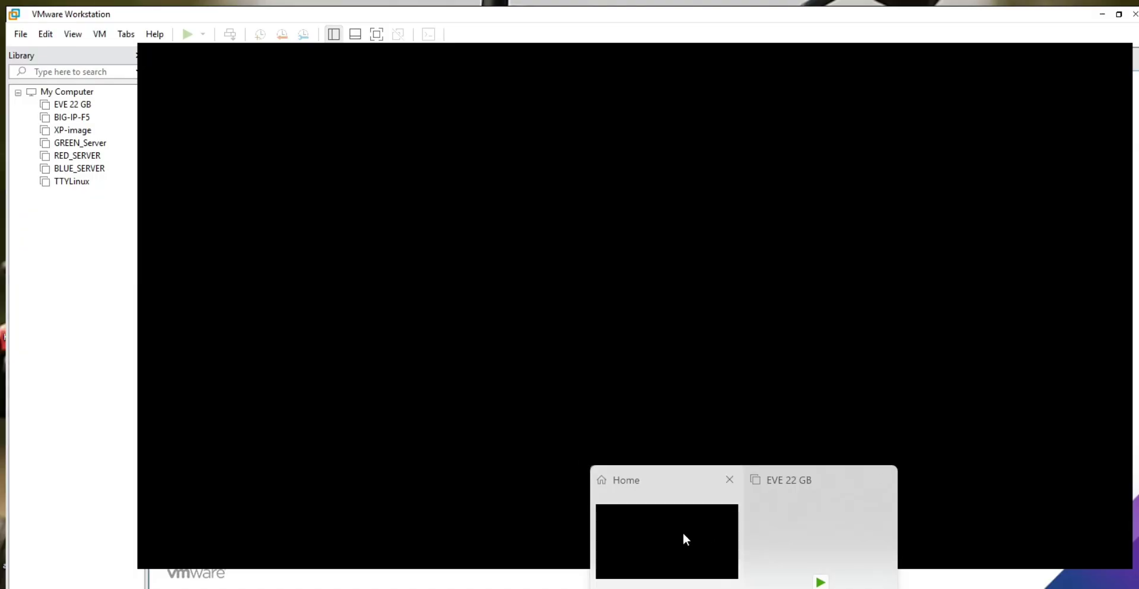
Power on the EVE 22 GB virtual machine in VMware Workstation.
left_click(682, 533)
left_click(75, 101)
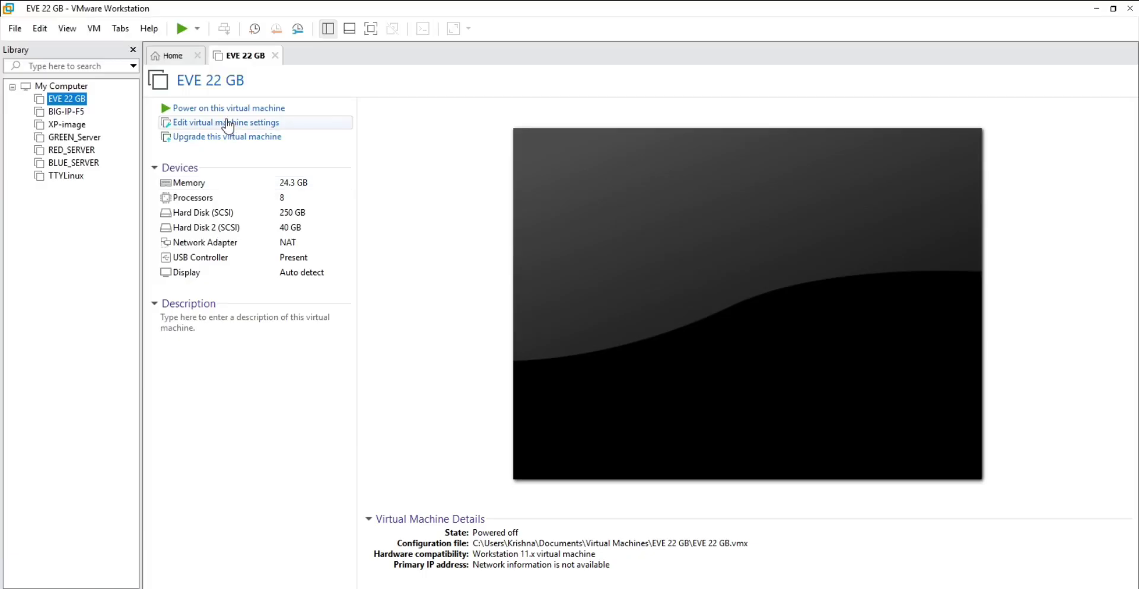
left_click(224, 113)
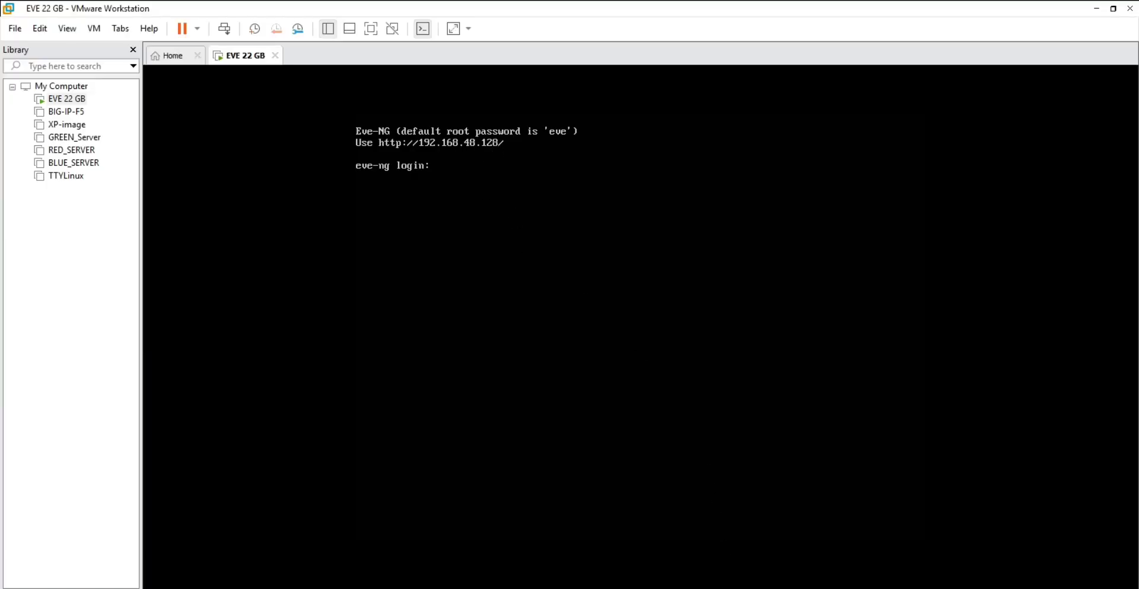
Switch to the web browser and open the EVE-NG page at 192.168.48.128.
left_click(680, 575)
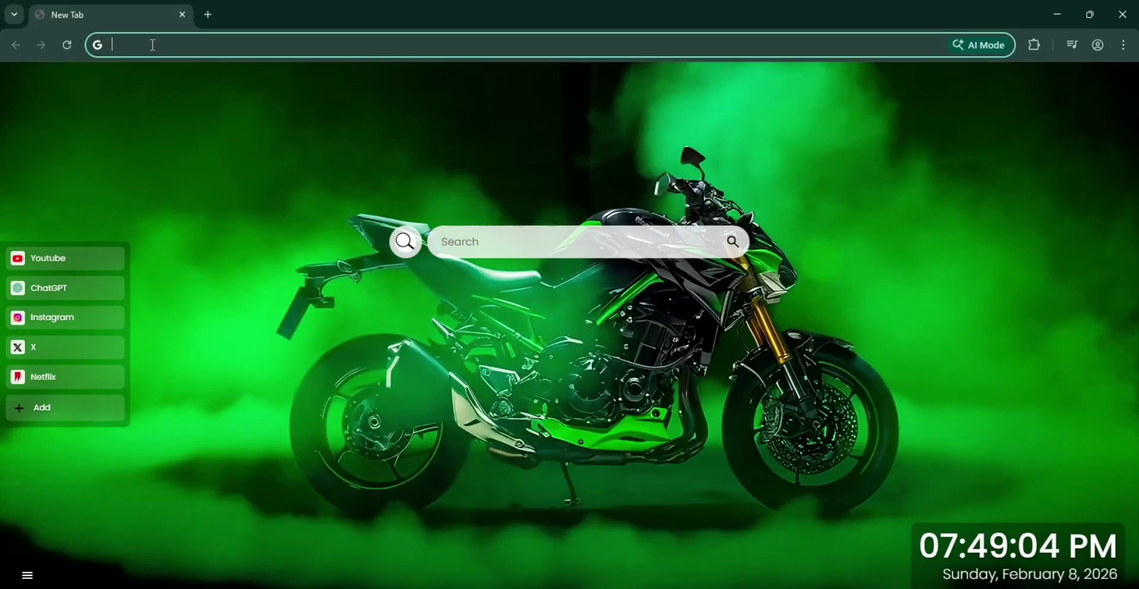
left_click(153, 45)
type("192.168.48.128")
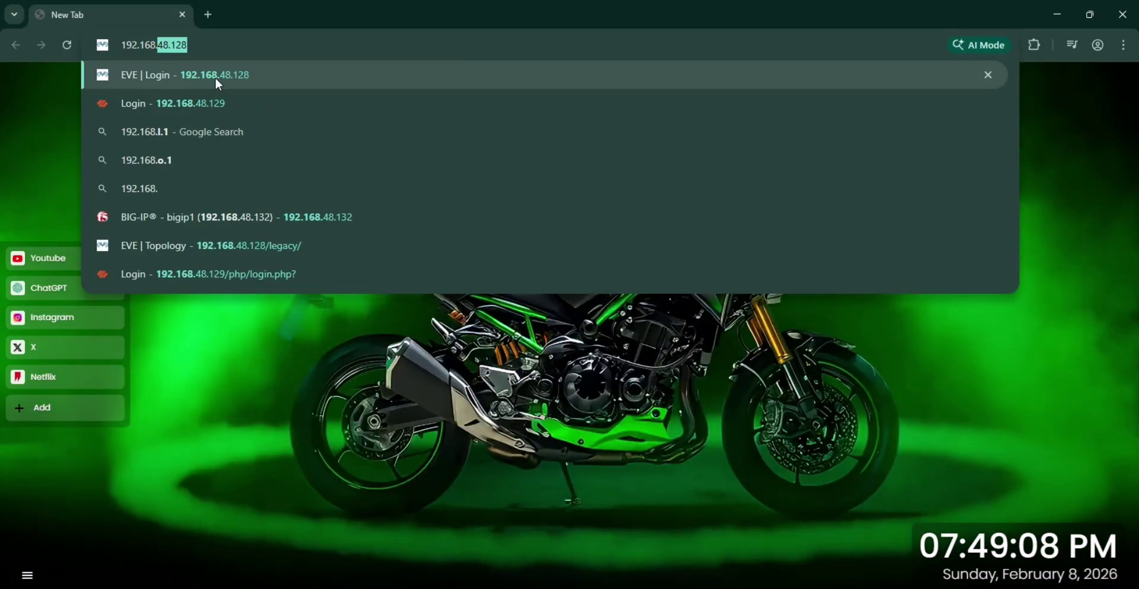
left_click(215, 77)
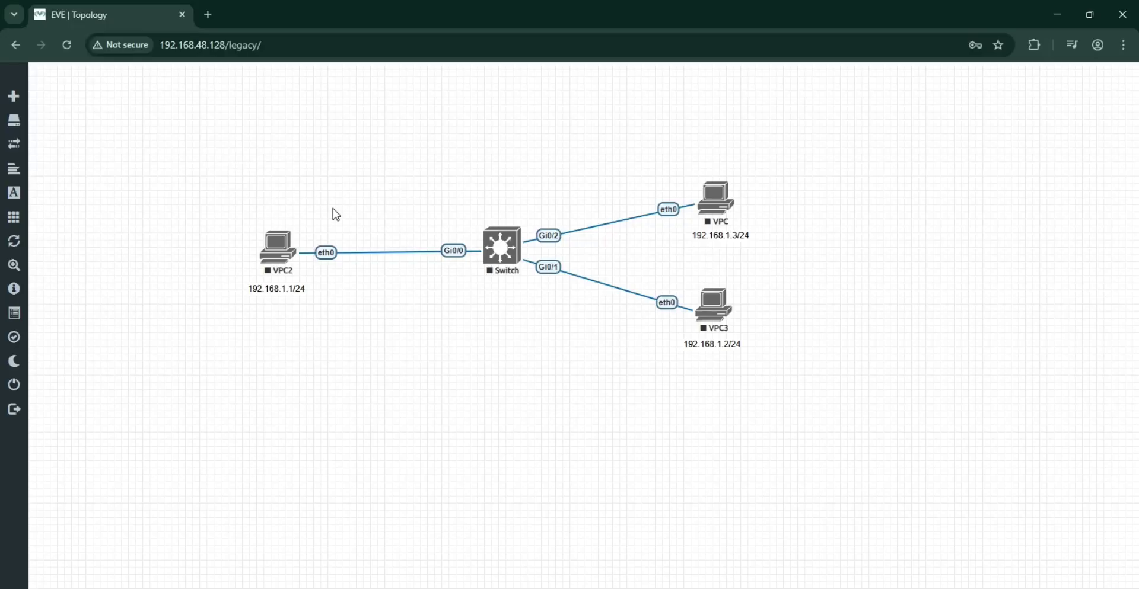
Log out of the EVE-NG session and sign back in with the saved admin username and password.
mouse_move(3, 431)
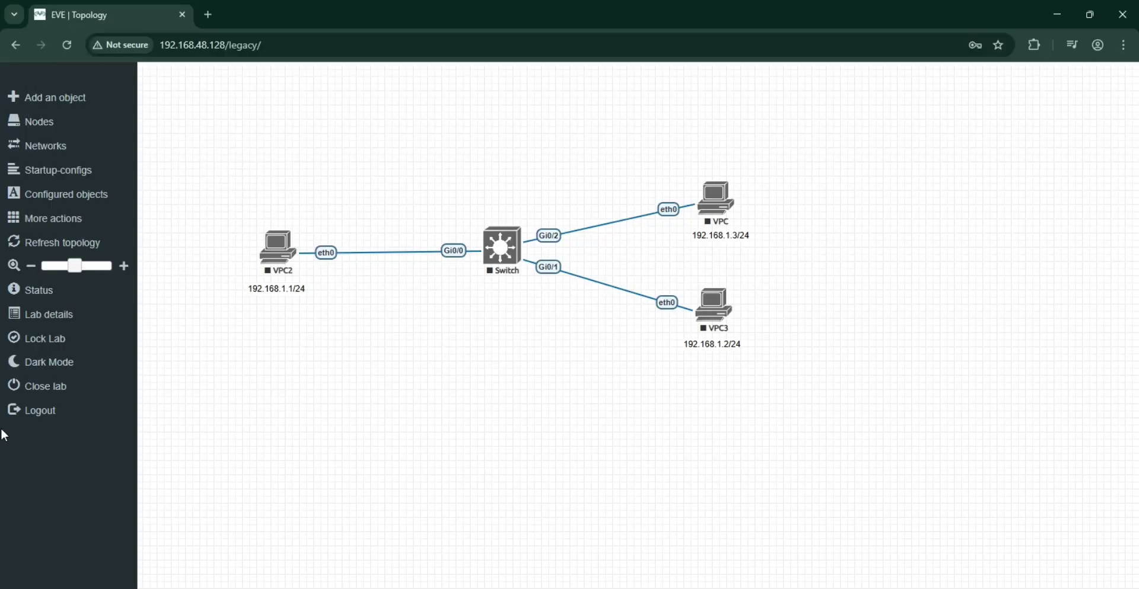
left_click(34, 416)
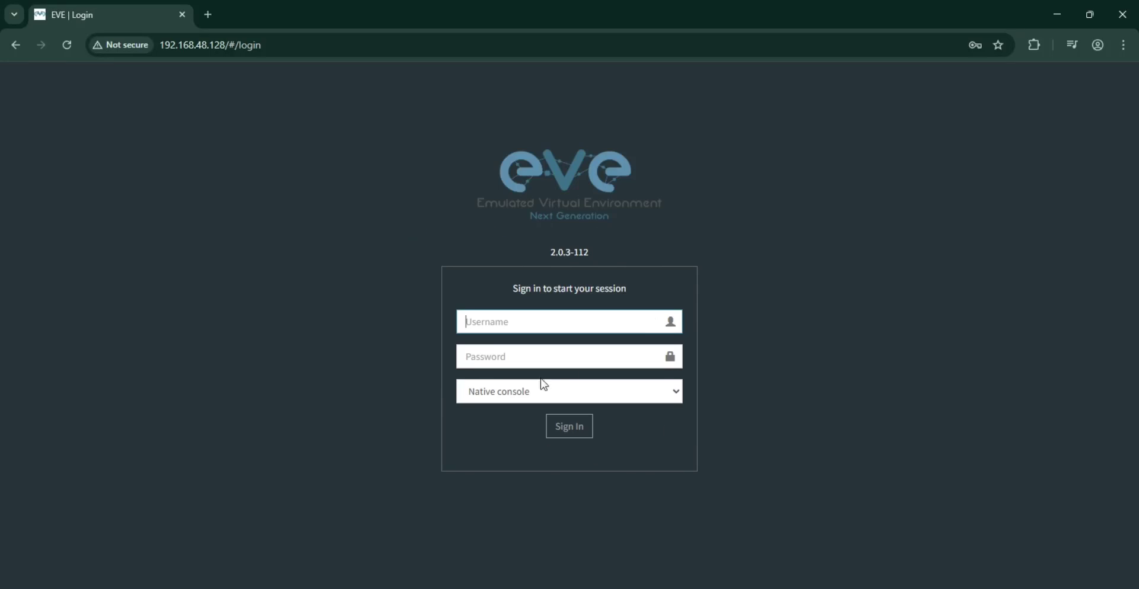
left_click(498, 322)
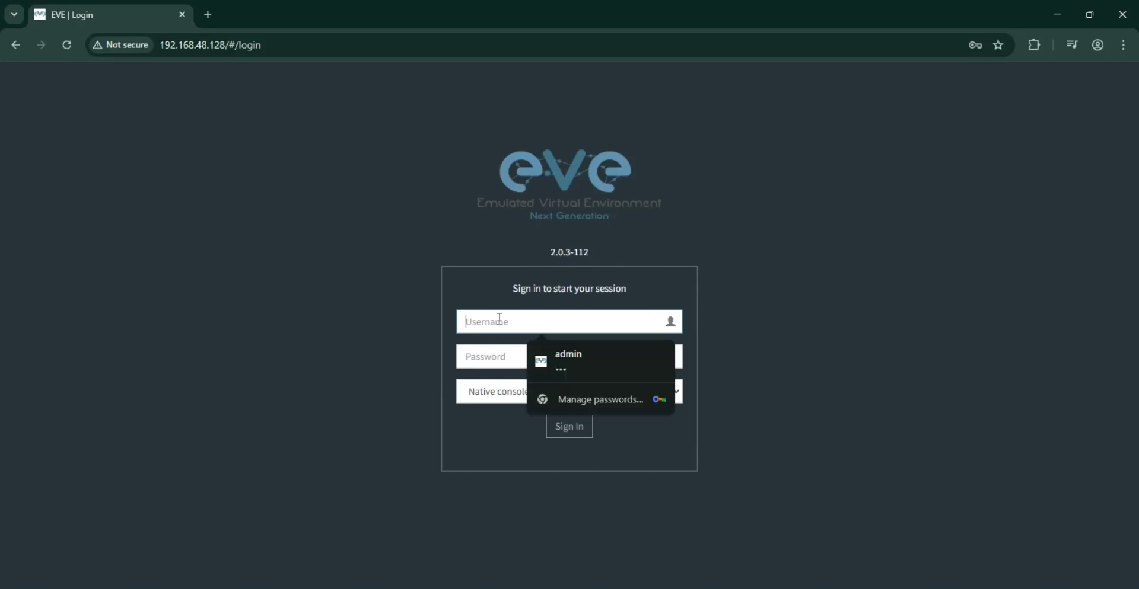
left_click(563, 357)
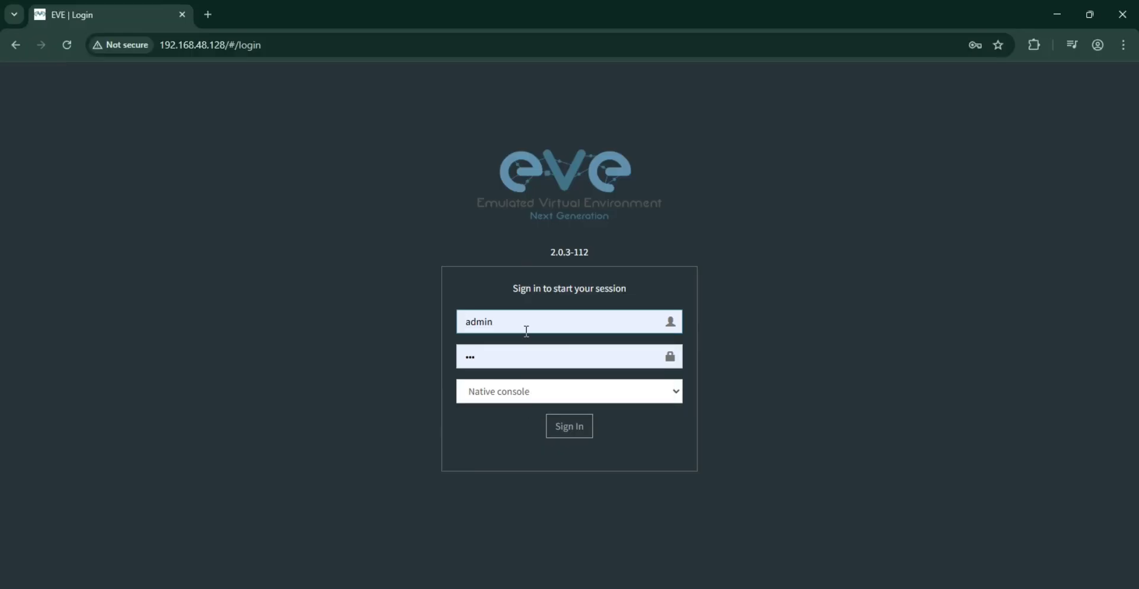
left_click(566, 423)
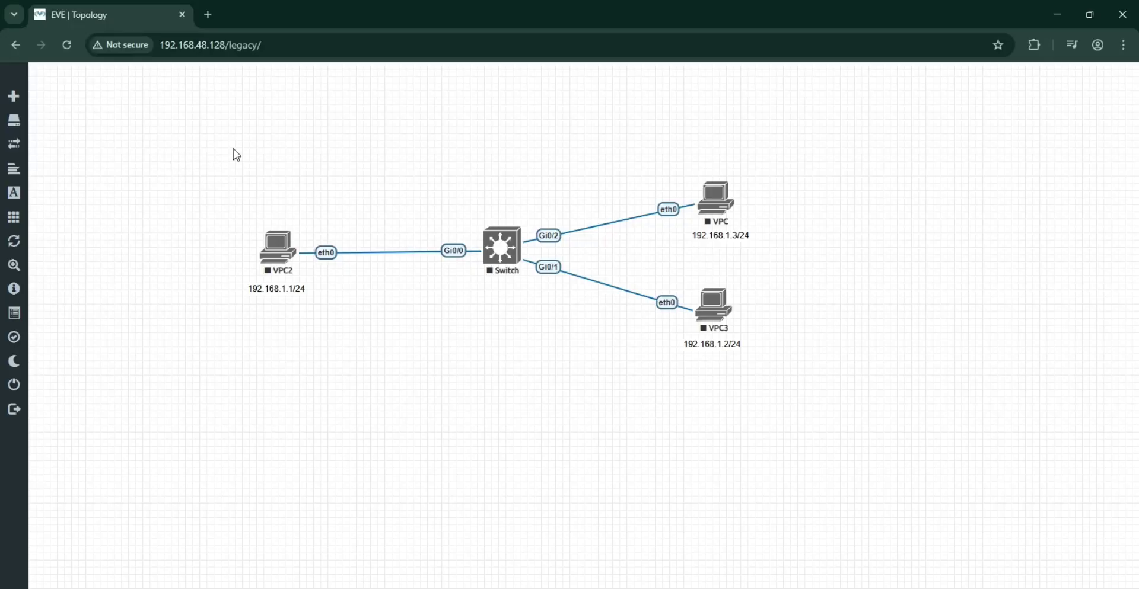
Start adding a new node to the topology and look through the list of available device templates.
right_click(138, 143)
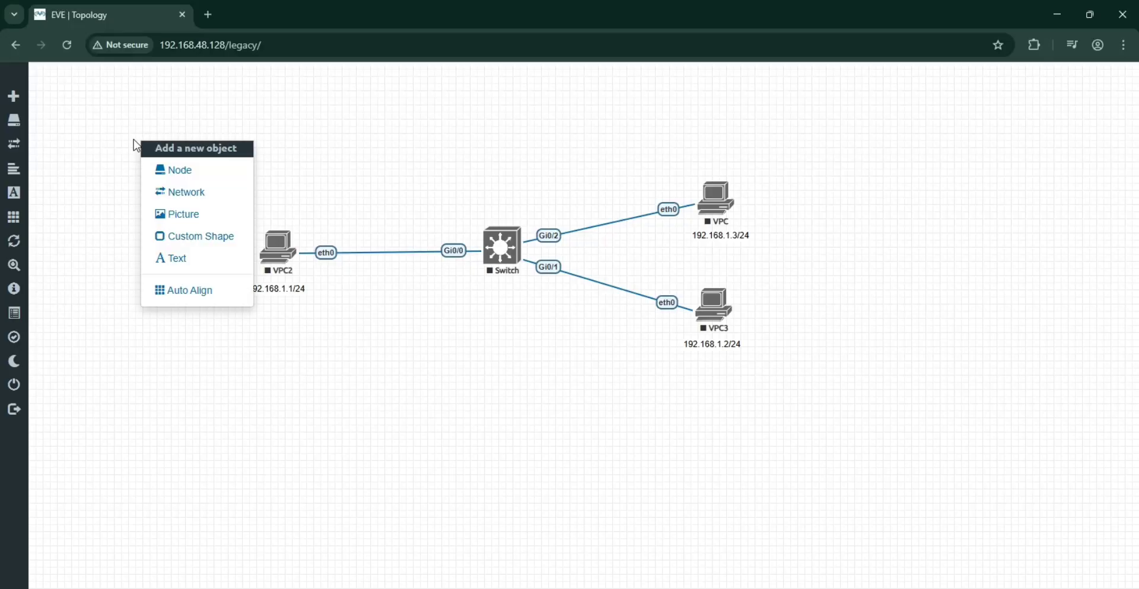
left_click(180, 173)
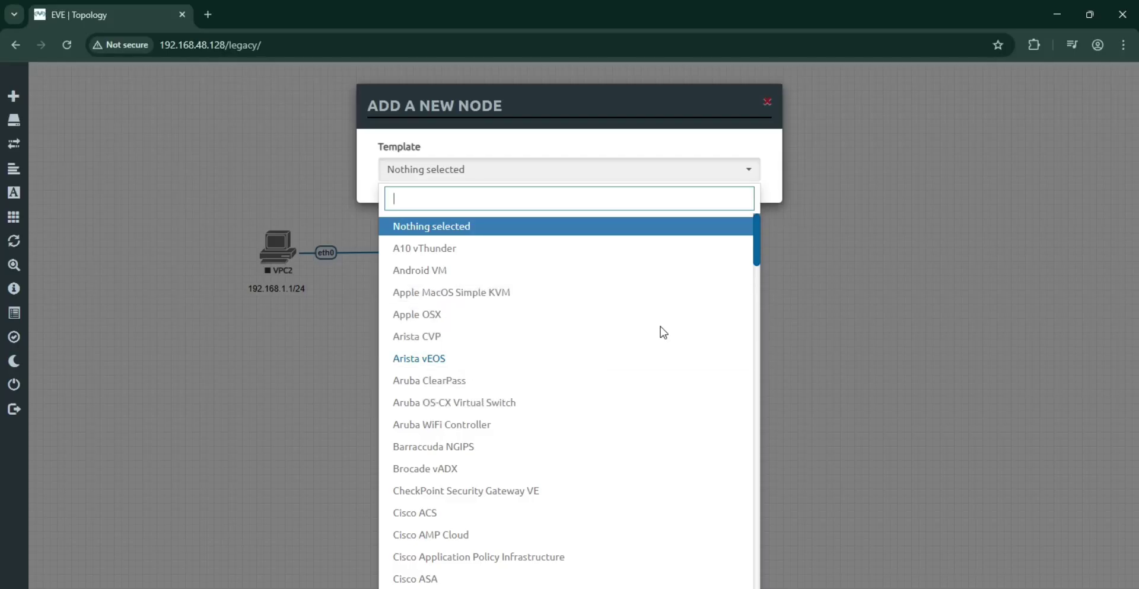
scroll(659, 327, "down", 15)
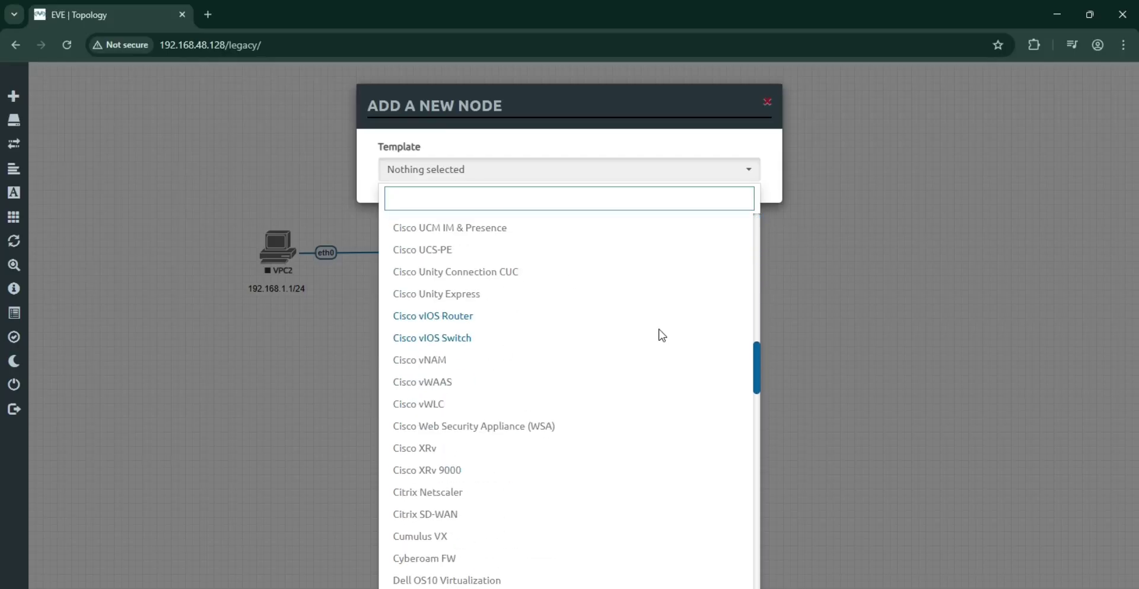
scroll(662, 336, "down", 2)
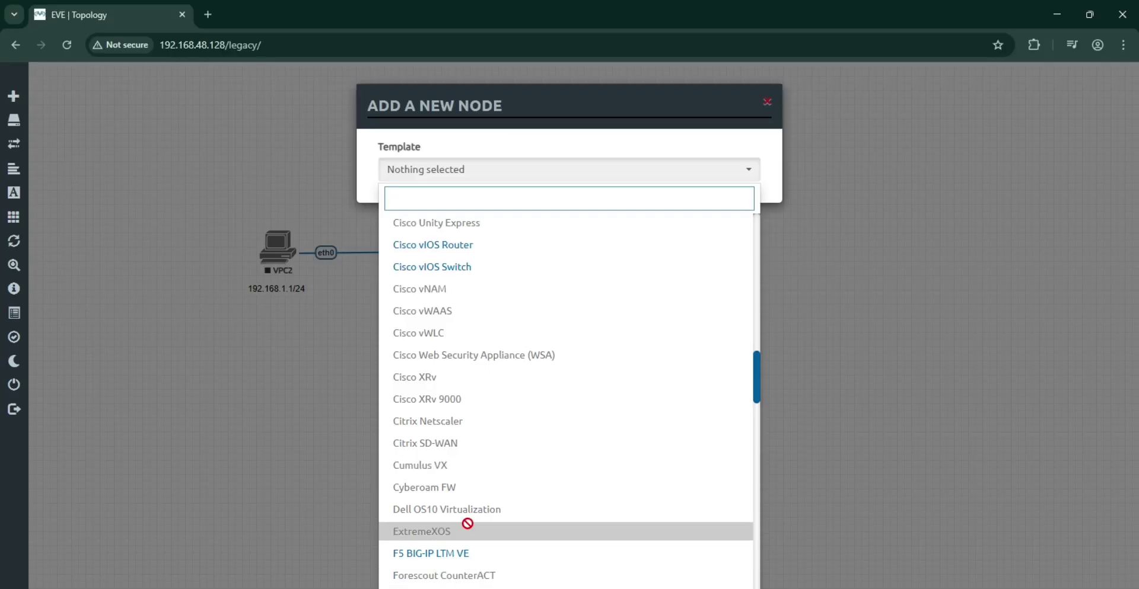
scroll(467, 524, "down", 12)
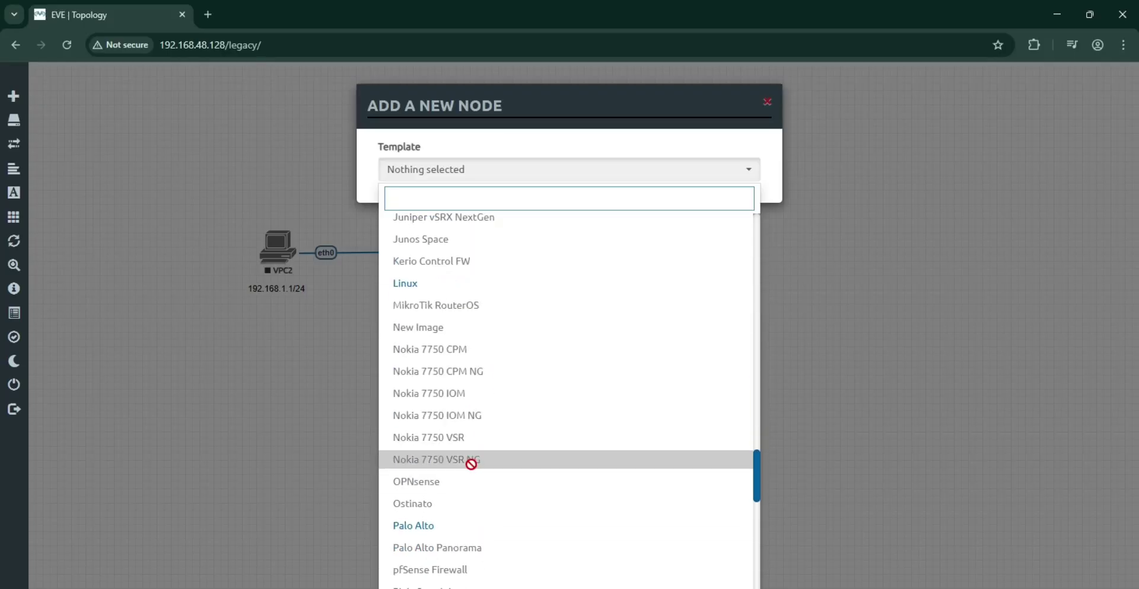
scroll(470, 464, "up", 5)
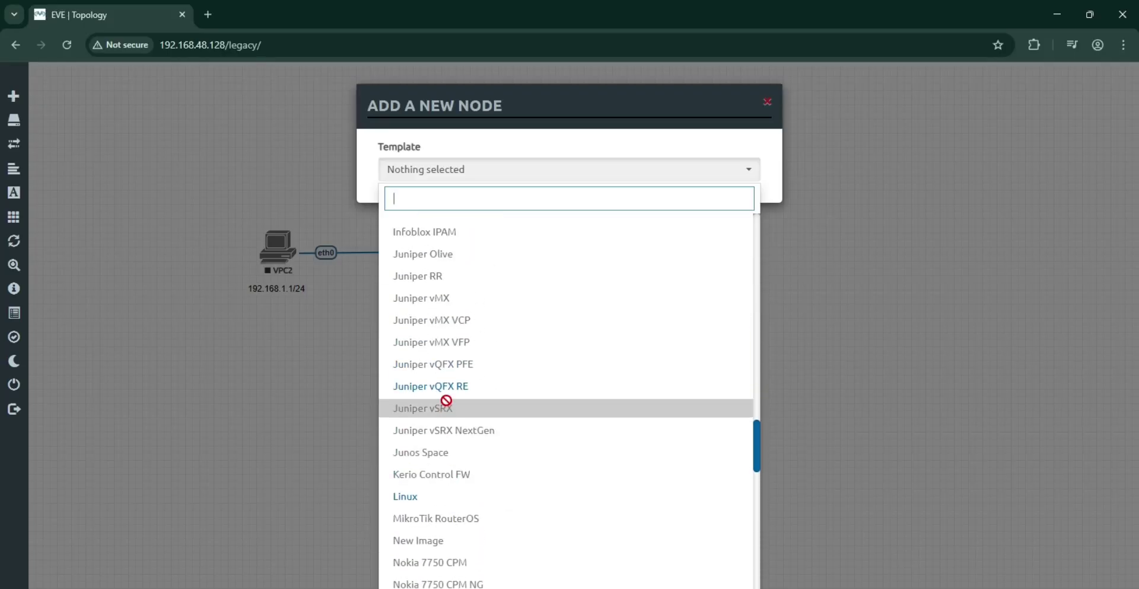
scroll(446, 401, "down", 9)
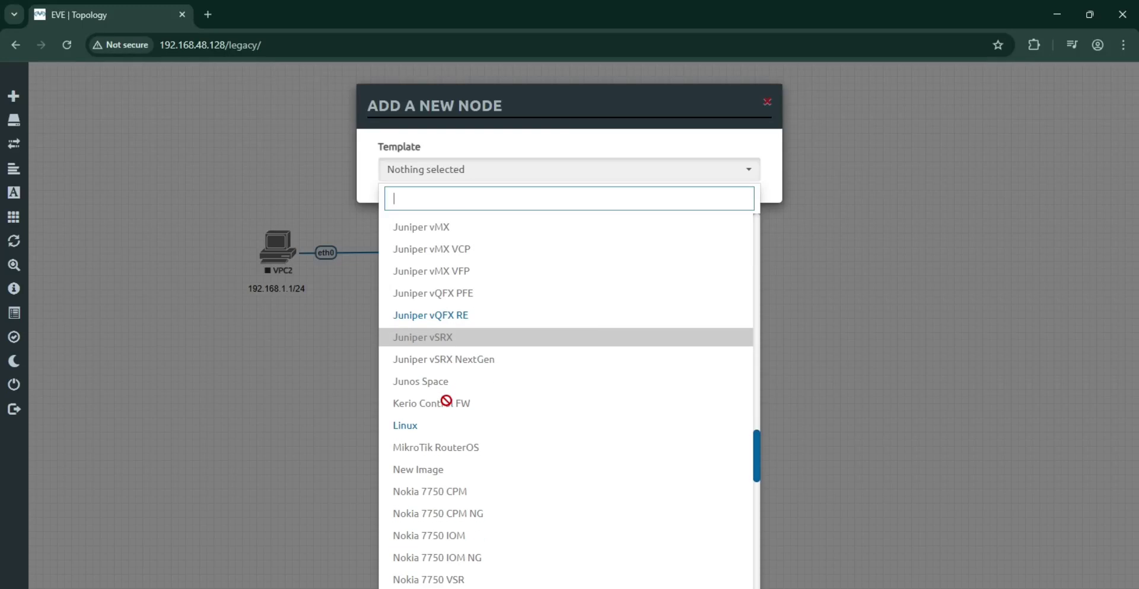
scroll(446, 401, "down", 4)
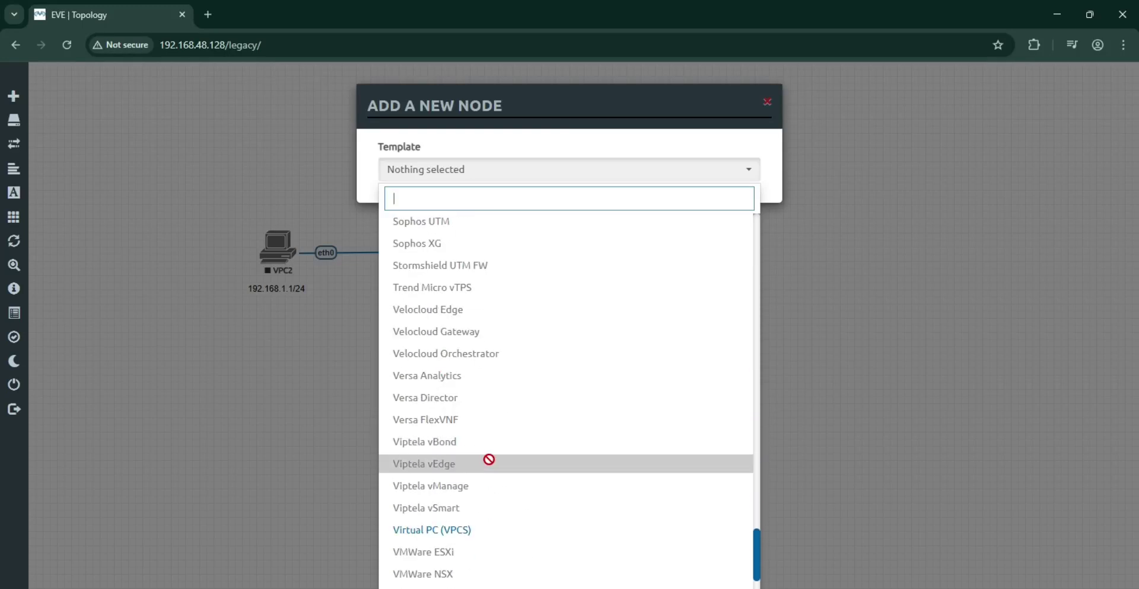
scroll(491, 500, "down", 2)
scroll(492, 502, "down", 1)
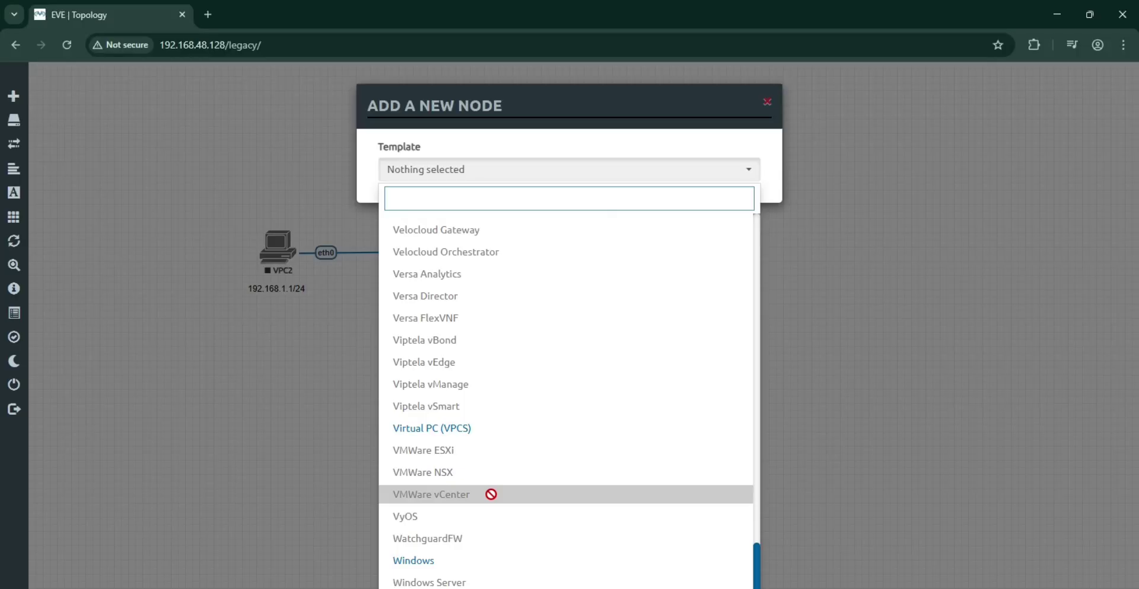
scroll(491, 495, "up", 15)
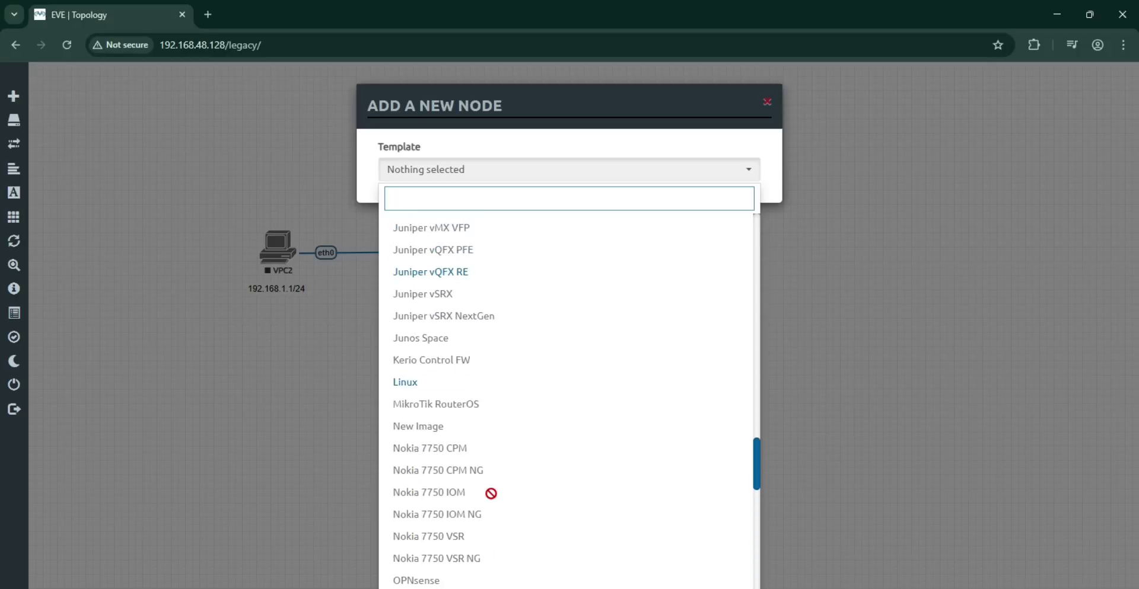
scroll(491, 494, "up", 10)
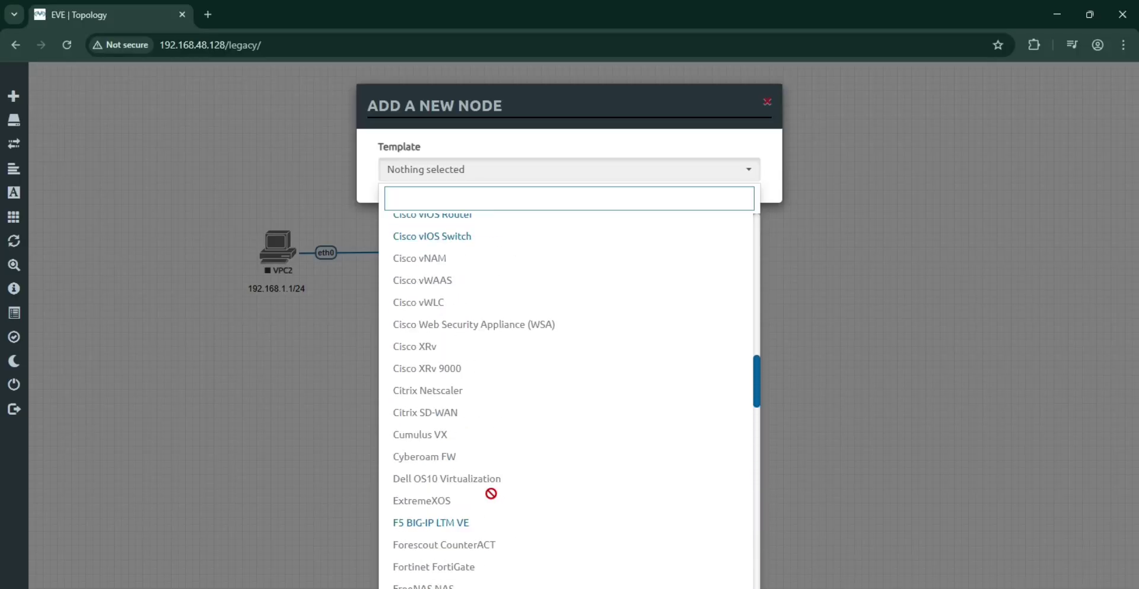
scroll(491, 368, "up", 3)
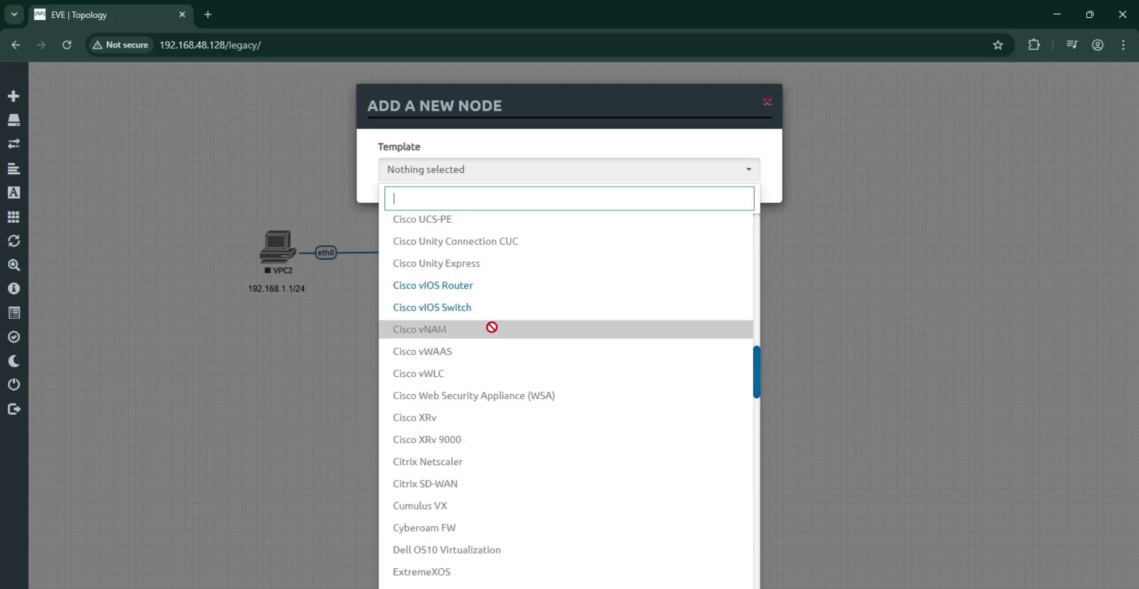
Review the node settings of the Cisco vIOS Switch template and close the form without saving.
left_click(463, 318)
left_click_drag(400, 234, 370, 241)
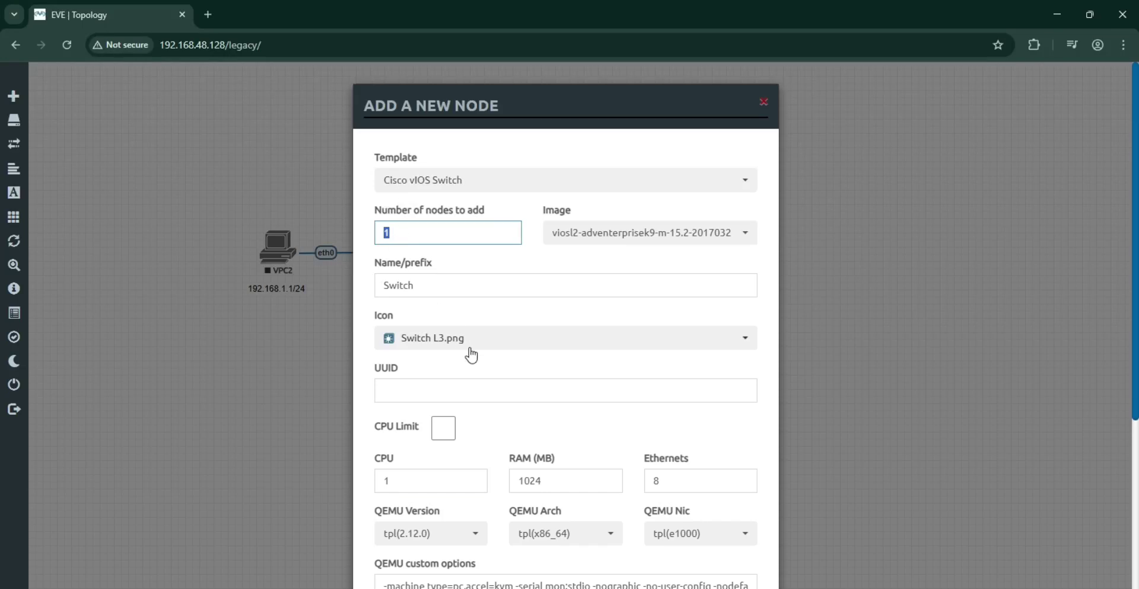
scroll(483, 379, "down", 5)
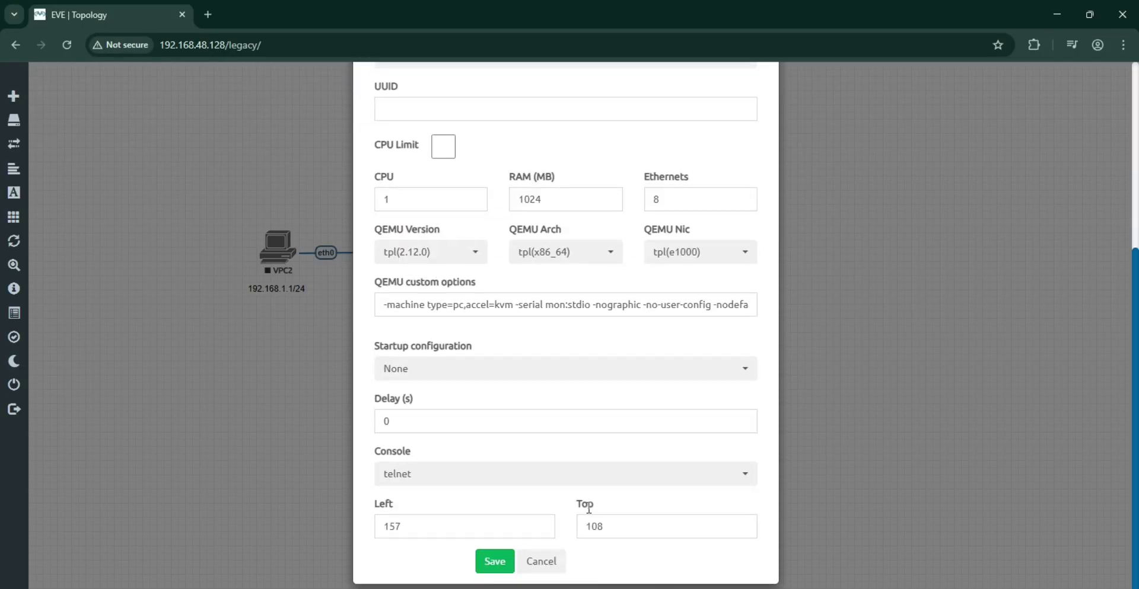
scroll(628, 515, "up", 5)
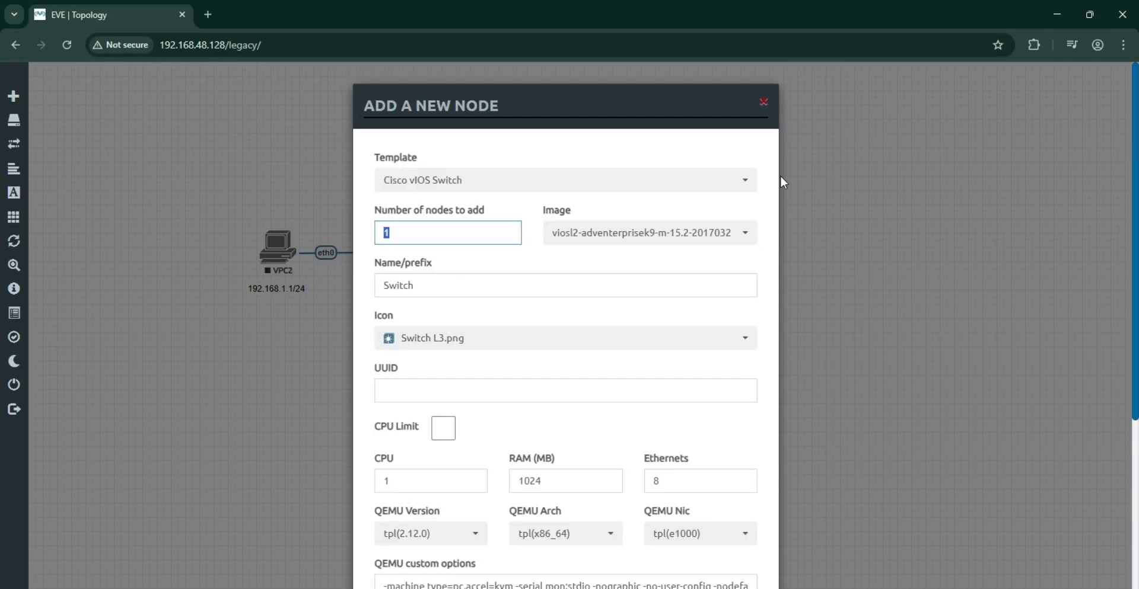
left_click(764, 102)
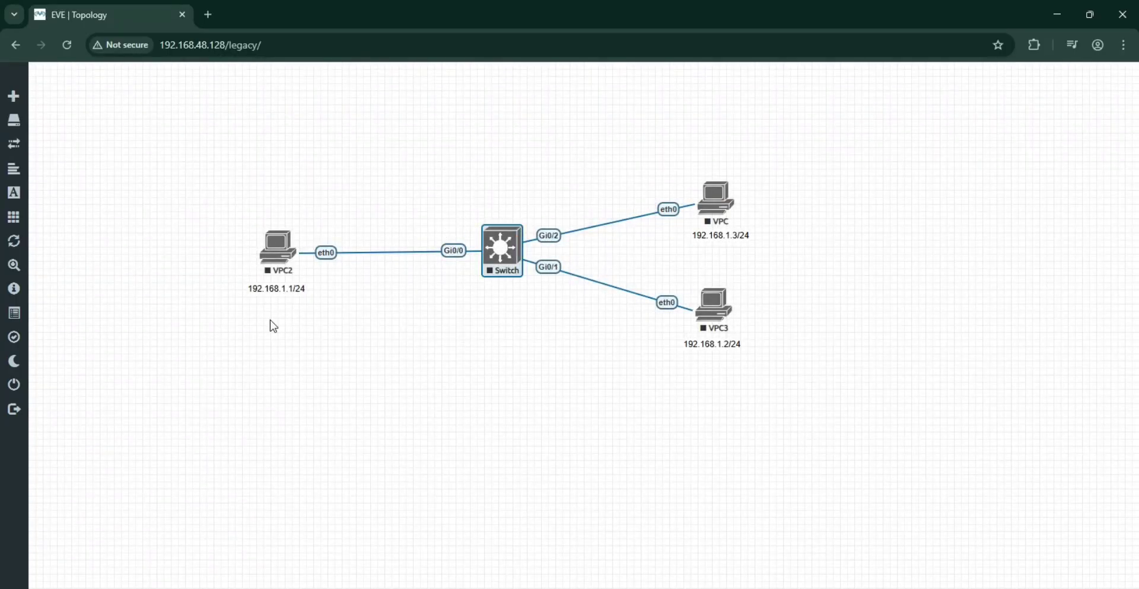
left_click_drag(239, 212, 375, 349)
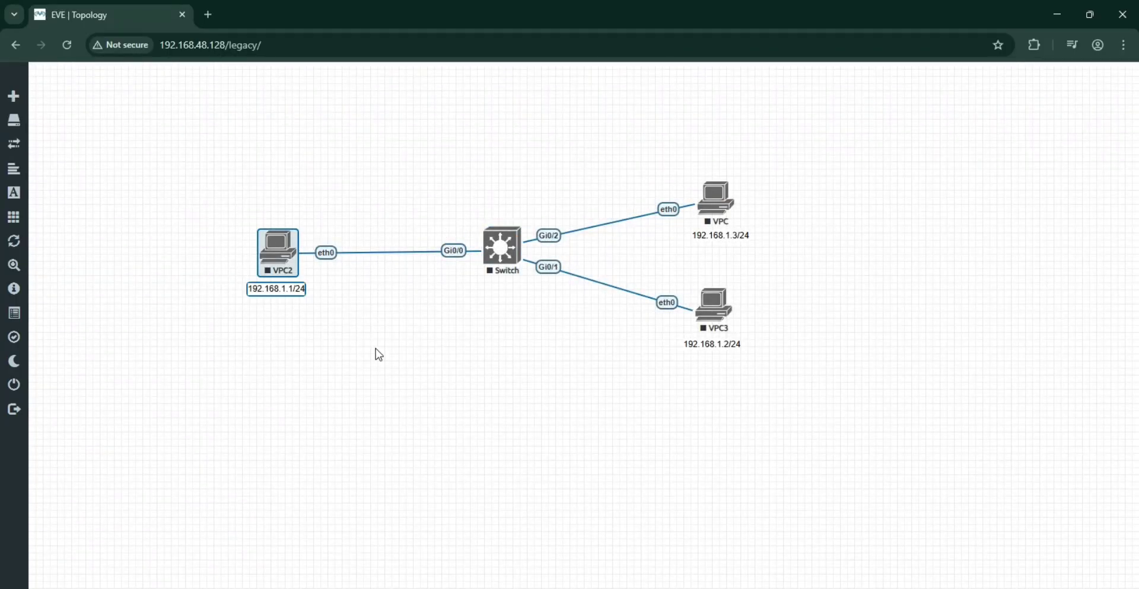
left_click_drag(681, 146, 765, 261)
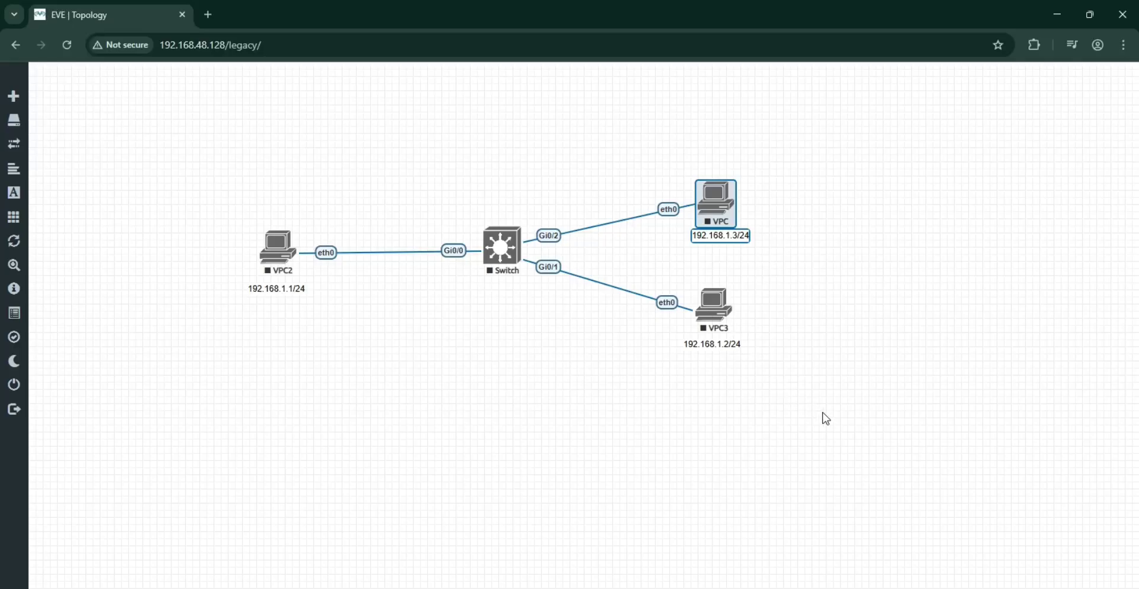
left_click_drag(822, 411, 256, 177)
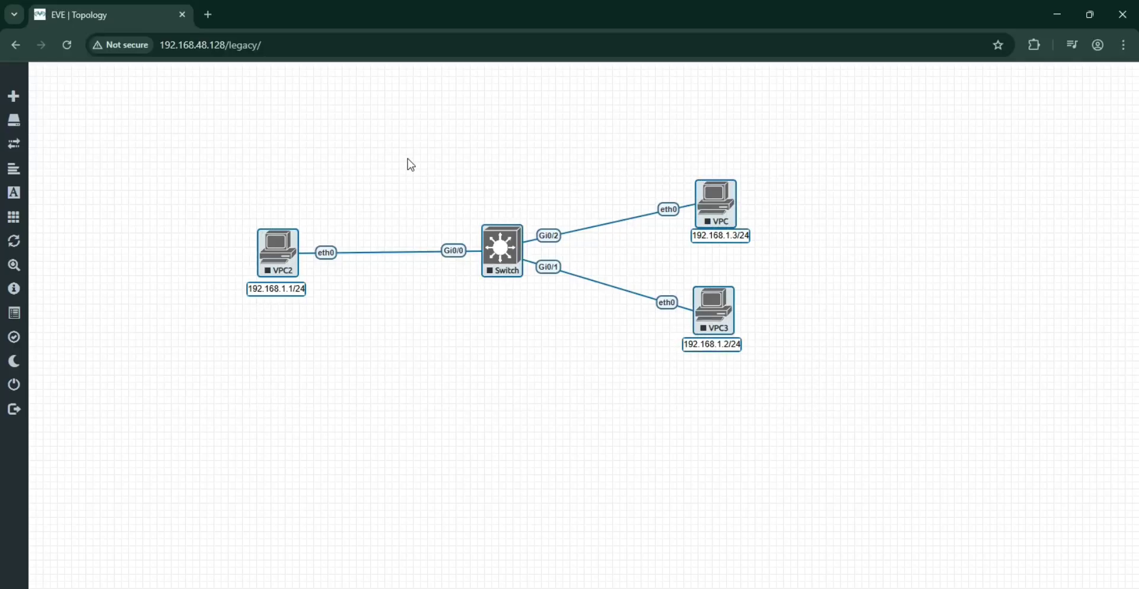
left_click(409, 161)
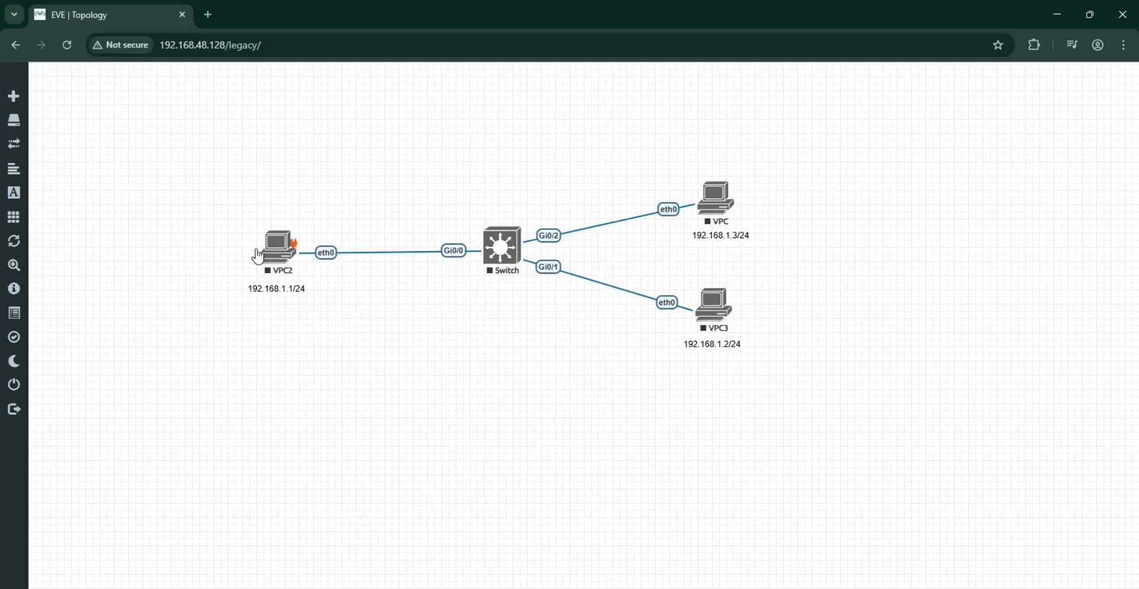
Select the switch and all three VPC nodes in the topology and start them together.
left_click_drag(215, 138, 836, 469)
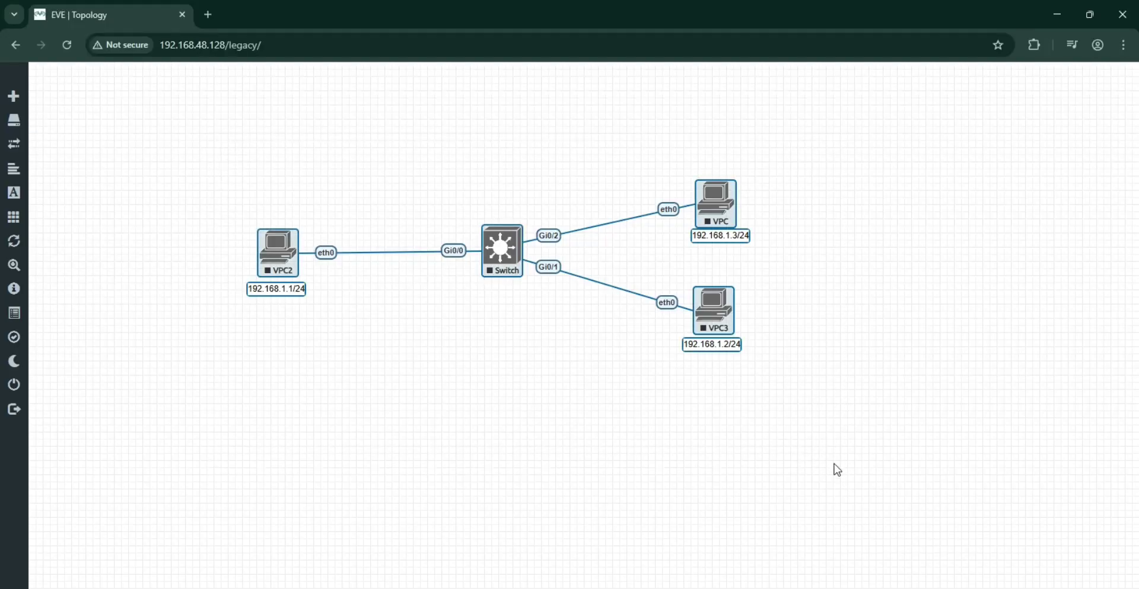
right_click(702, 316)
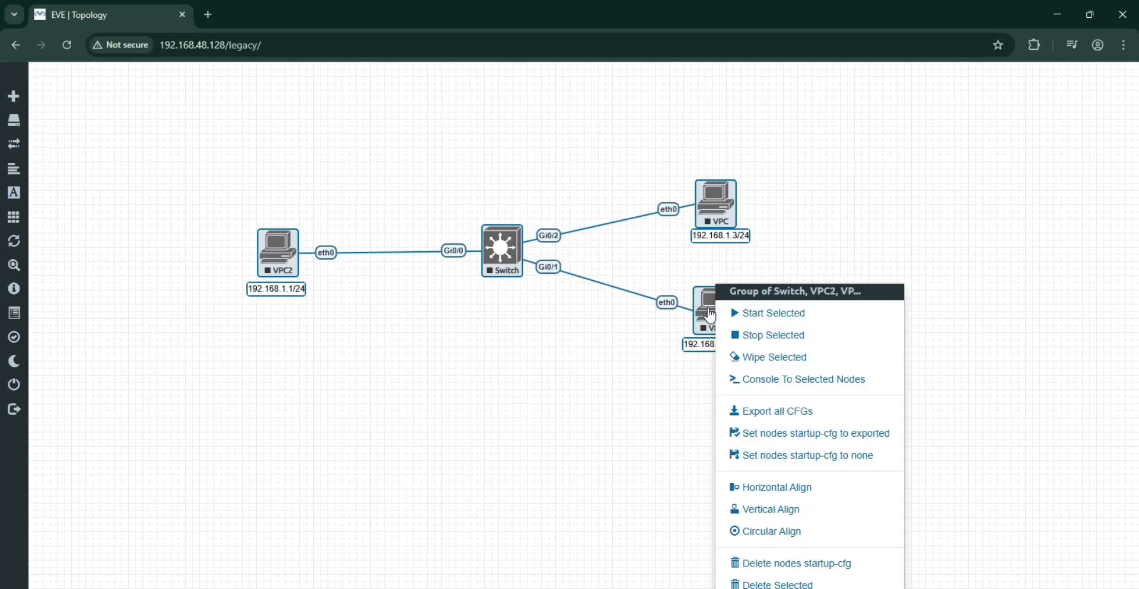
left_click(754, 325)
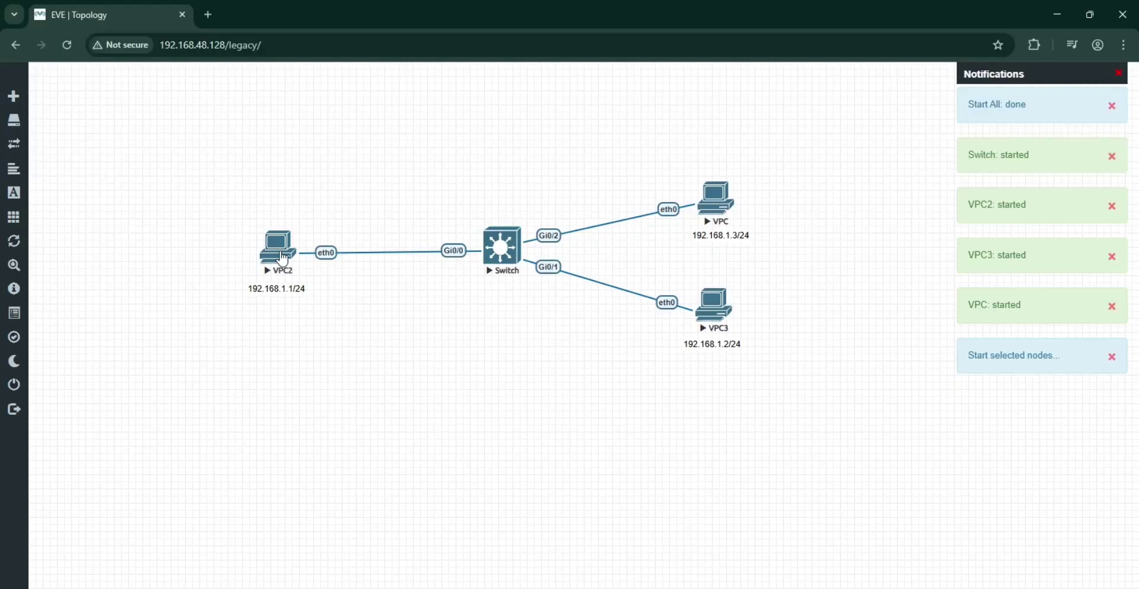
Open the VPC2 console and move its terminal window clear of the VPC2 node.
left_click(282, 259)
left_click(573, 158)
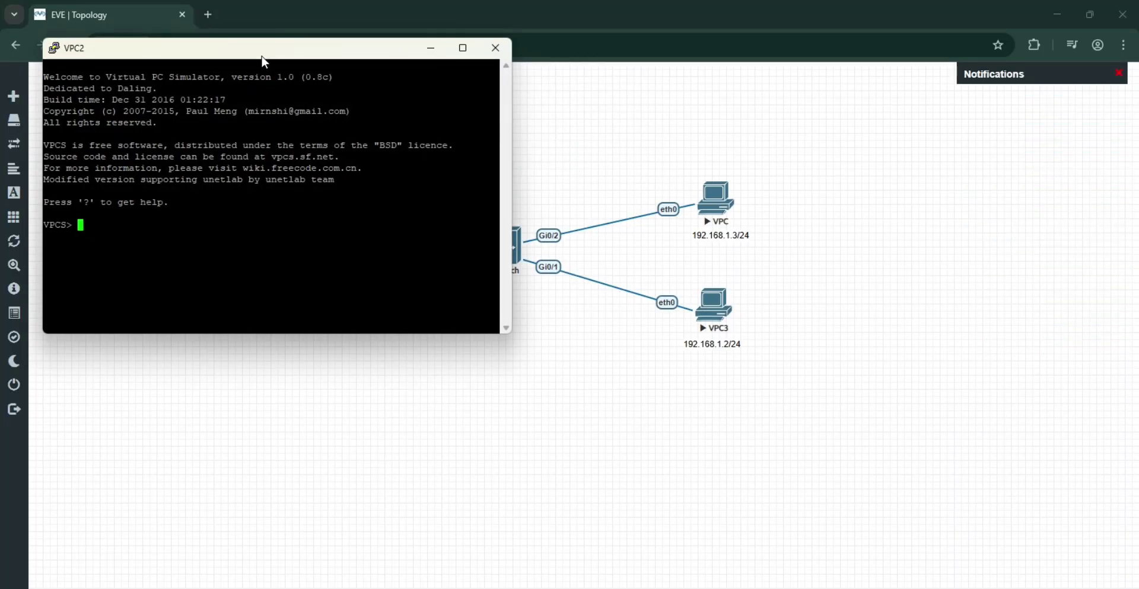
left_click_drag(254, 48, 587, 212)
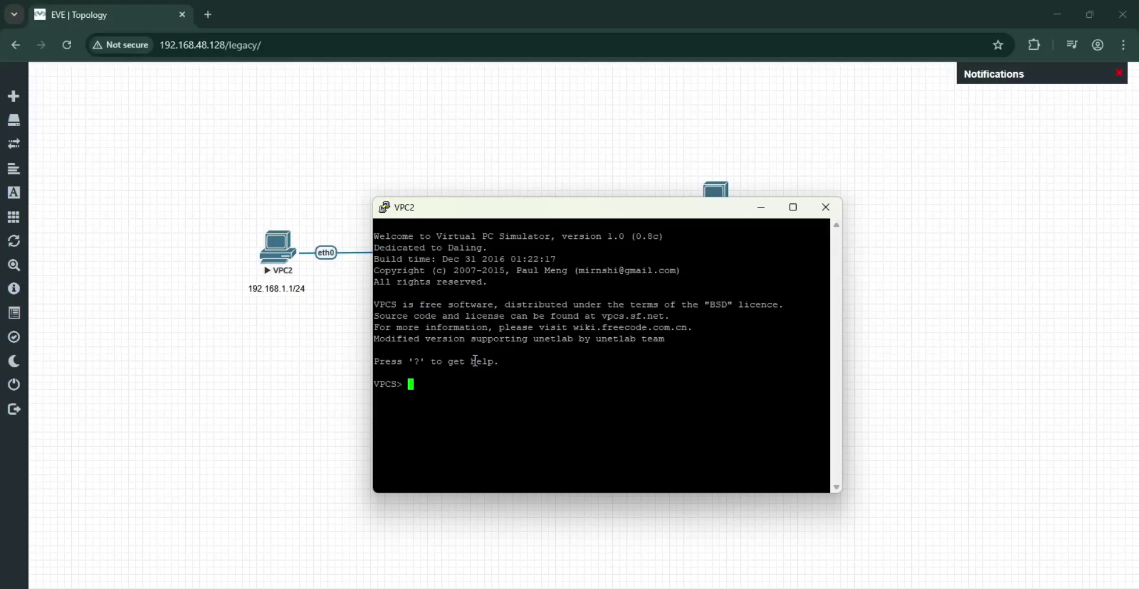
Display VPC2's IP configuration with the show ip command and review its address and gateway entries.
type("show ip")
key("Return")
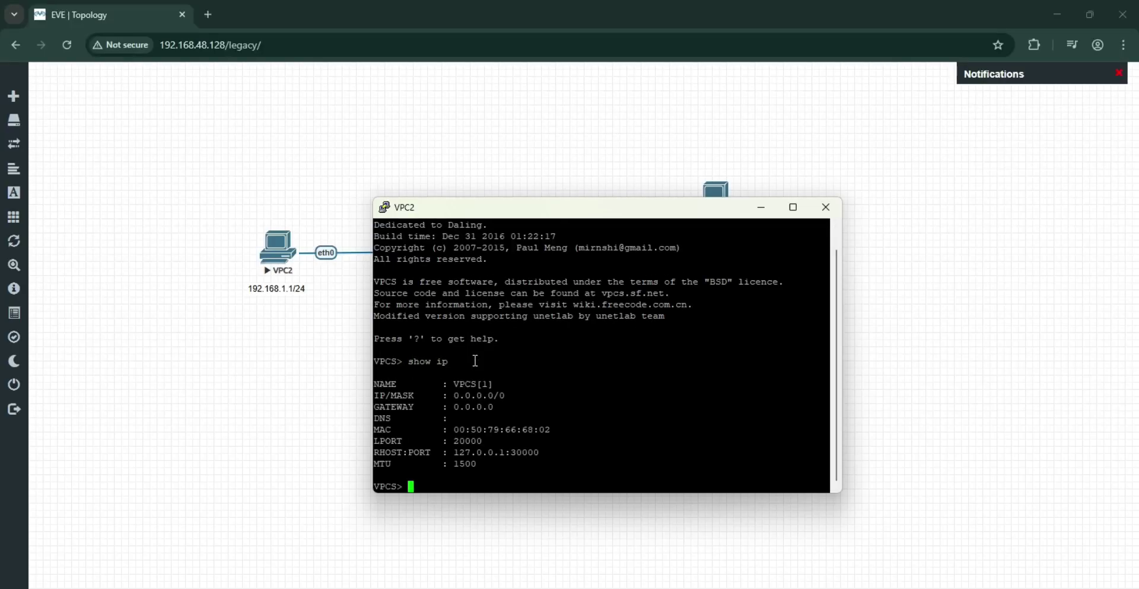
left_click_drag(504, 408, 380, 391)
left_click(457, 360)
Assign VPC2 its IP address with the command ip 192.168.1.1/24 in its console.
key("Return")
key("Return")
type("i")
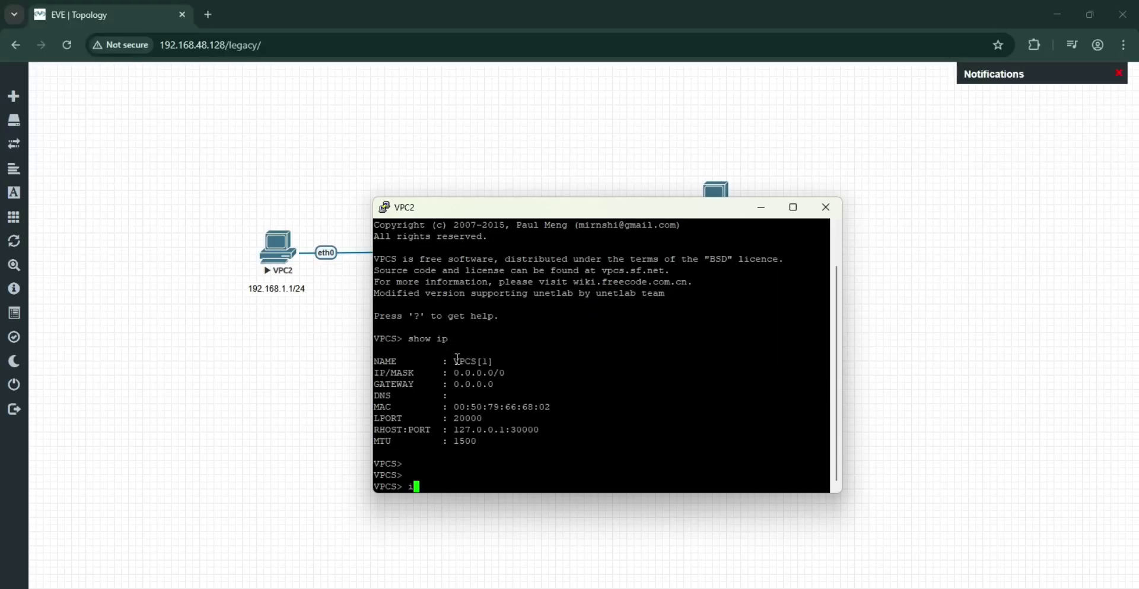
type("p 192.168.")
type("1.1/24")
key("Return")
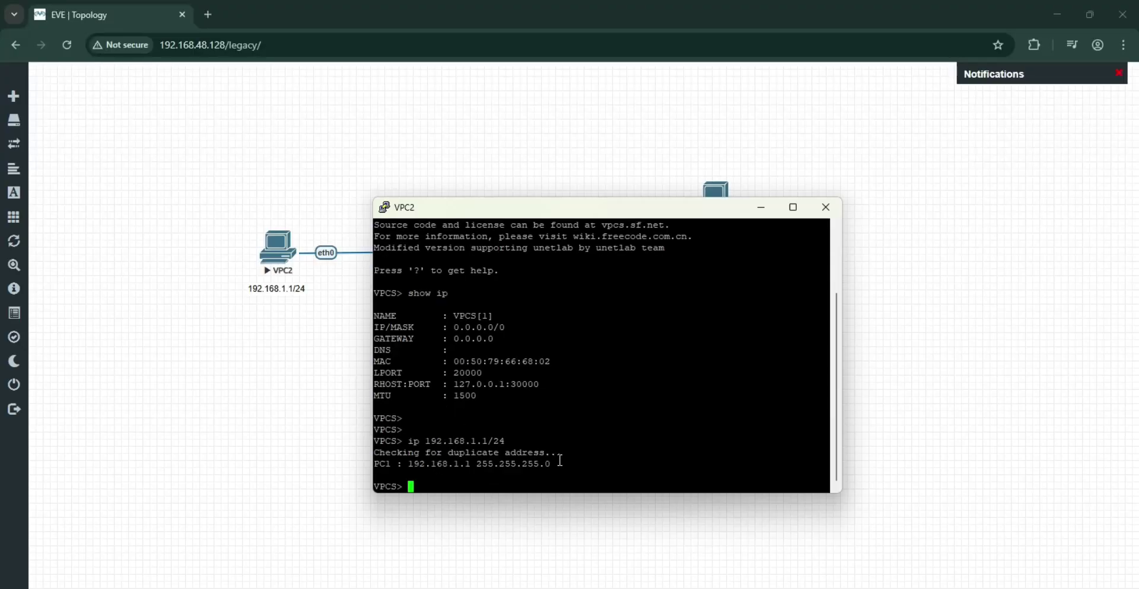
left_click_drag(560, 460, 394, 467)
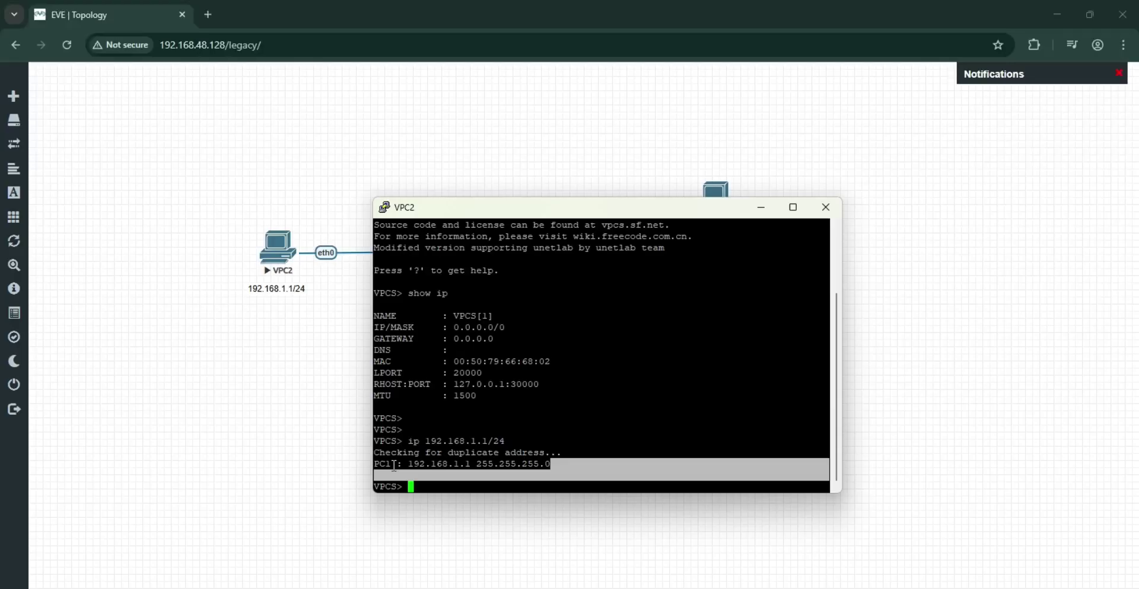
Verify VPC2's address and gateway with show ip, and put its console window away.
key("Return")
key("Return")
type("sh")
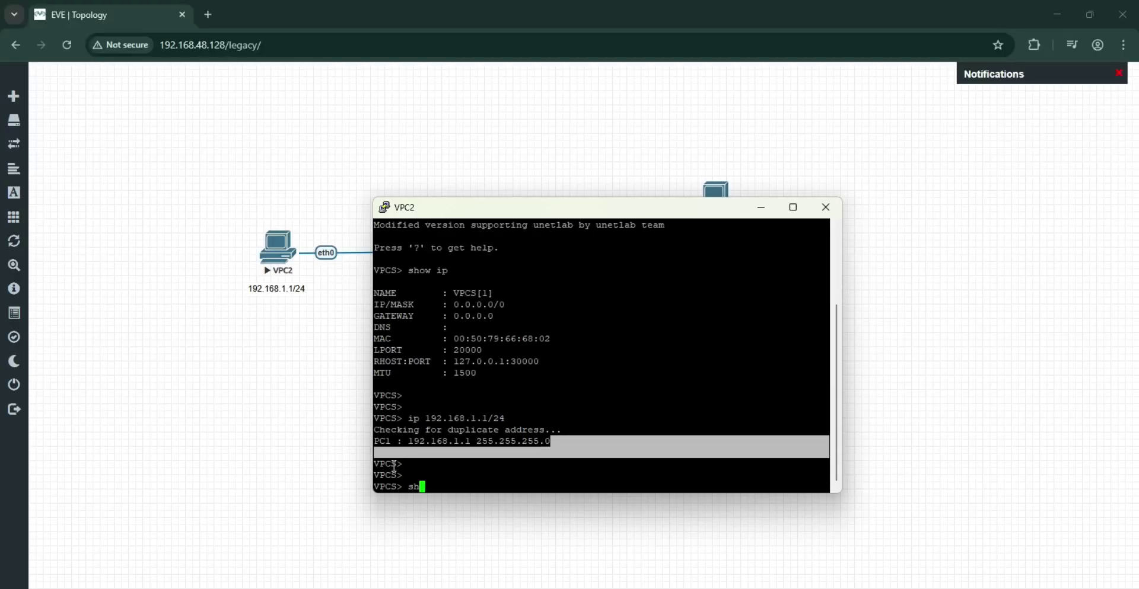
type("ow ip")
key("Return")
left_click_drag(549, 397, 388, 396)
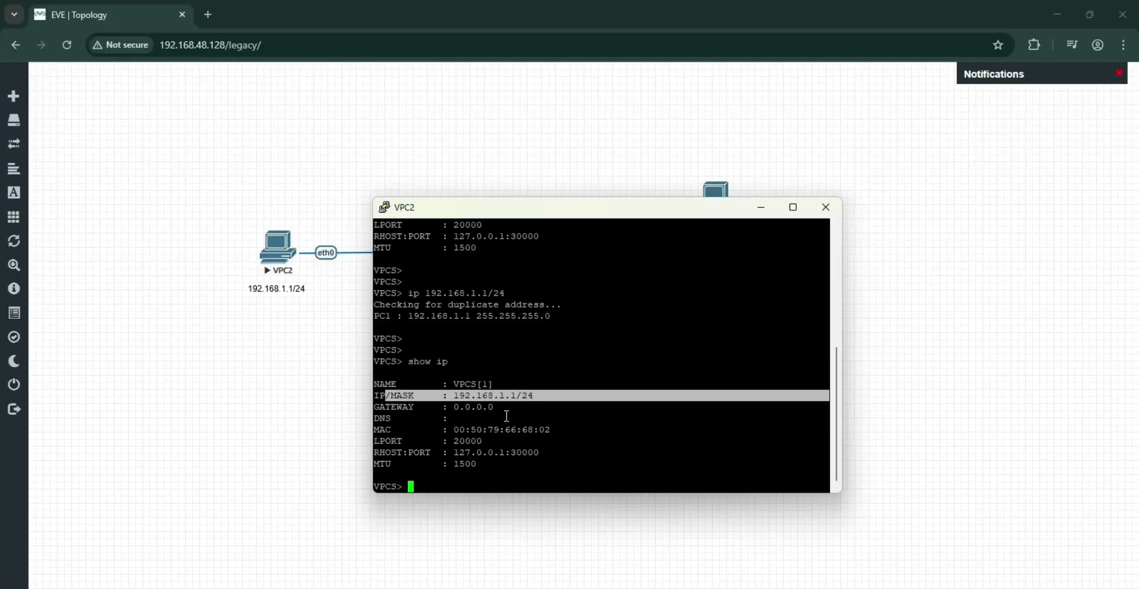
left_click_drag(505, 416, 391, 407)
left_click(391, 407)
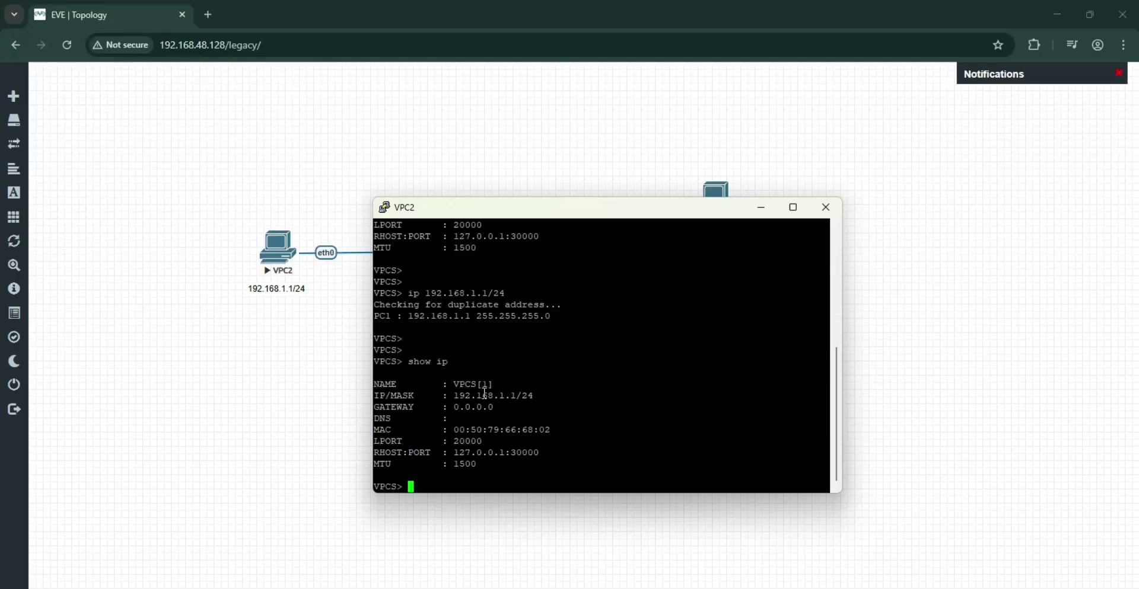
left_click(761, 209)
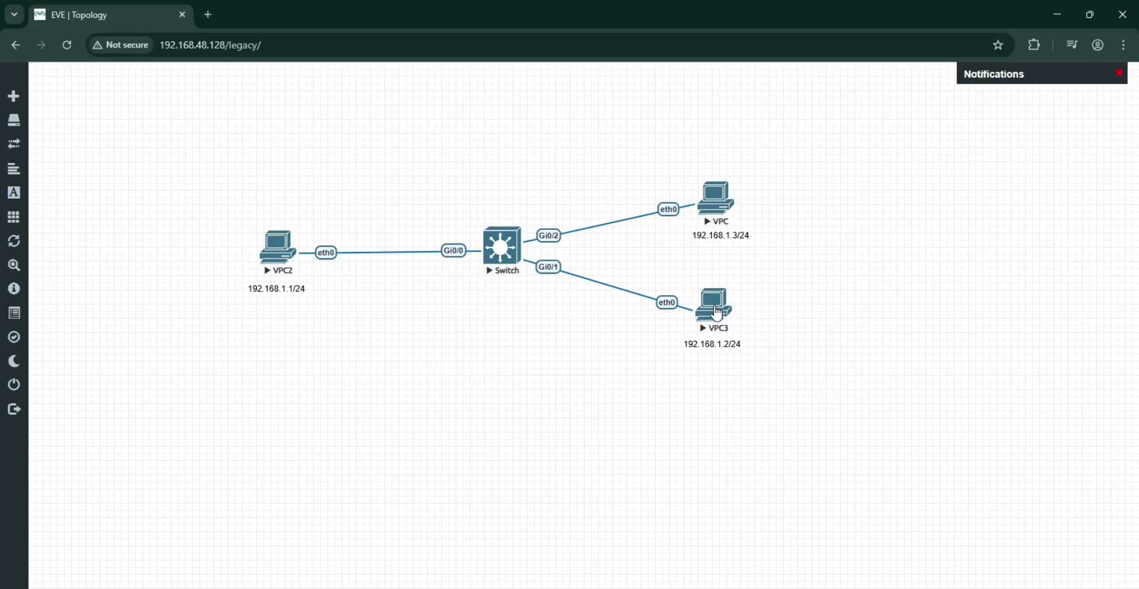
Open the VPC3 node's console and assign its address with the command ip 192.168.1.2/24.
left_click(715, 311)
left_click(538, 155)
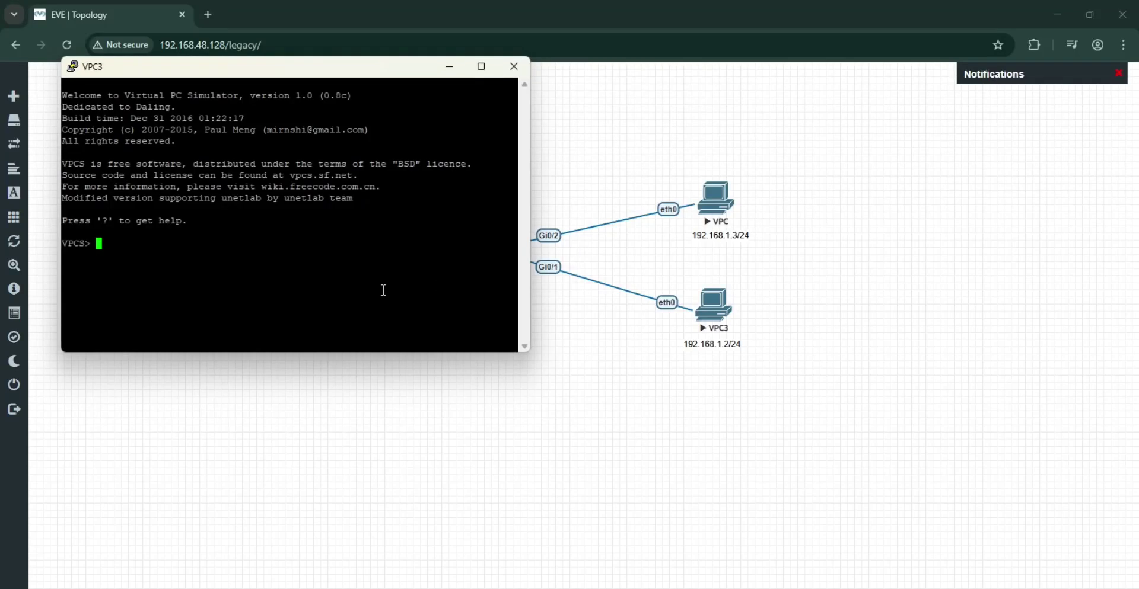
type("ip 192.168.1.2/24")
key("Return")
Open the VPC node's console, assign its address with ip 192.168.1.3/24, and minimize the console.
left_click(715, 205)
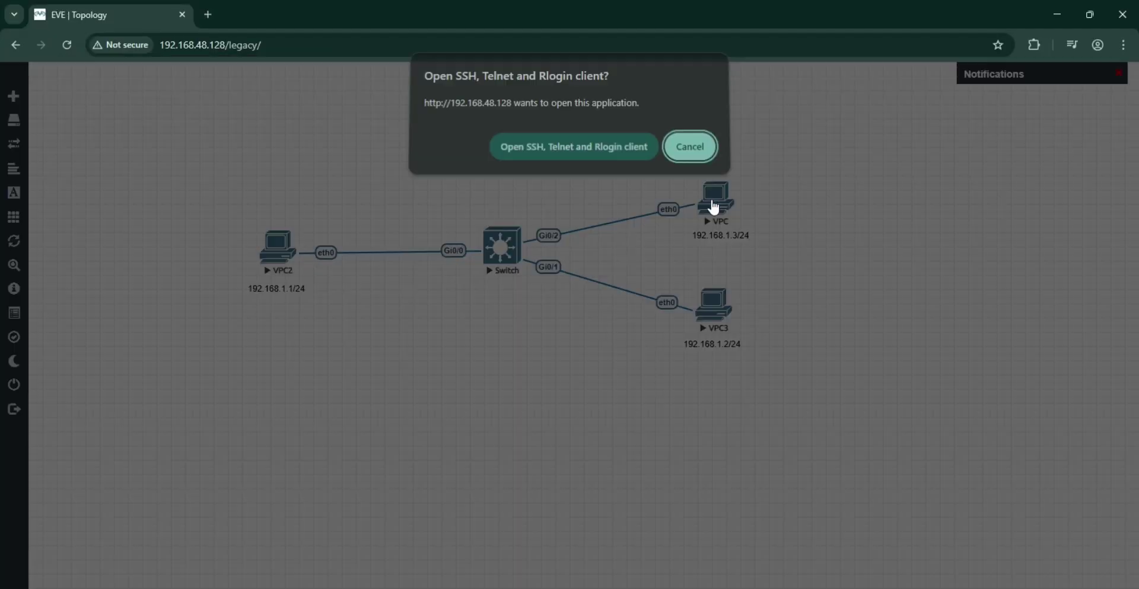
left_click(543, 155)
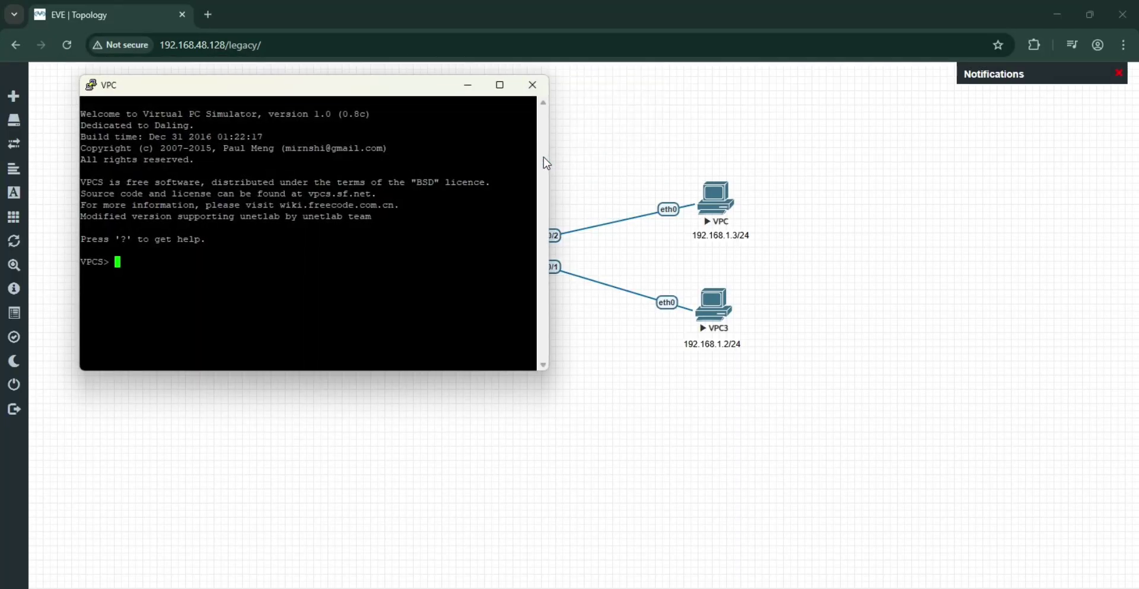
type("ip 192.168.1.3/24")
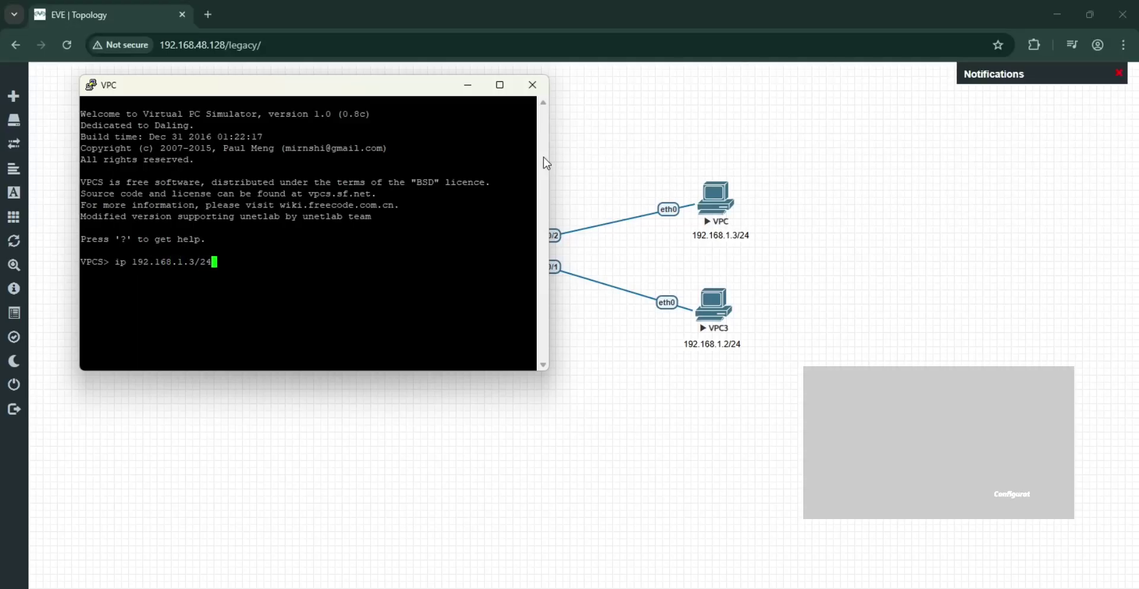
key("Return")
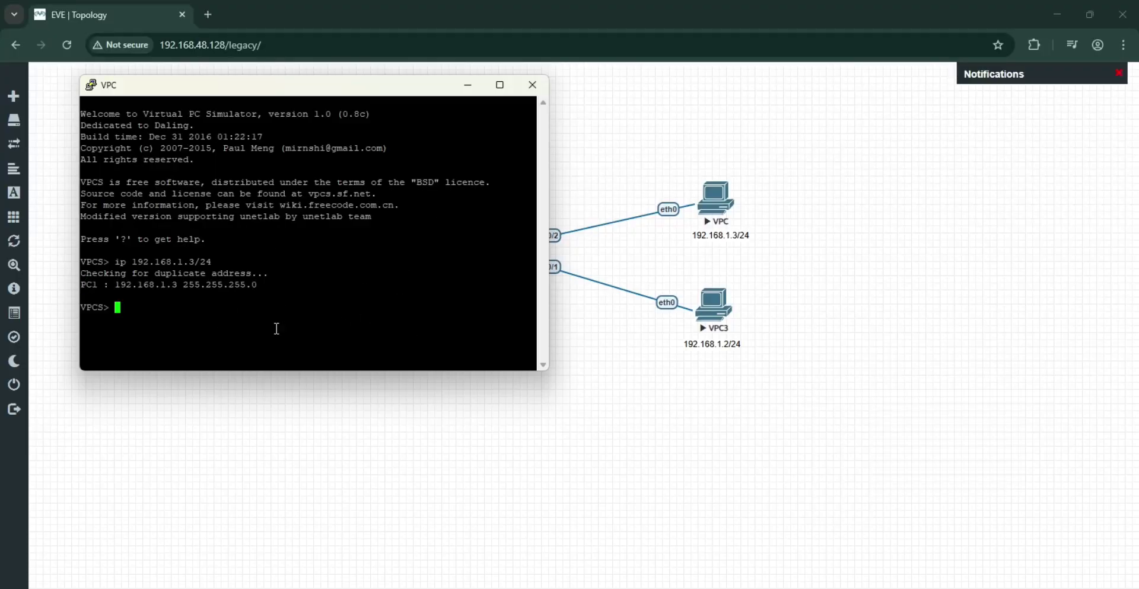
left_click_drag(110, 285, 178, 285)
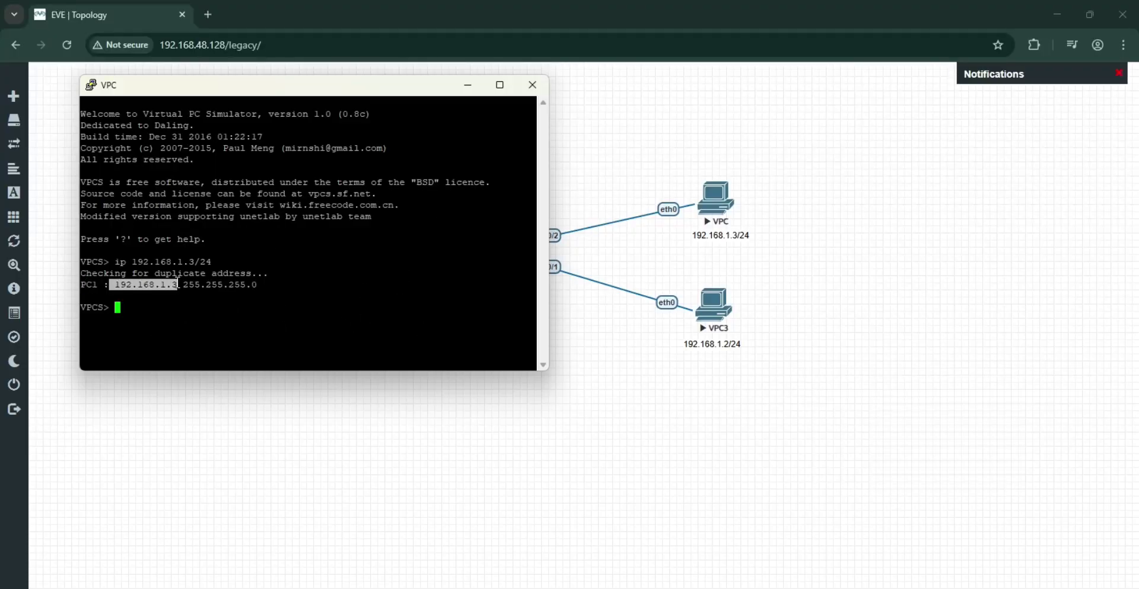
left_click(468, 85)
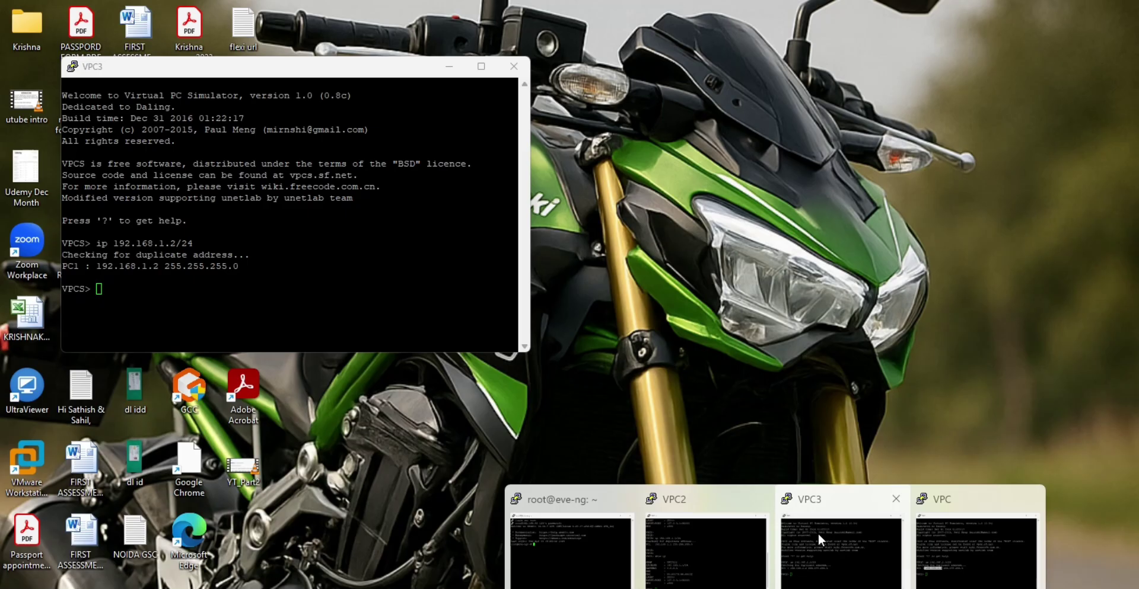
Bring back the VPC3 console to check its assigned IP address, and minimize the console again.
left_click(817, 534)
left_click_drag(261, 266, 96, 266)
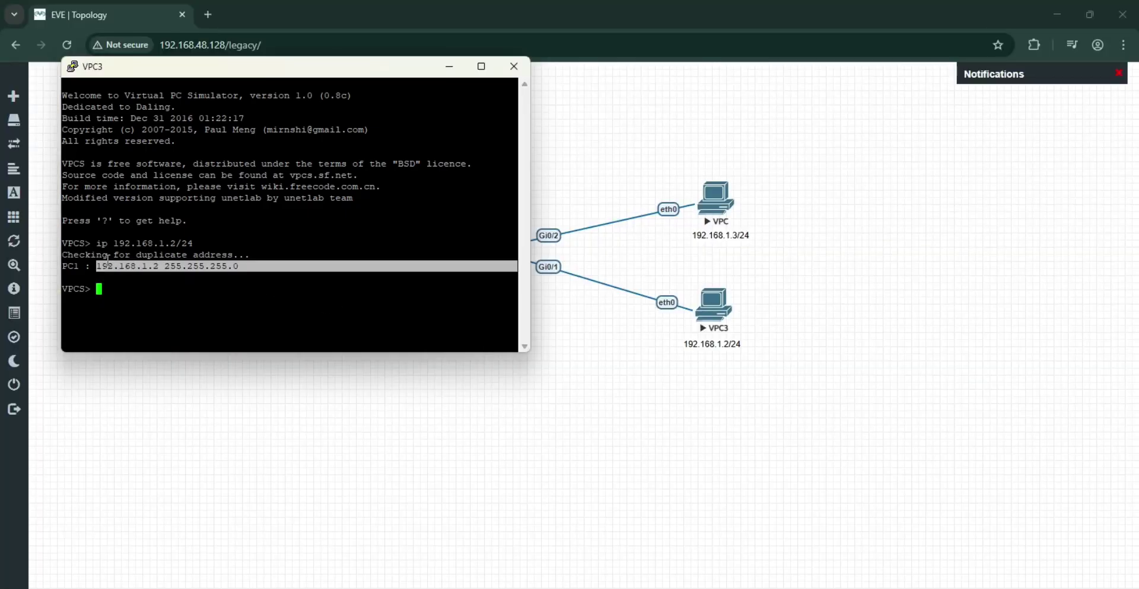
left_click(439, 65)
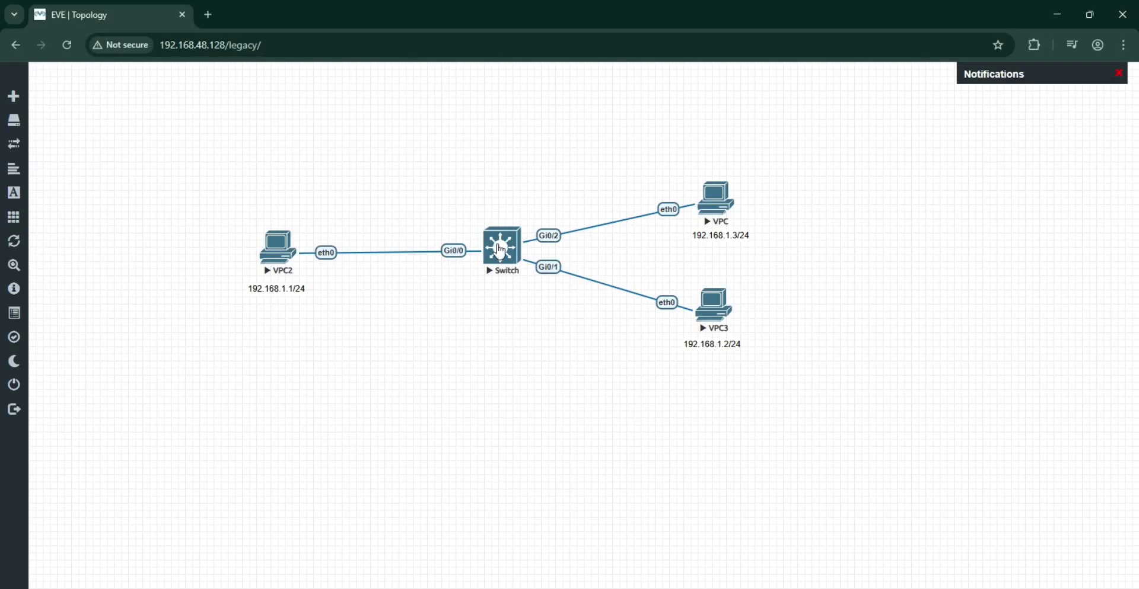
Start a Wireshark capture on the switch's Gi0/0 interface and minimize the capture and command windows.
right_click(499, 252)
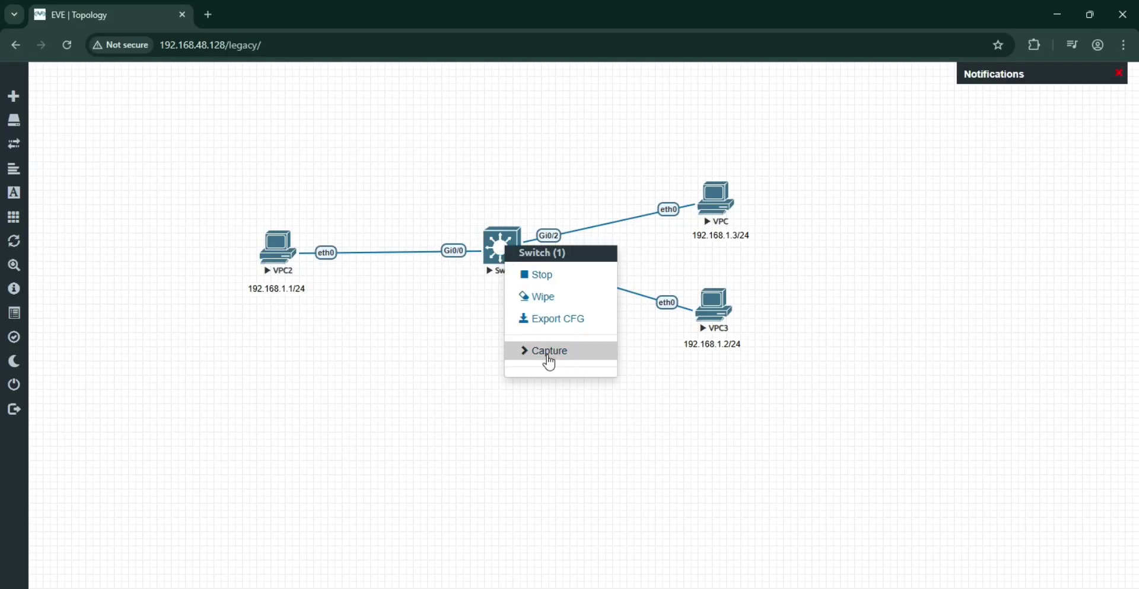
left_click(550, 362)
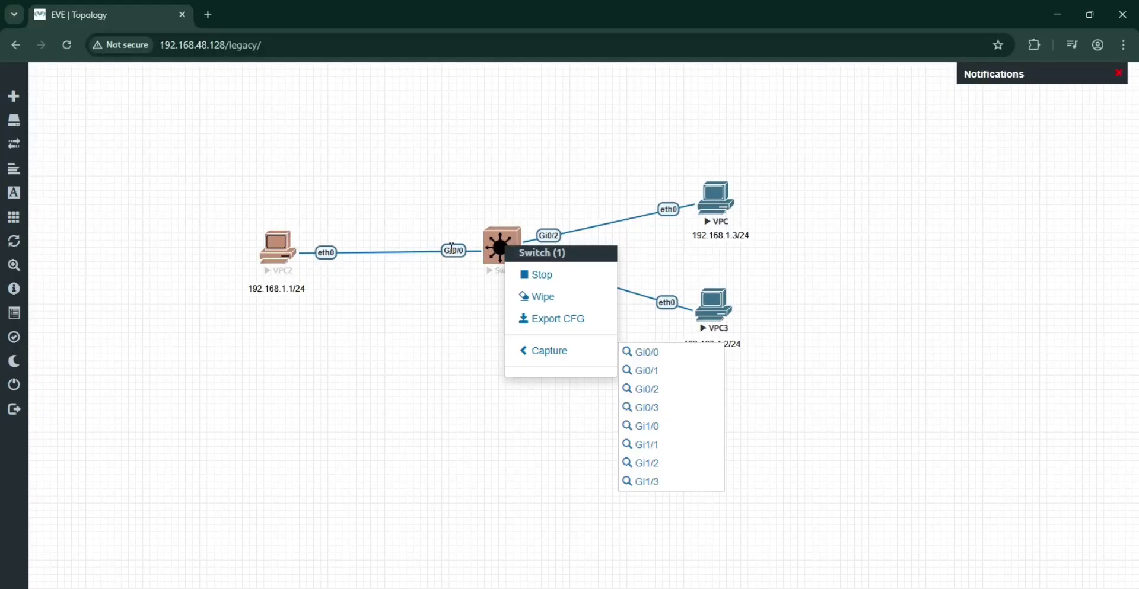
left_click(646, 355)
left_click(576, 151)
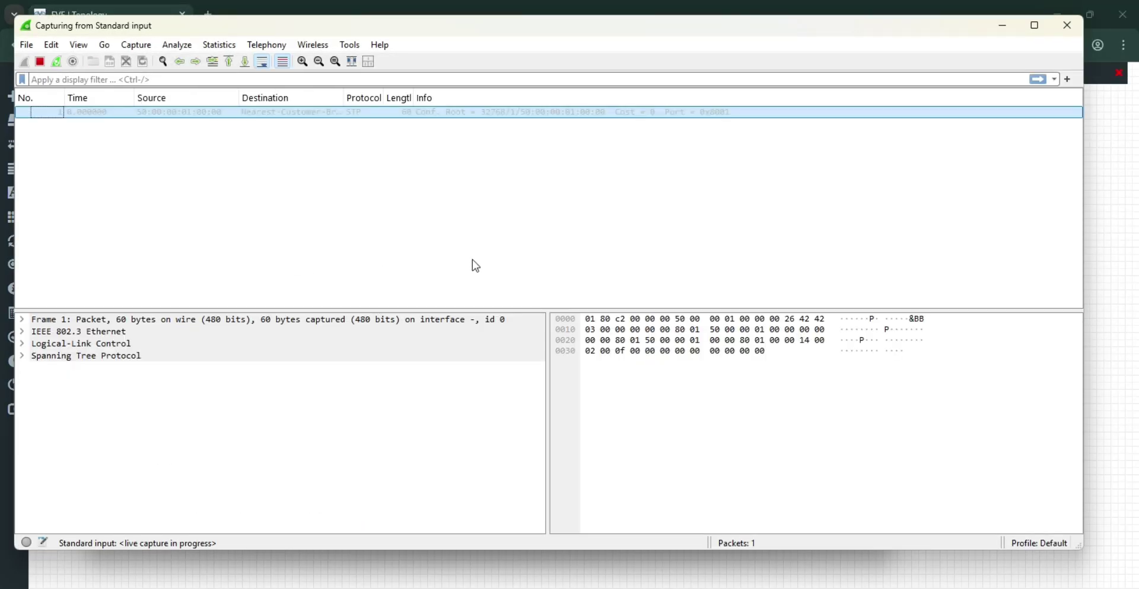
left_click(1006, 30)
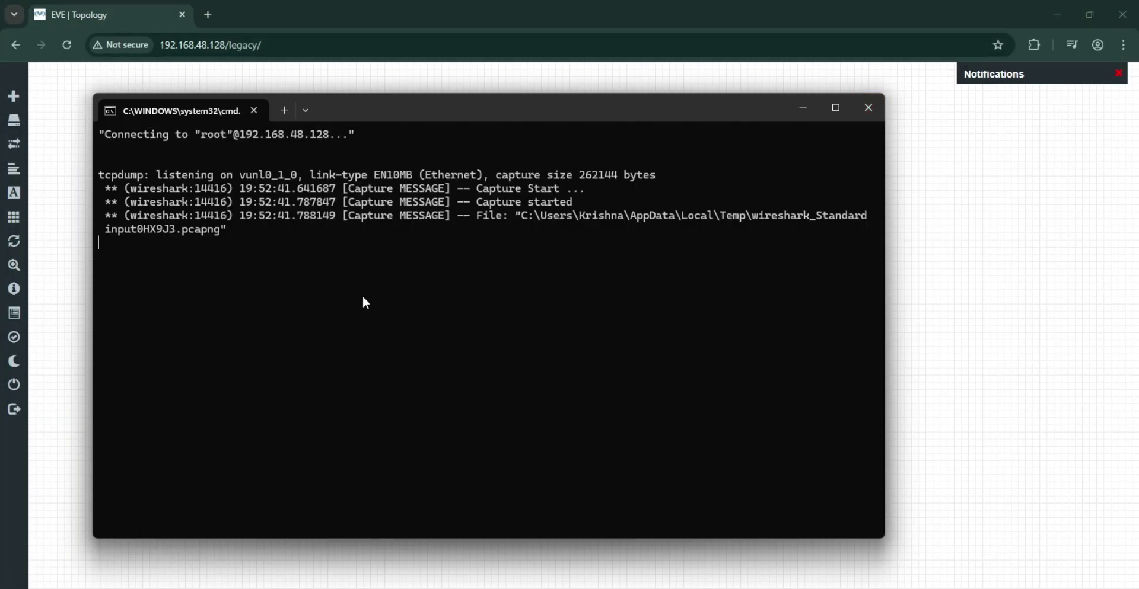
left_click(803, 112)
Return to the VPC2 console, ping 192.168.1.2, and minimize the console once the replies have come in.
mouse_move(744, 587)
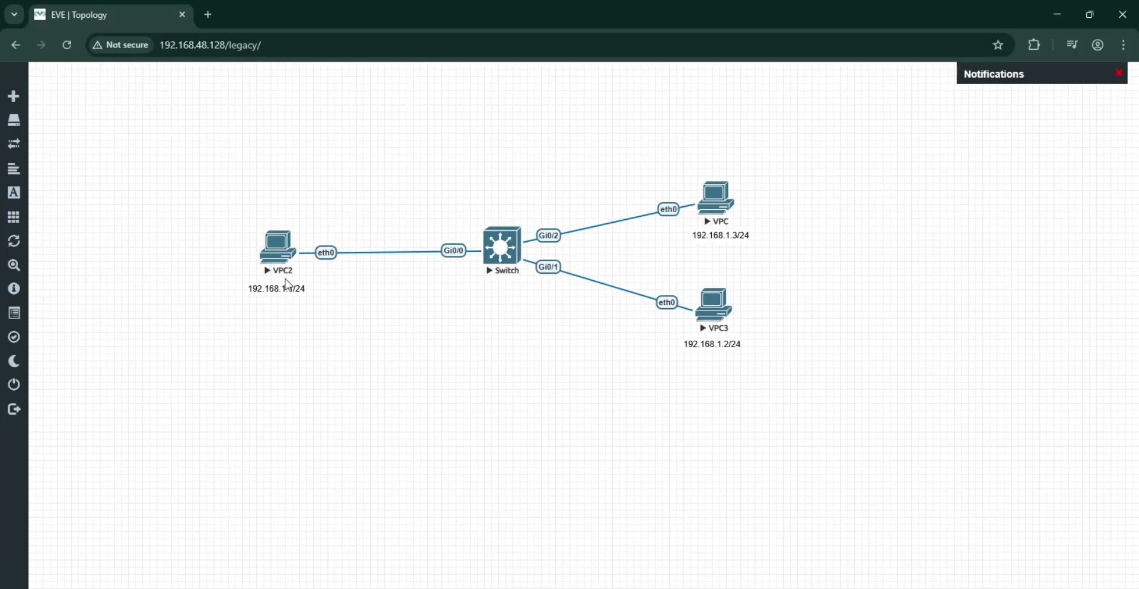
mouse_move(680, 587)
mouse_move(793, 532)
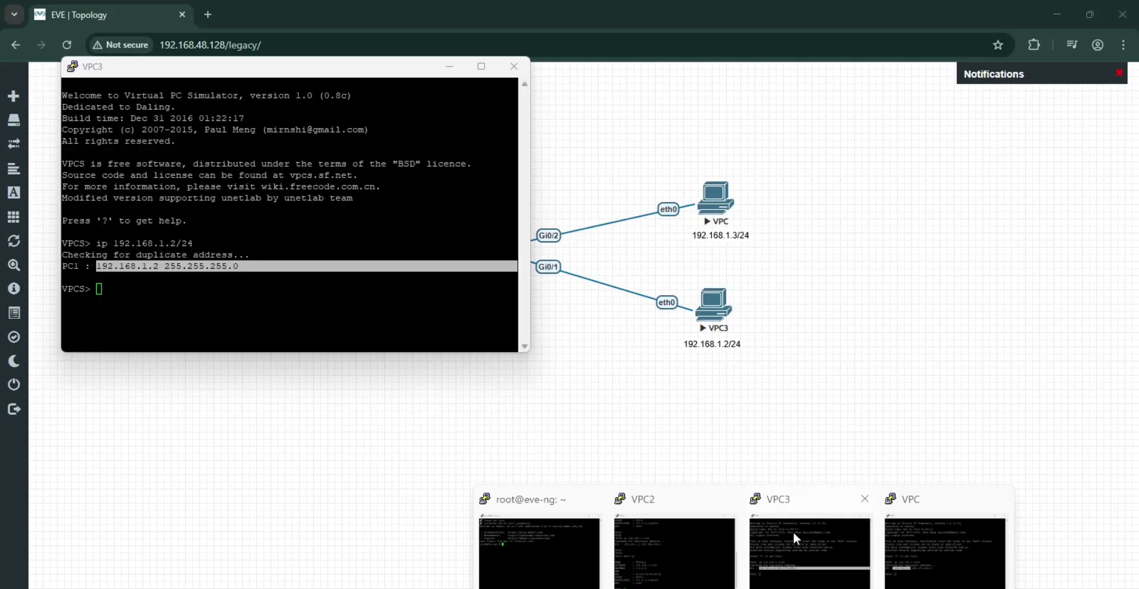
left_click(679, 536)
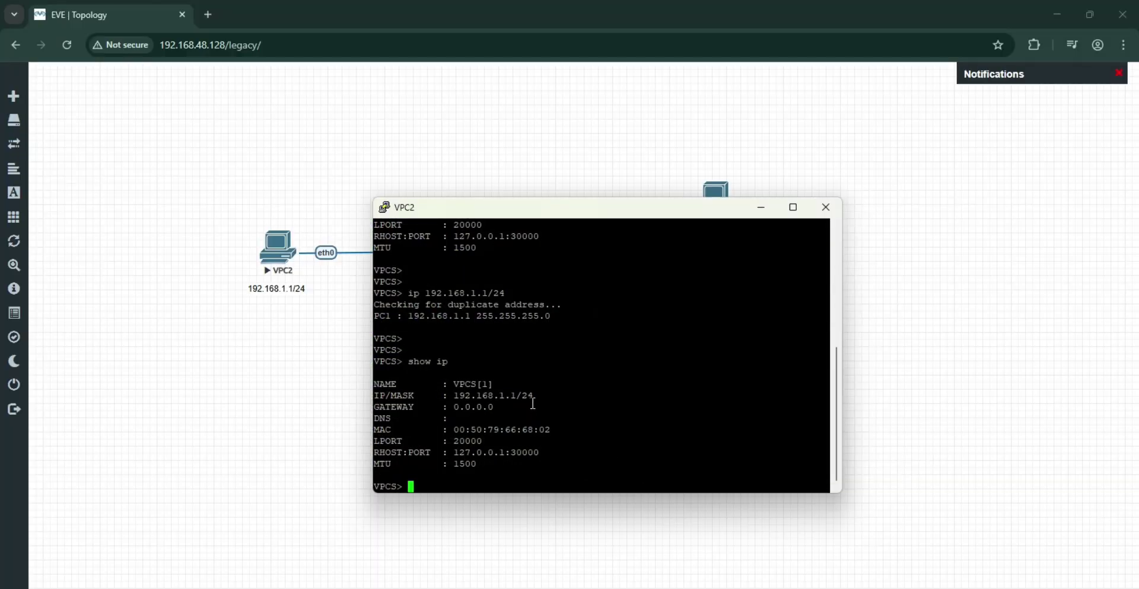
key("Return")
key("Return")
key("Return")
type("p")
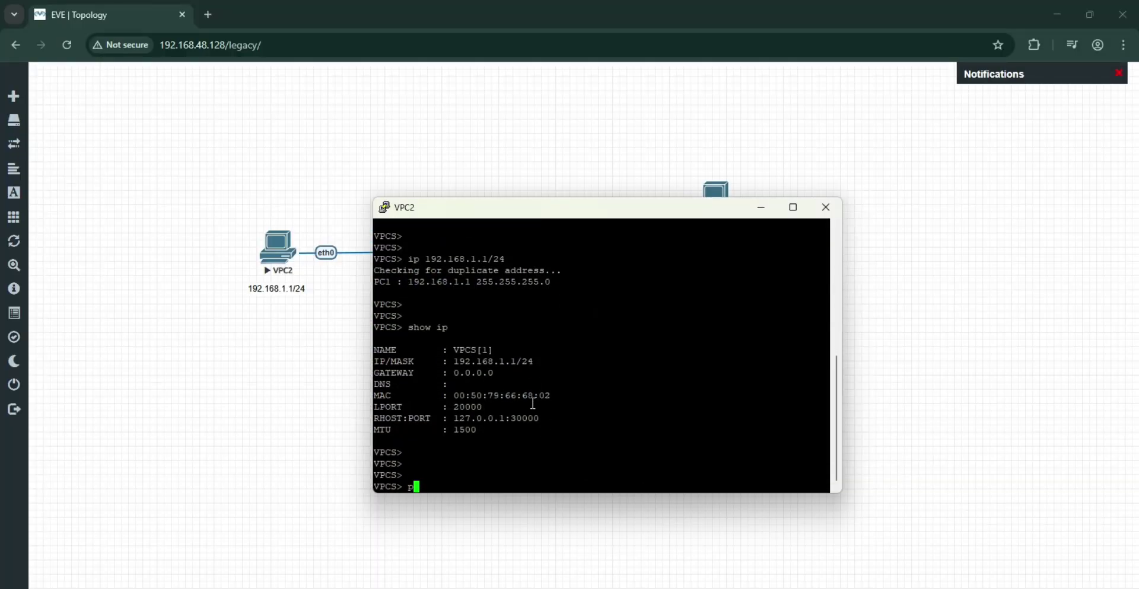
type("ing 192.168.1.2")
left_click_drag(454, 362, 516, 363)
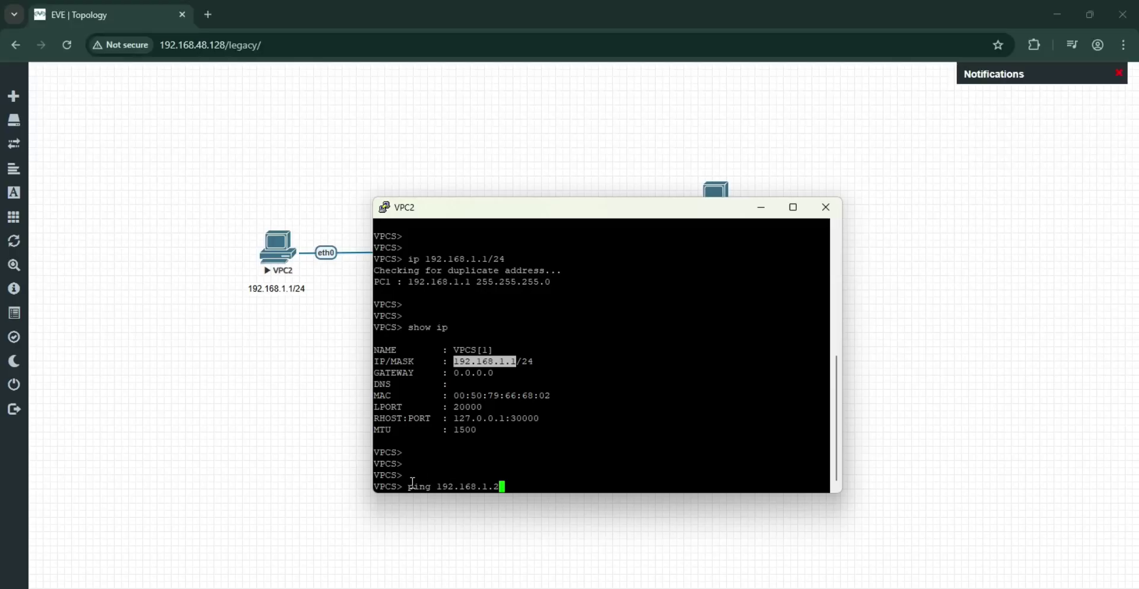
left_click_drag(404, 487, 496, 487)
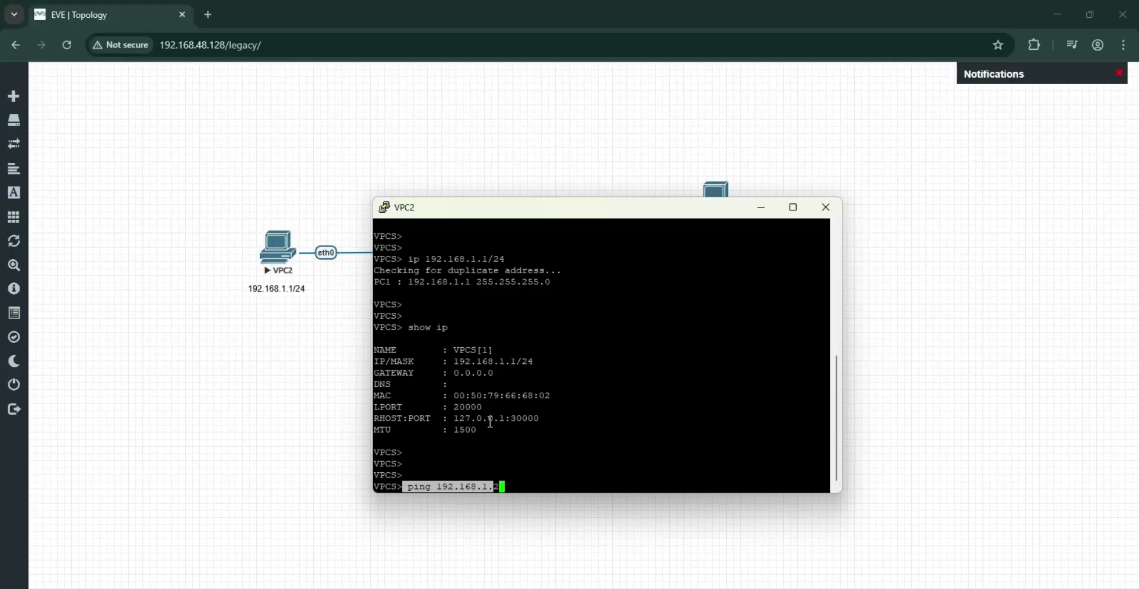
key("Return")
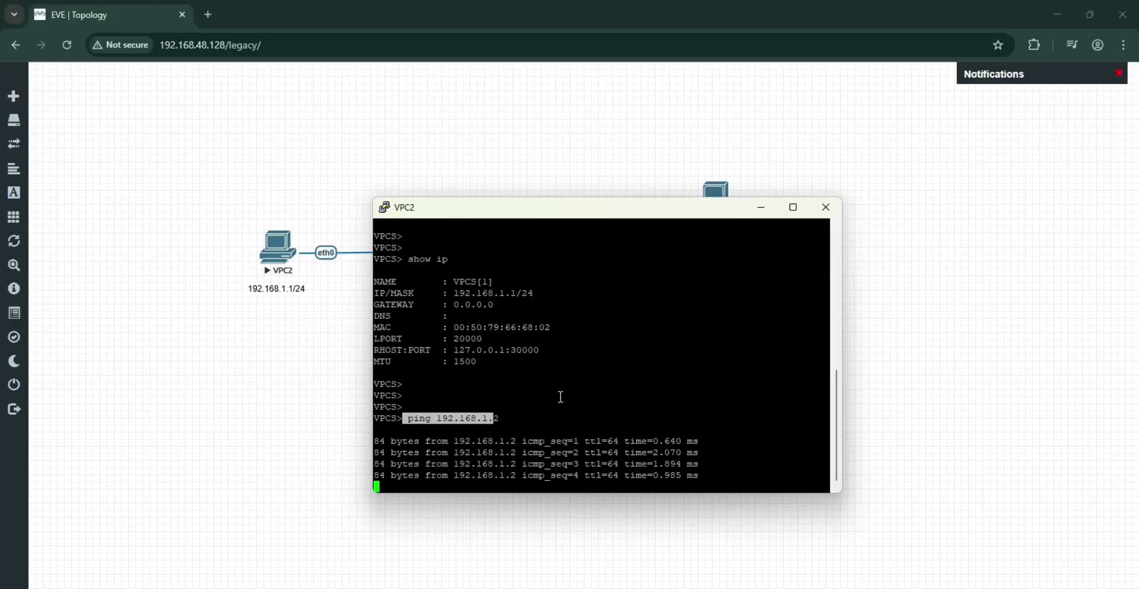
left_click(756, 207)
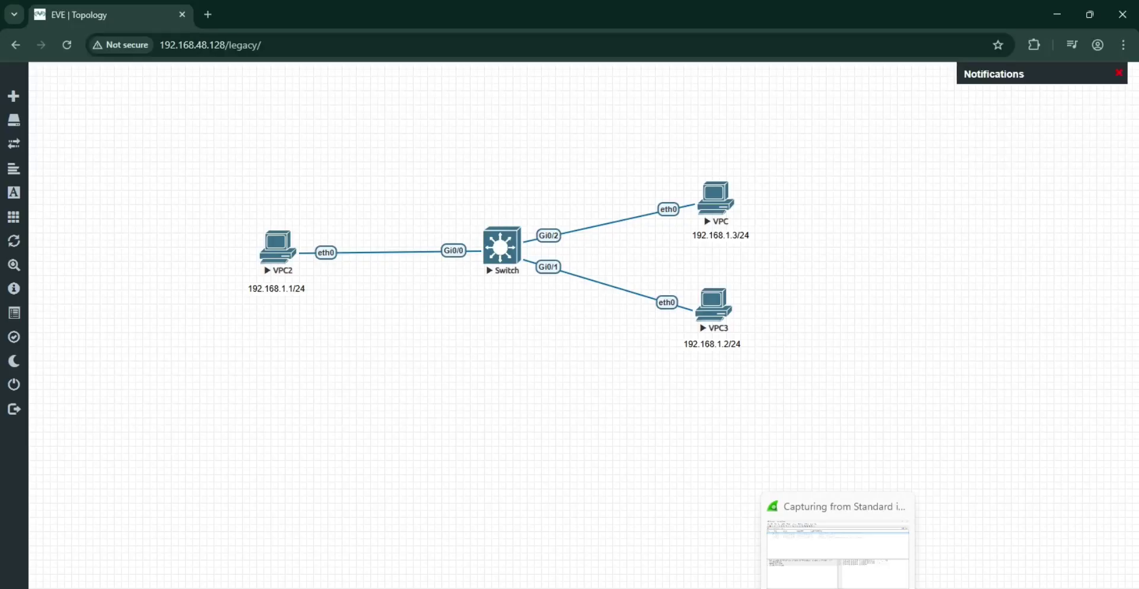
Switch to Wireshark, stop the live capture, and find the ARP request in the packet list.
left_click(837, 545)
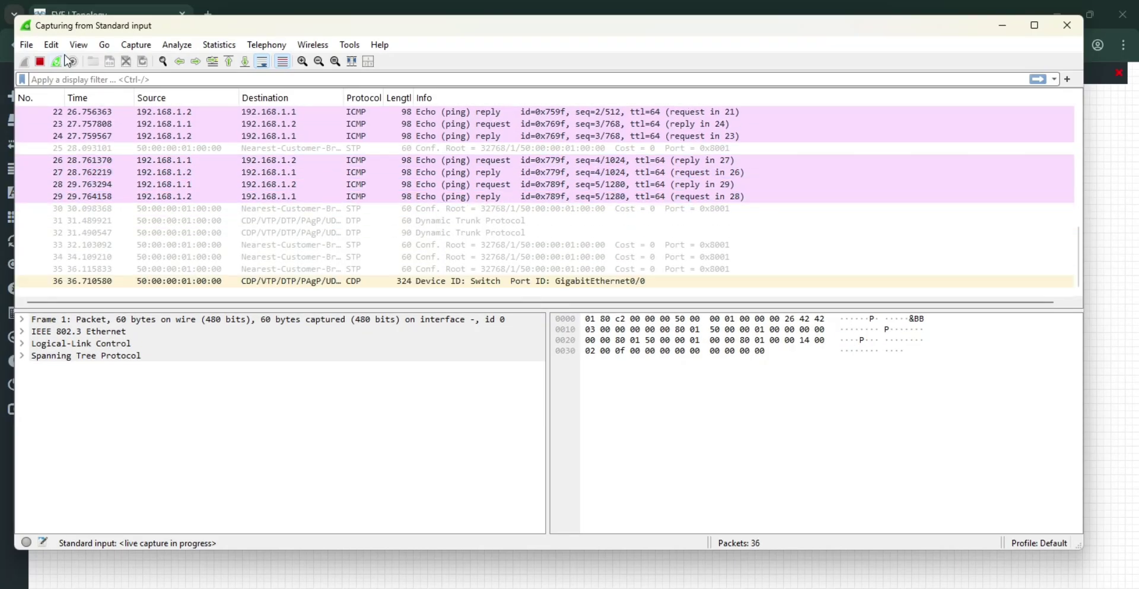
left_click(40, 61)
left_click(260, 281)
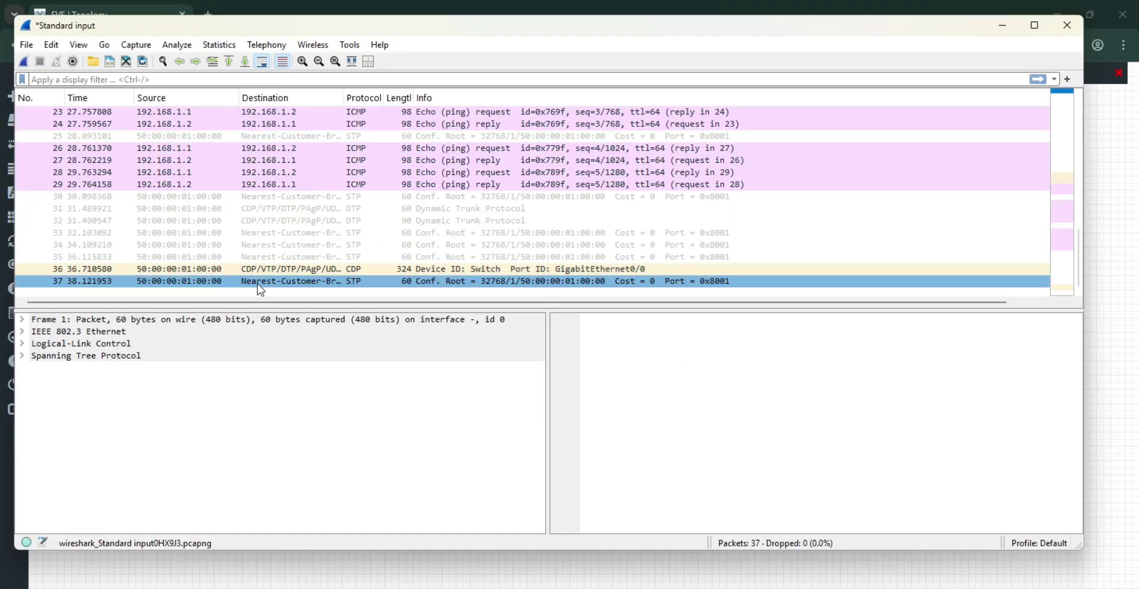
scroll(270, 276, "up", 4)
left_click_drag(261, 267, 250, 177)
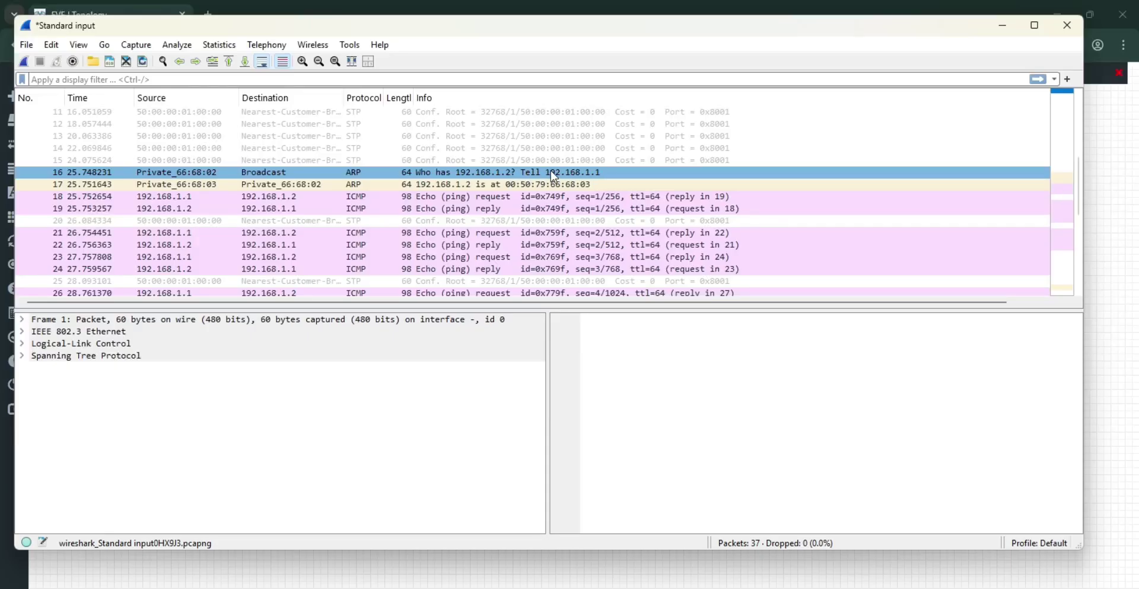
Compare the capture with the lab topology and select the broadcast ARP request asking for 192.168.1.2.
left_click(1002, 25)
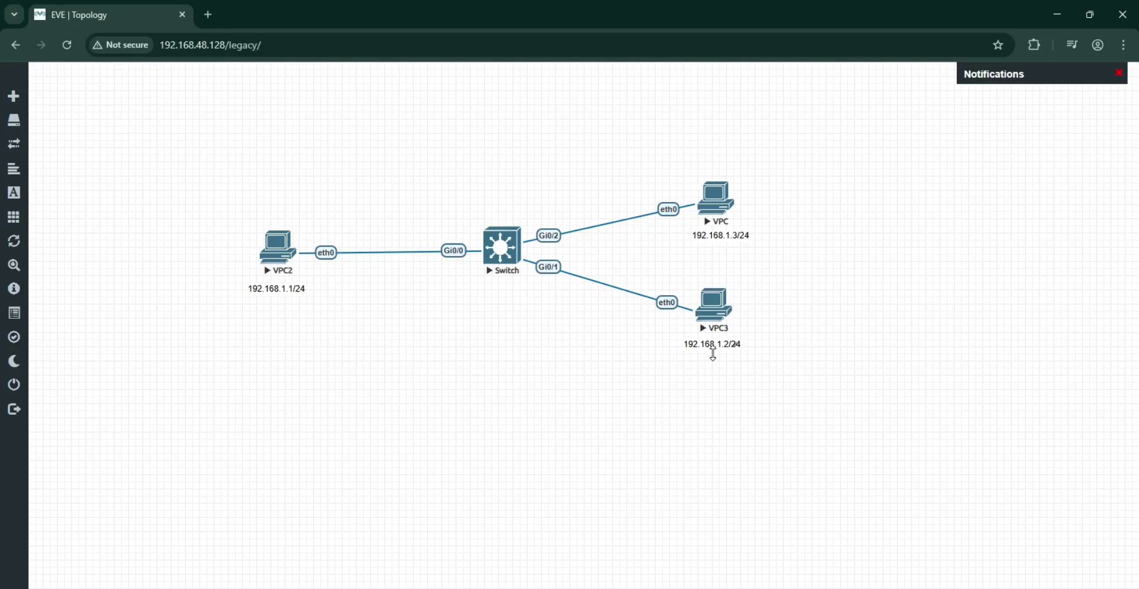
key("alt+Tab")
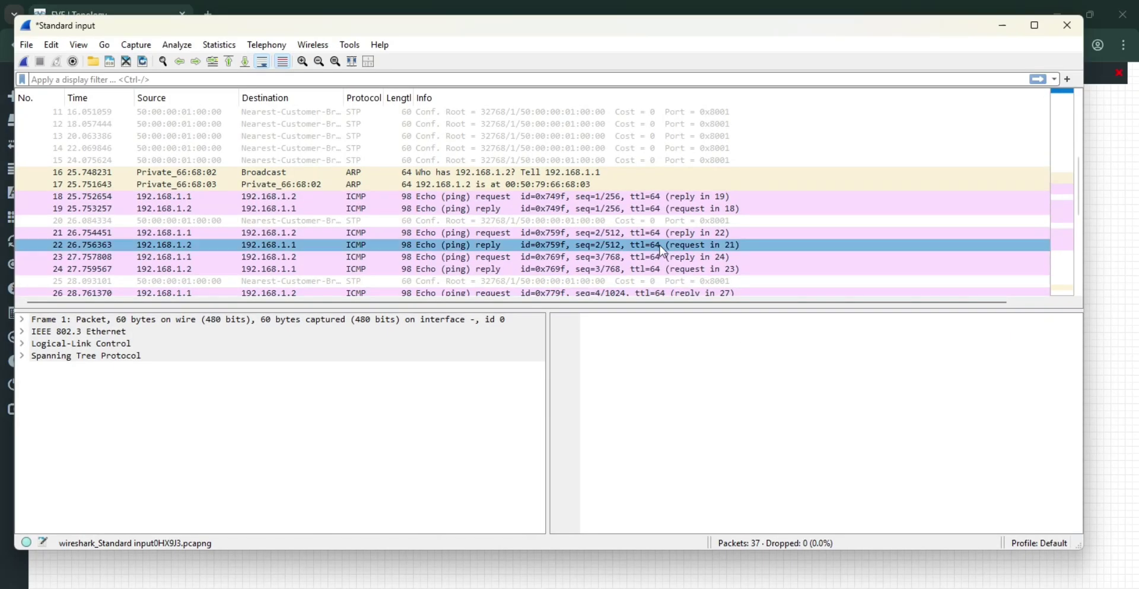
left_click(266, 174)
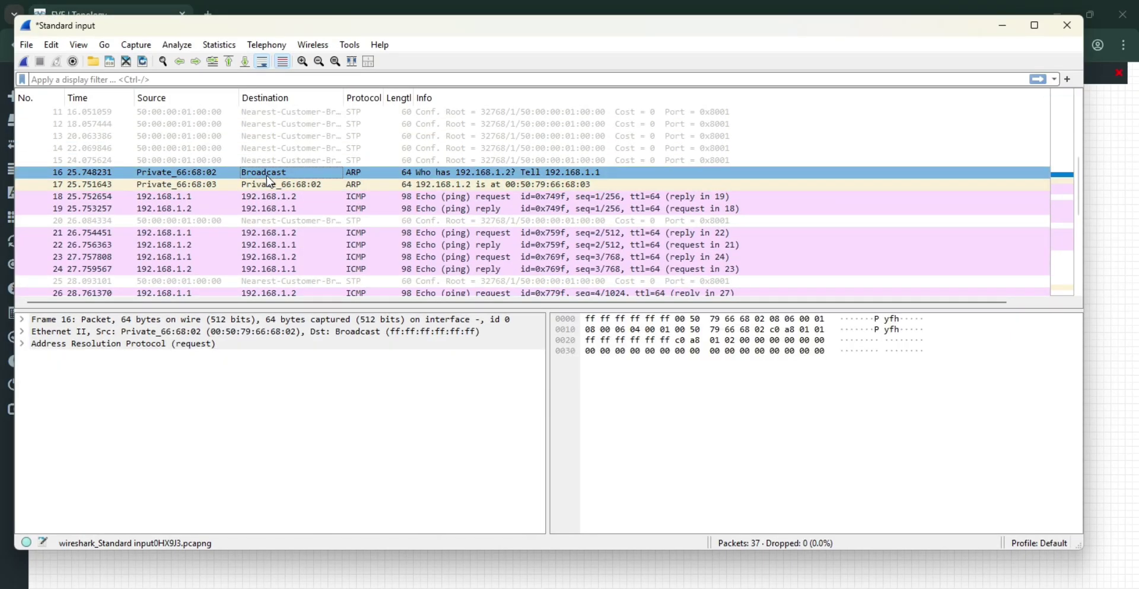
Expand the ARP details and compare the sender and target MAC and IP addresses in the request and its reply.
left_click(22, 345)
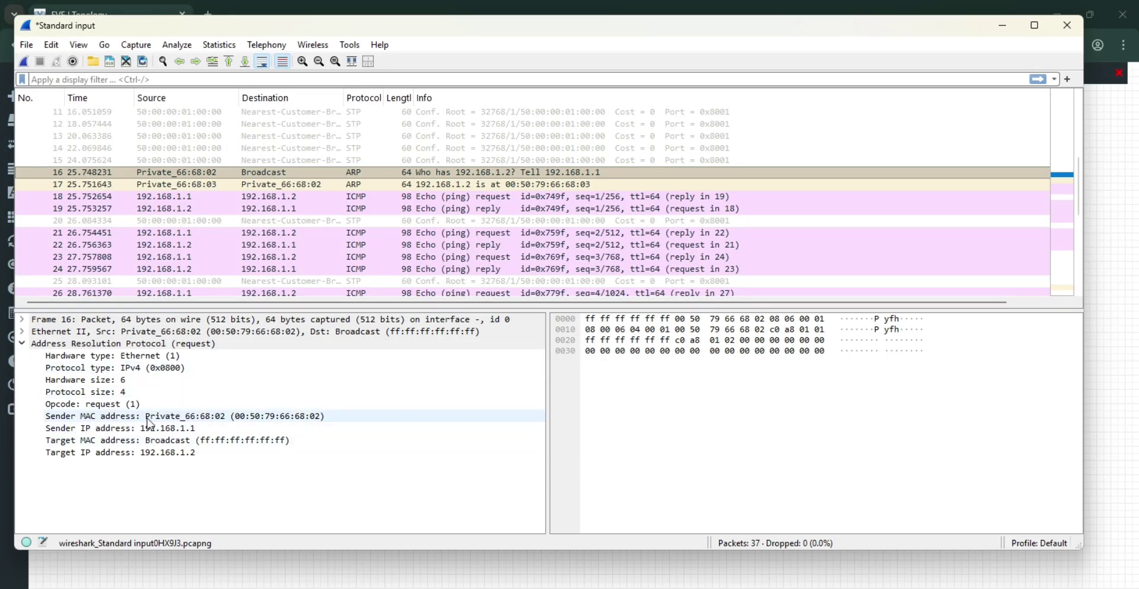
left_click(334, 418)
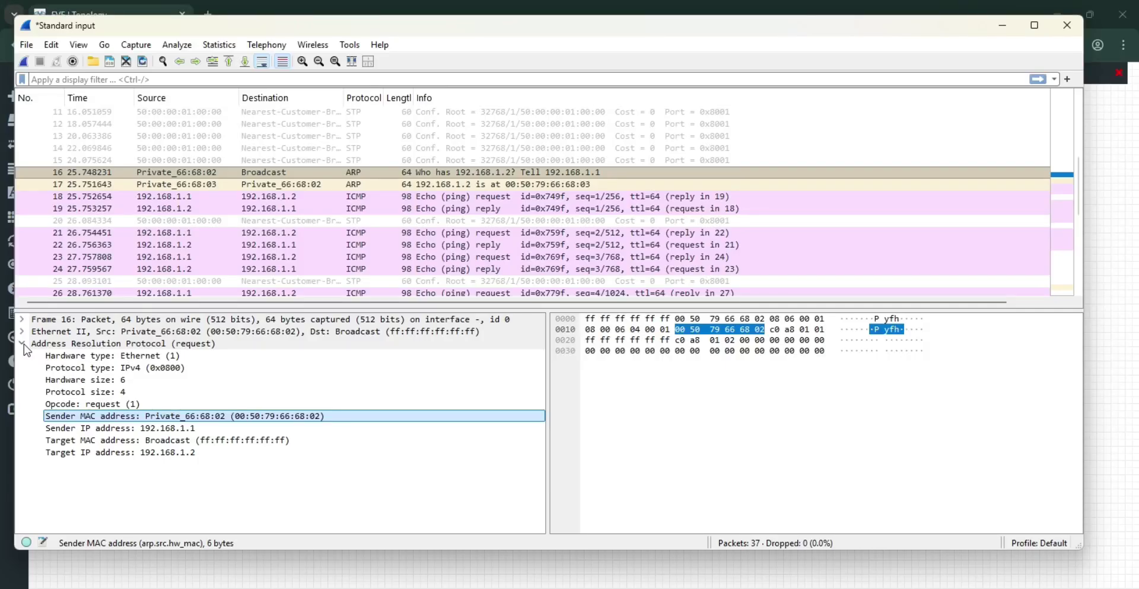
left_click(270, 187)
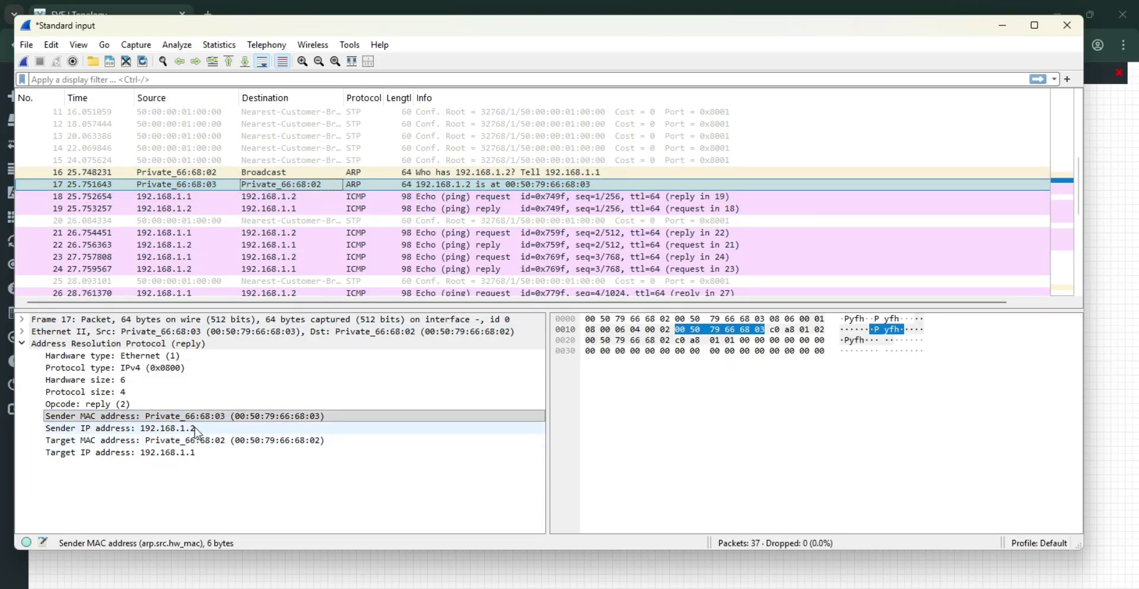
left_click(137, 416)
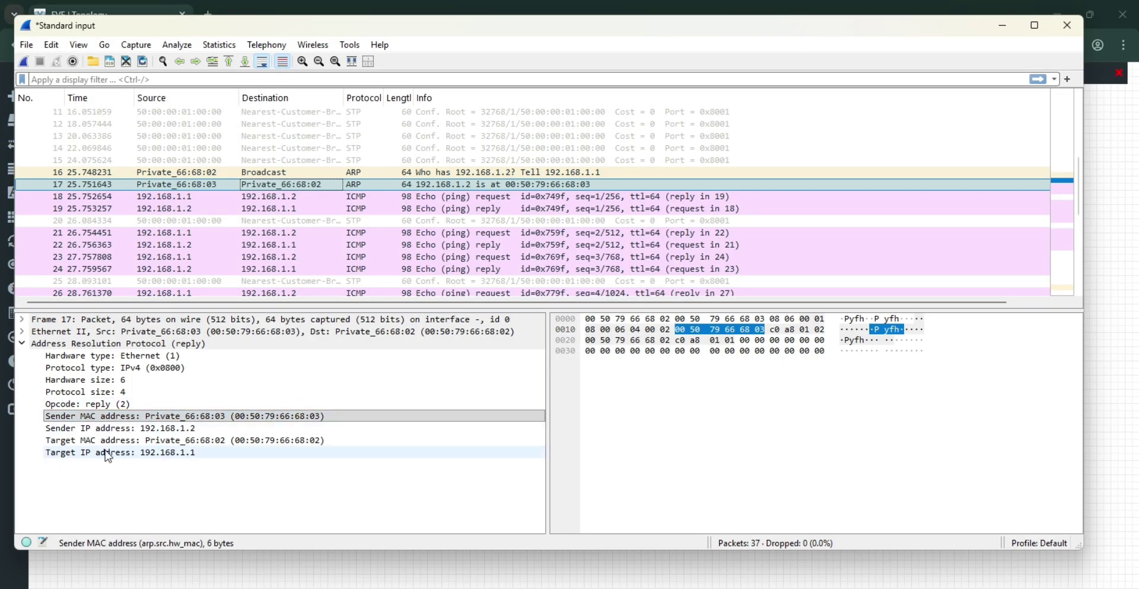
left_click(326, 443)
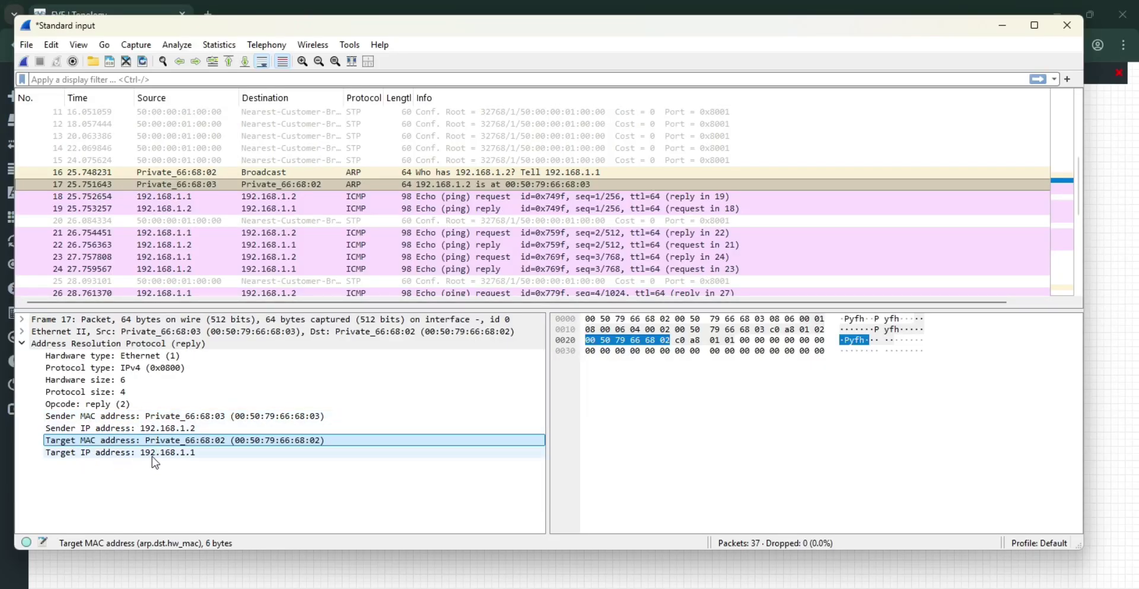
left_click(170, 172)
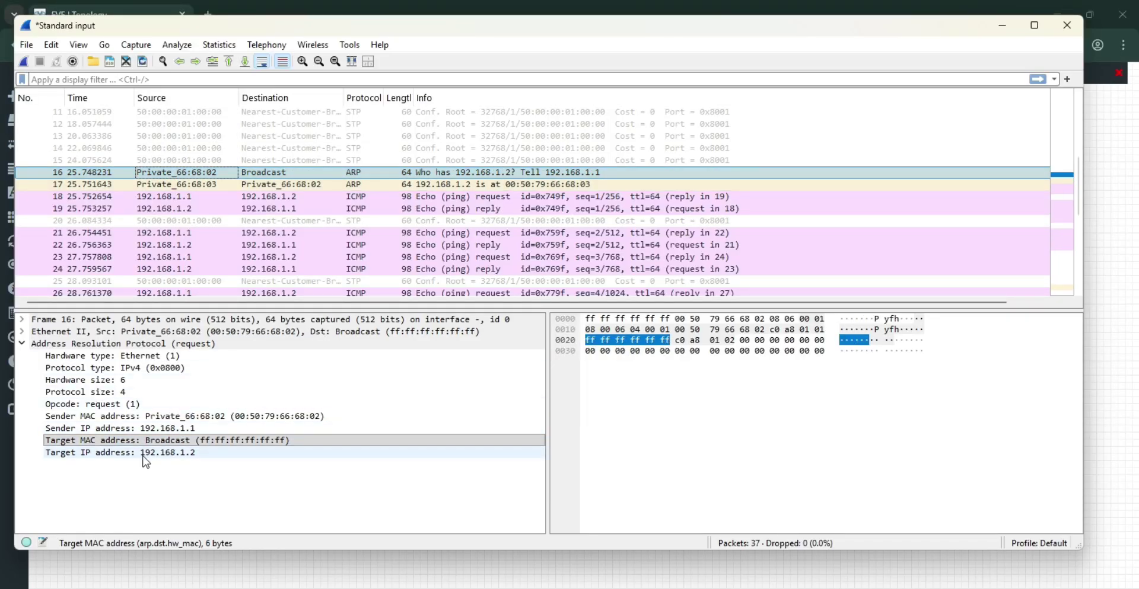
left_click(177, 187)
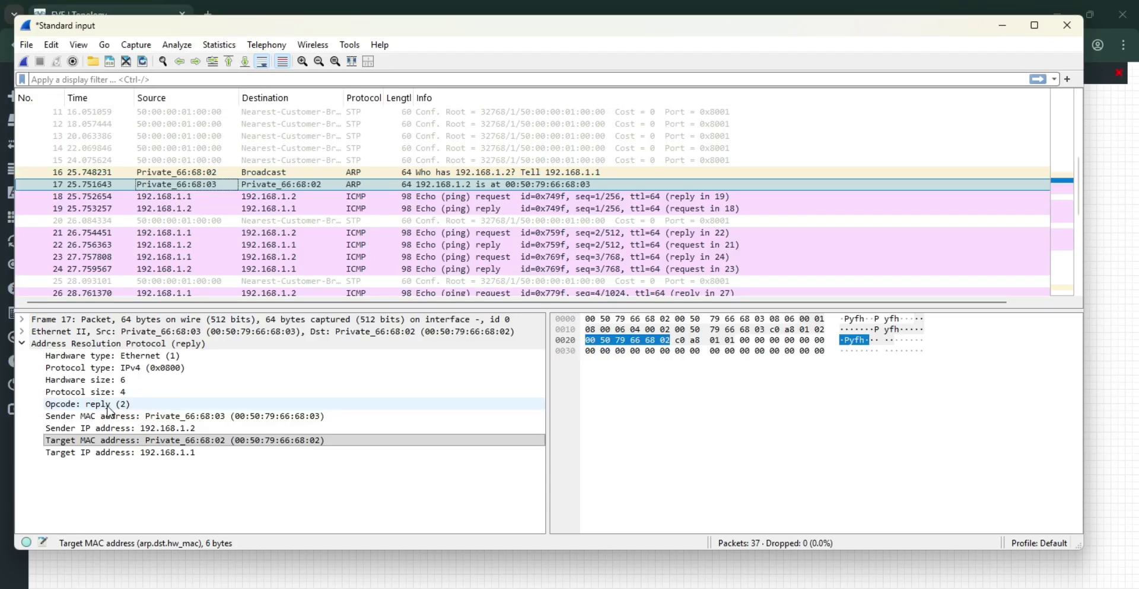
left_click(22, 344)
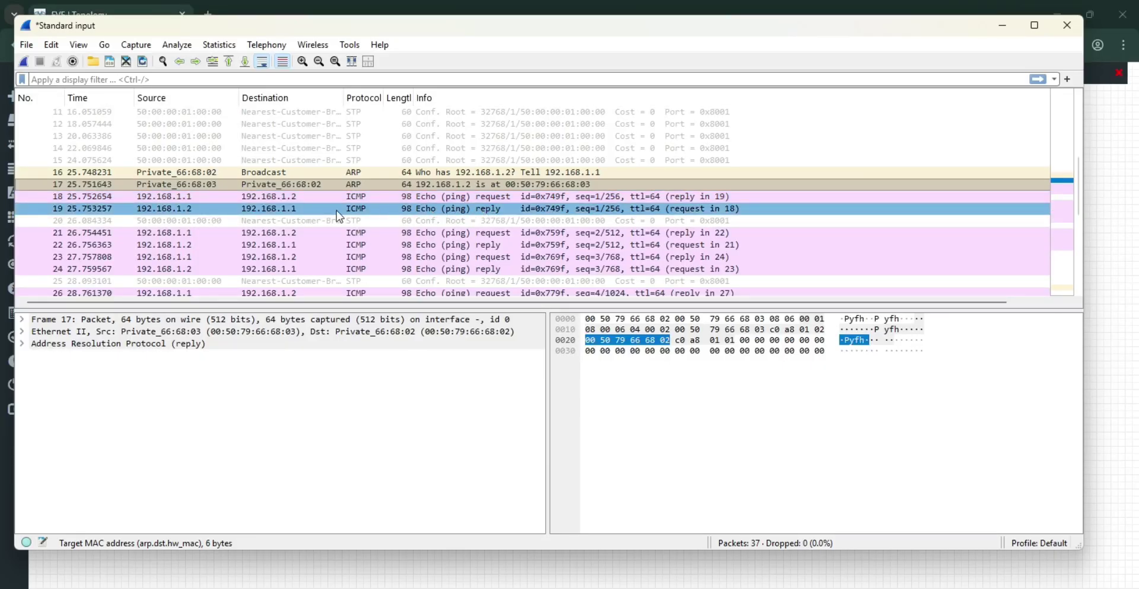
Select the first ICMP echo request after the ARP reply and expand its IPv4 and Ethernet II headers to examine the addresses.
left_click(244, 197)
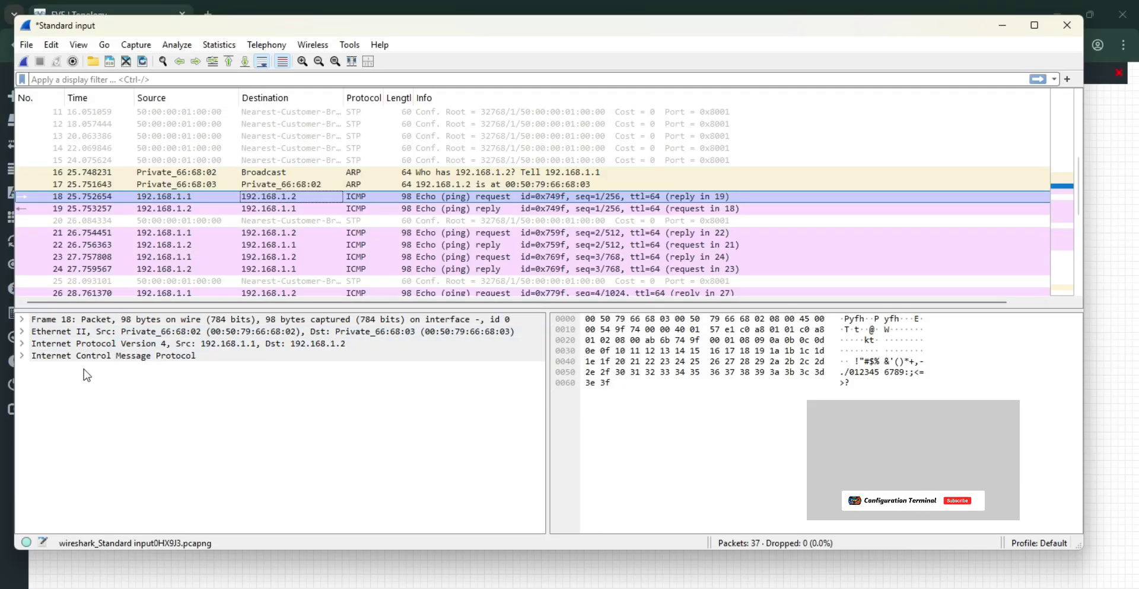
left_click(22, 344)
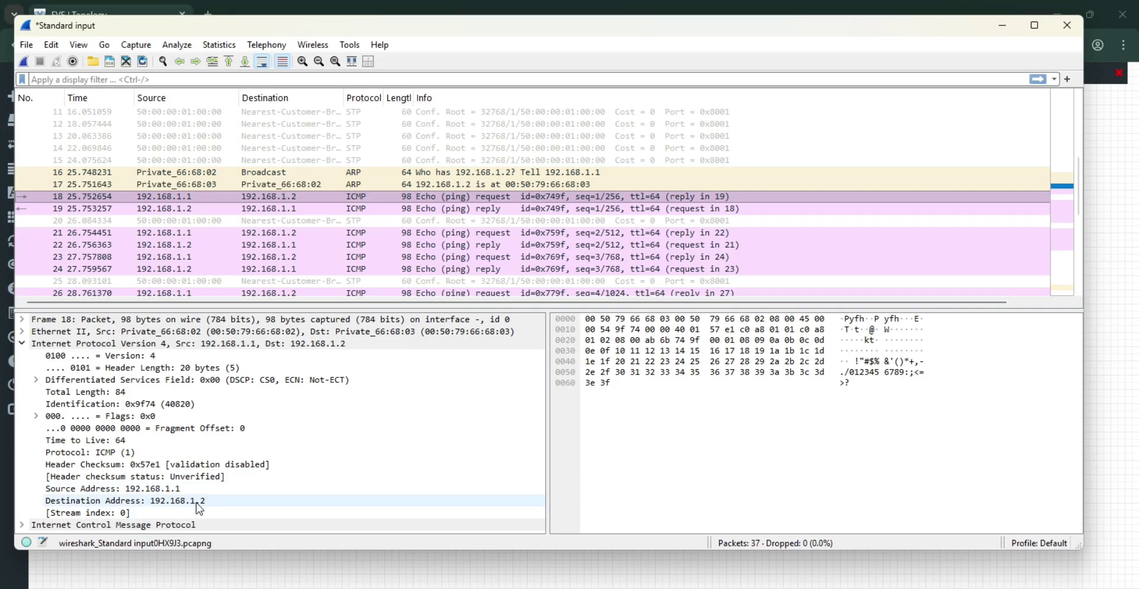
left_click(22, 332)
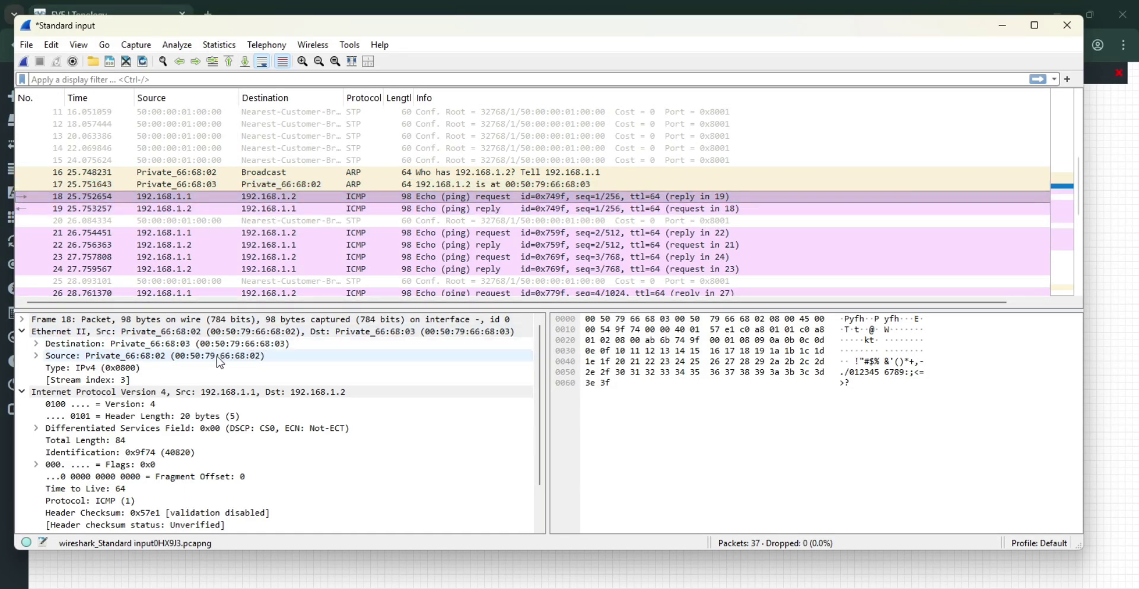
Return to the broadcast ARP request, review its Ethernet and ARP fields, and collapse both sections.
left_click(278, 175)
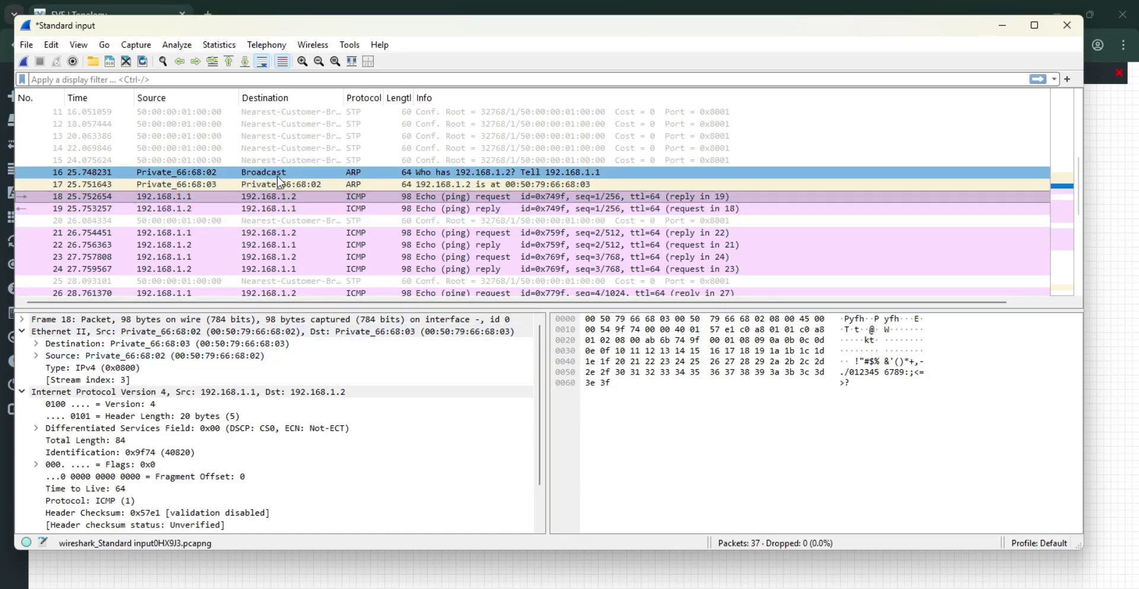
scroll(177, 454, "down", 1)
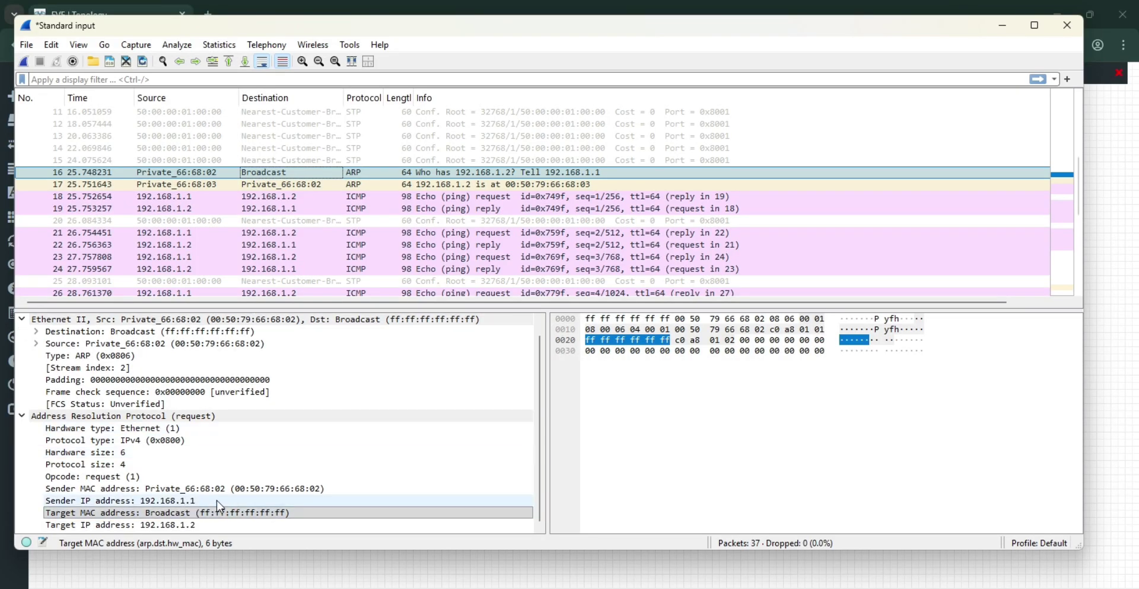
left_click(22, 320)
left_click(22, 344)
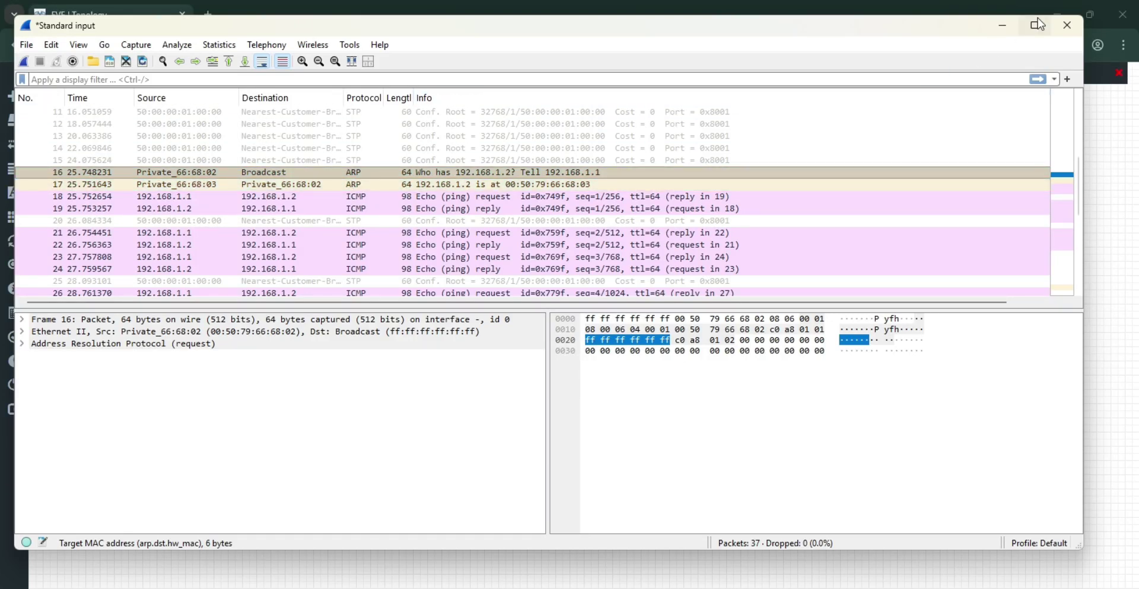
Minimize Wireshark, review the ping replies from 192.168.1.2 in the VPC2 console, and minimize the console again.
left_click(1006, 26)
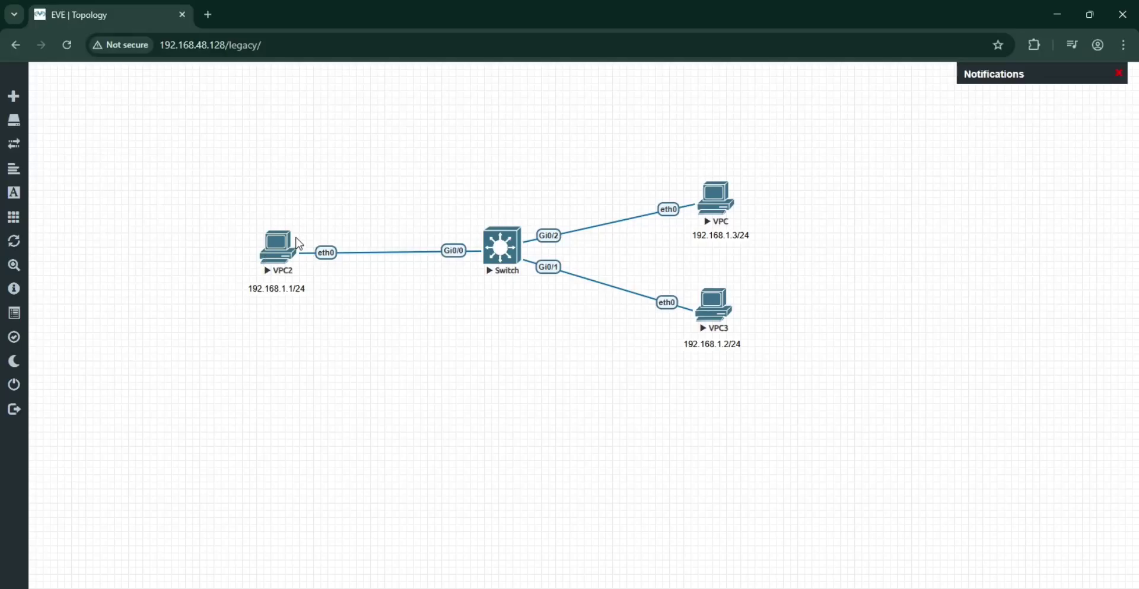
left_click(830, 587)
mouse_move(744, 587)
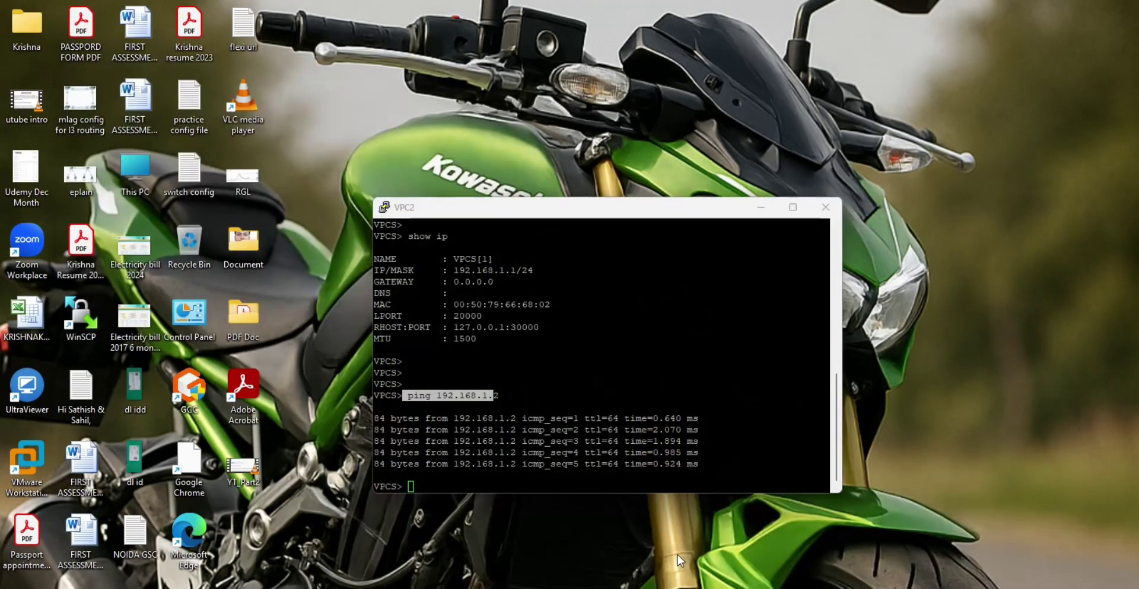
left_click(678, 555)
left_click(420, 427)
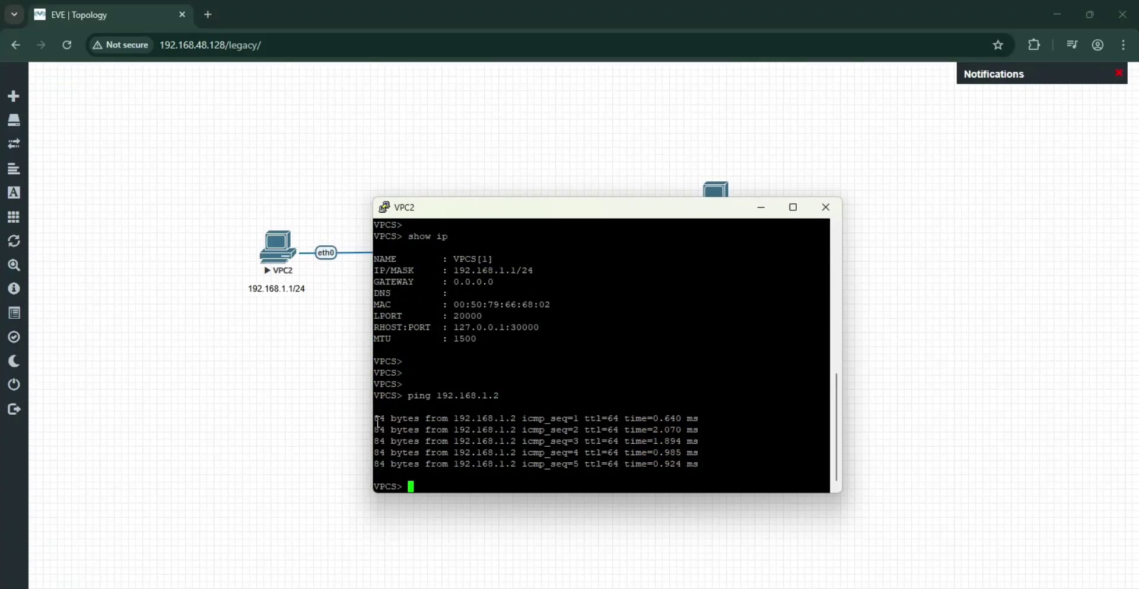
left_click_drag(377, 417, 702, 448)
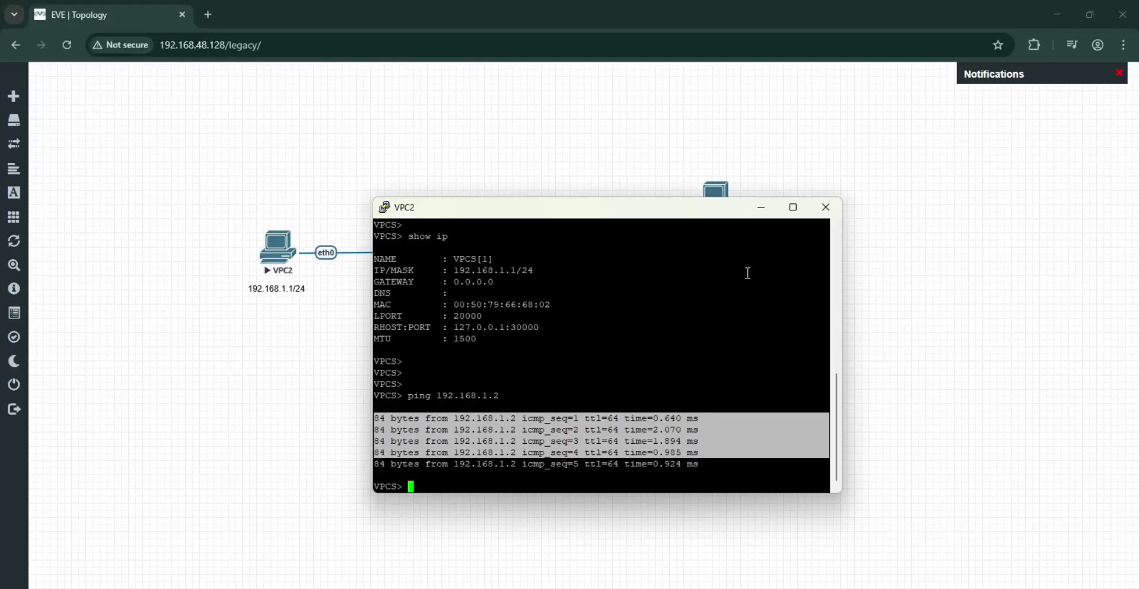
left_click(760, 209)
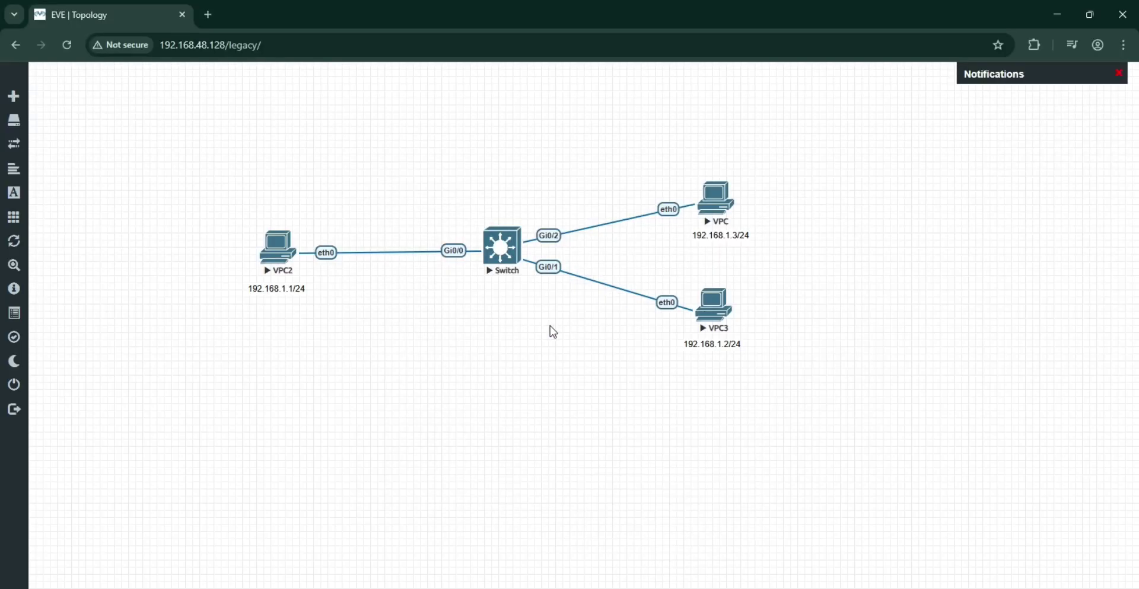
Switch back to Wireshark and highlight the sender IP address field in the ARP request.
left_click(836, 542)
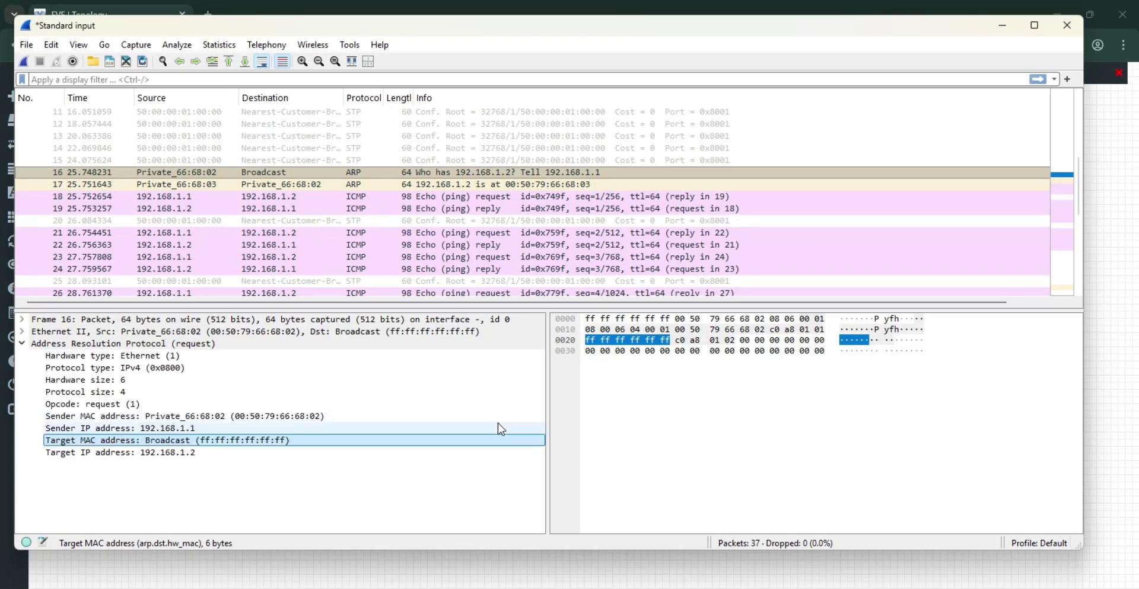
left_click(166, 431)
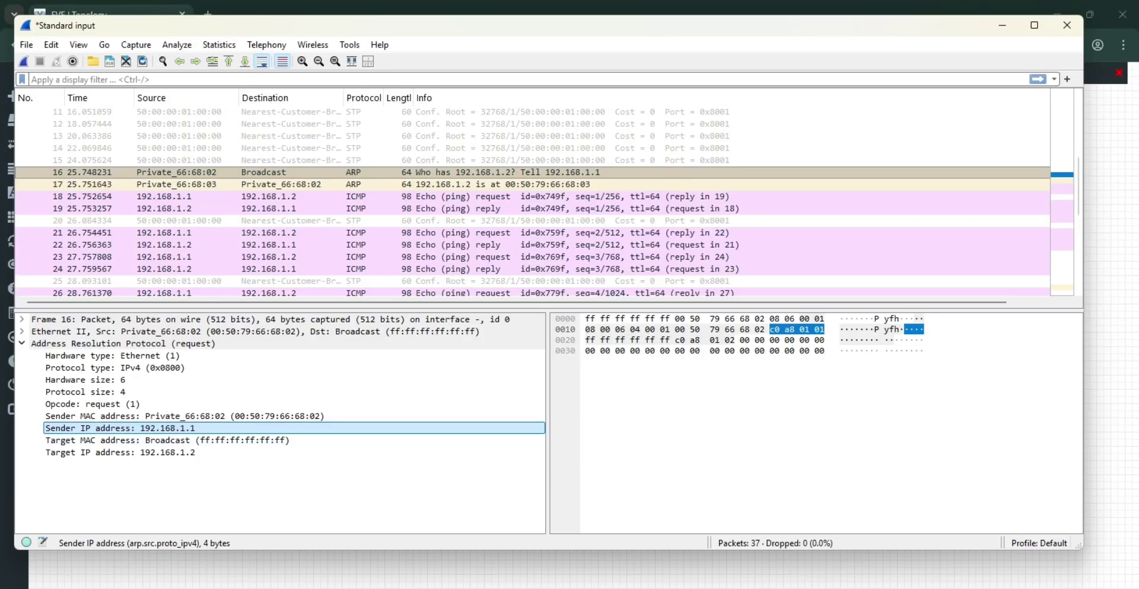
Switch to the Notepad notes, examine the bit positions and values in the binary-to-decimal table, and minimize the notes.
left_click(775, 538)
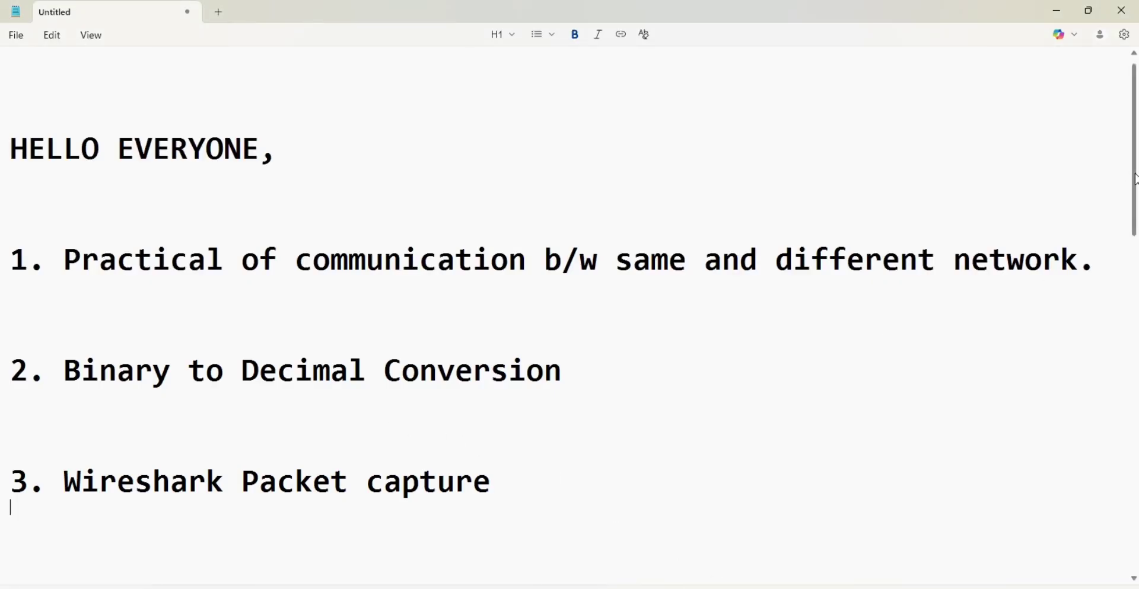
left_click_drag(1133, 178, 1135, 411)
scroll(772, 423, "up", 4)
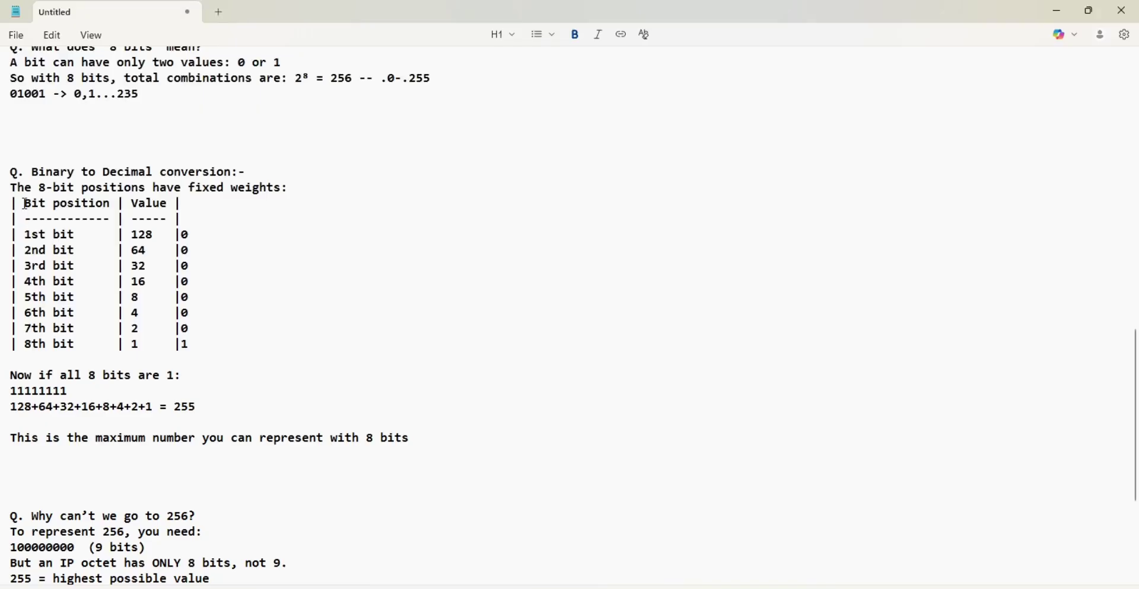
left_click_drag(24, 205, 168, 204)
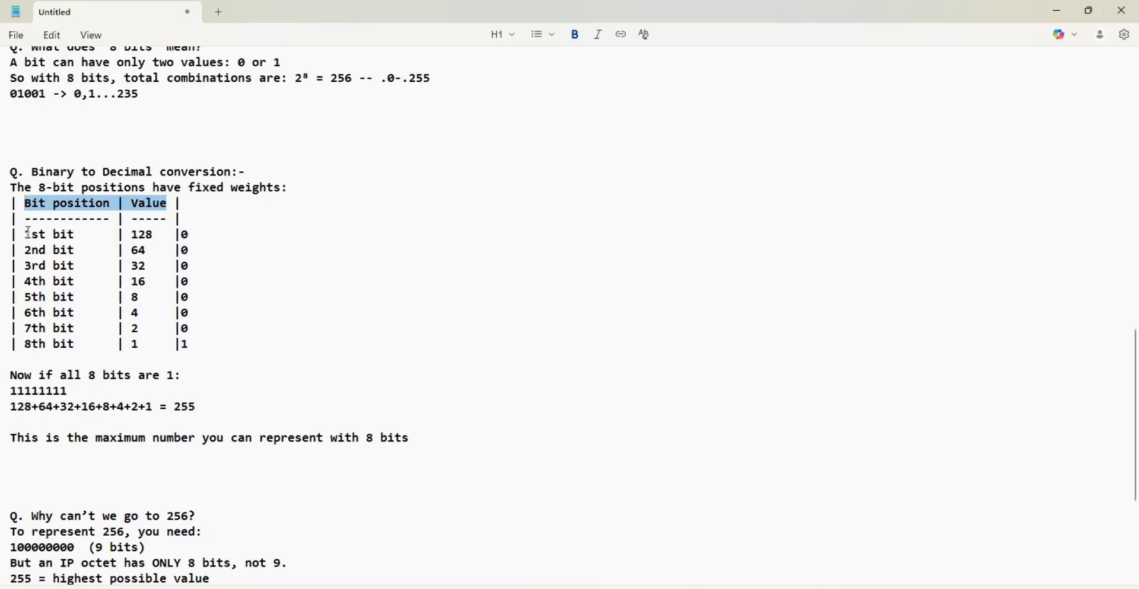
left_click_drag(25, 234, 149, 251)
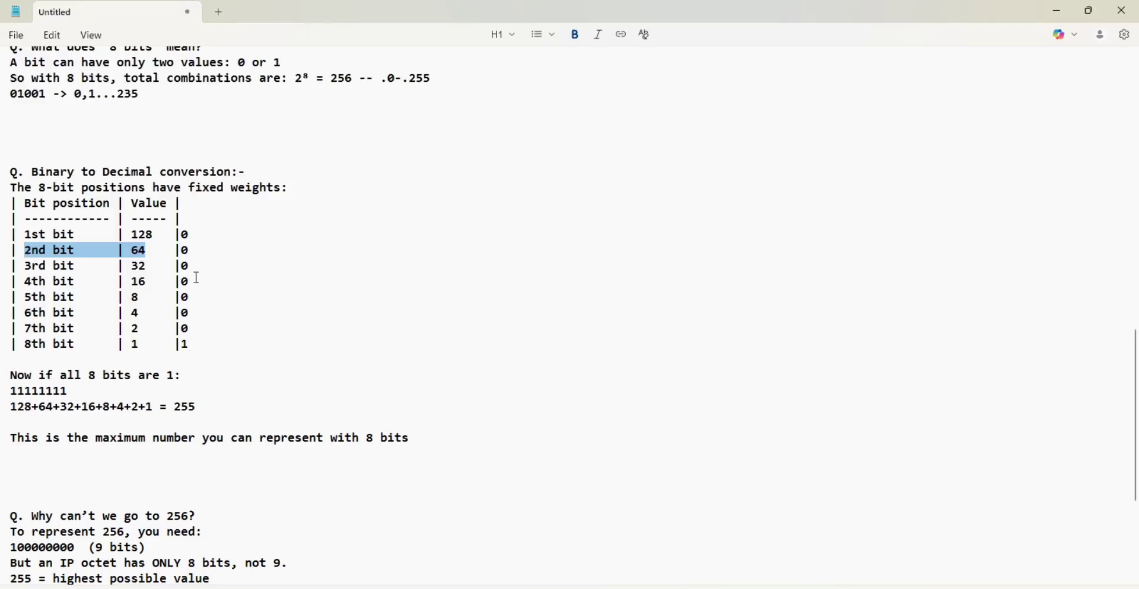
left_click_drag(185, 233, 187, 328)
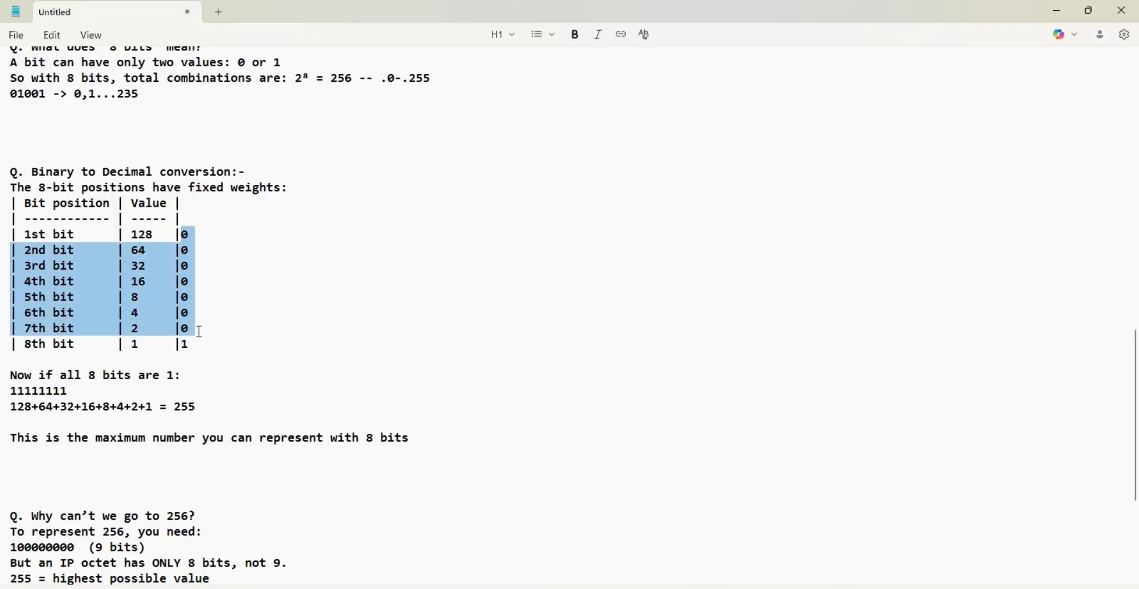
left_click_drag(191, 344, 176, 343)
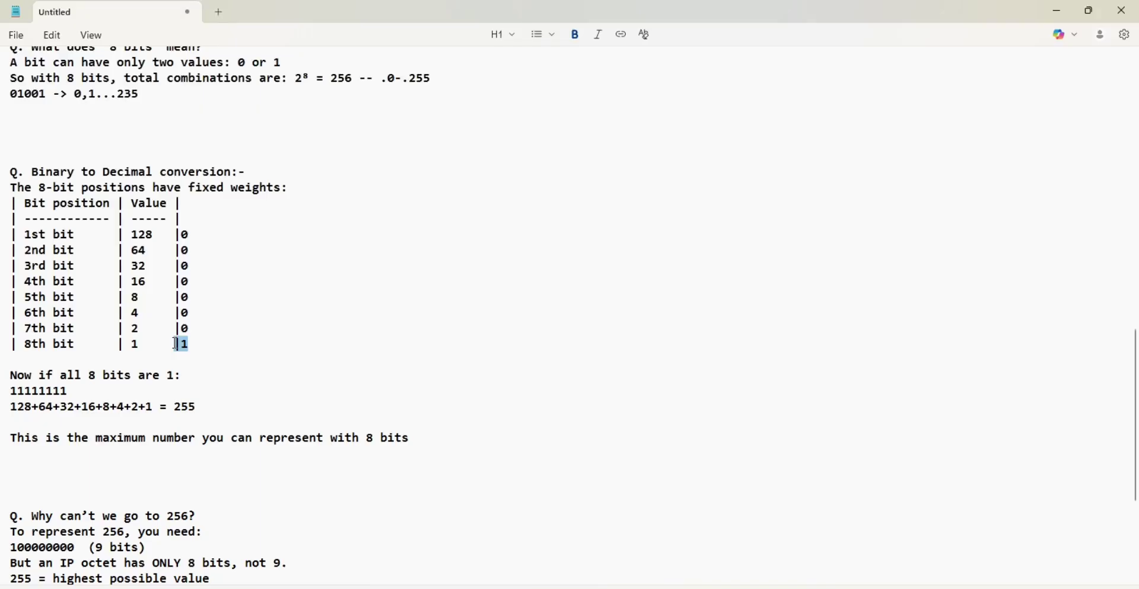
left_click(1056, 11)
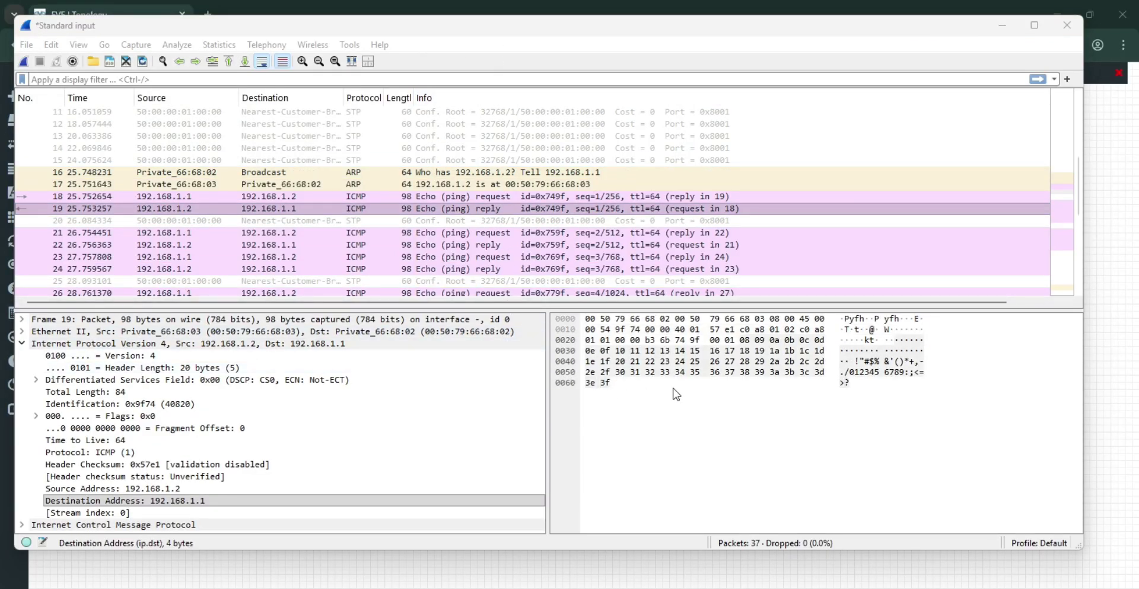
Highlight the ICMP payload bytes of the selected echo reply in the hex view and minimize Wireshark.
left_click(708, 362)
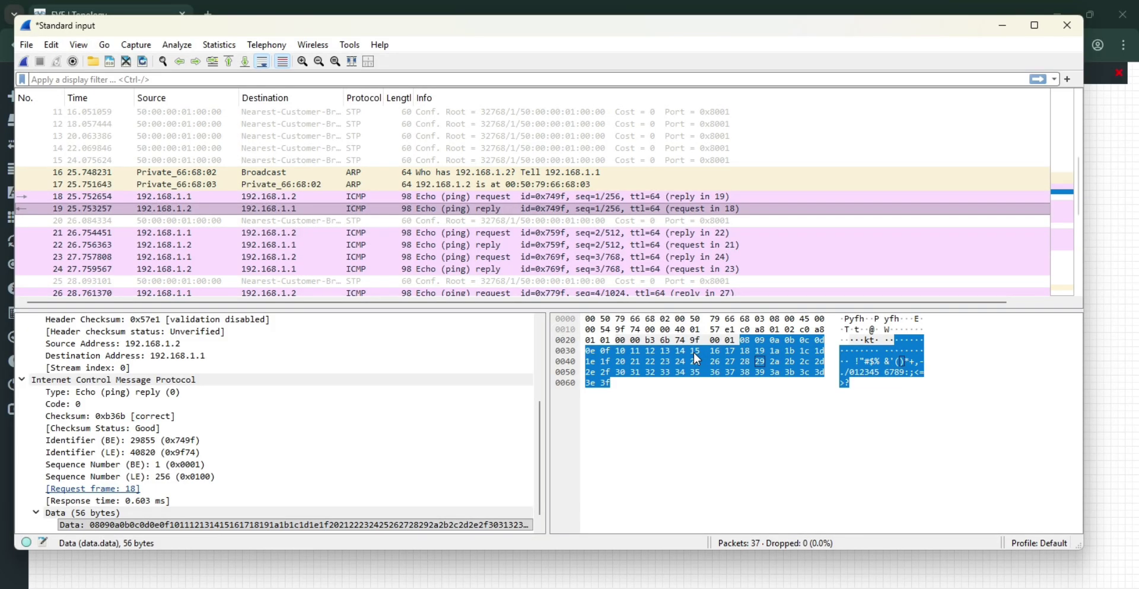
left_click(1009, 28)
Search the web for "binary to decimal converter" in the browser's empty tab.
left_click(208, 15)
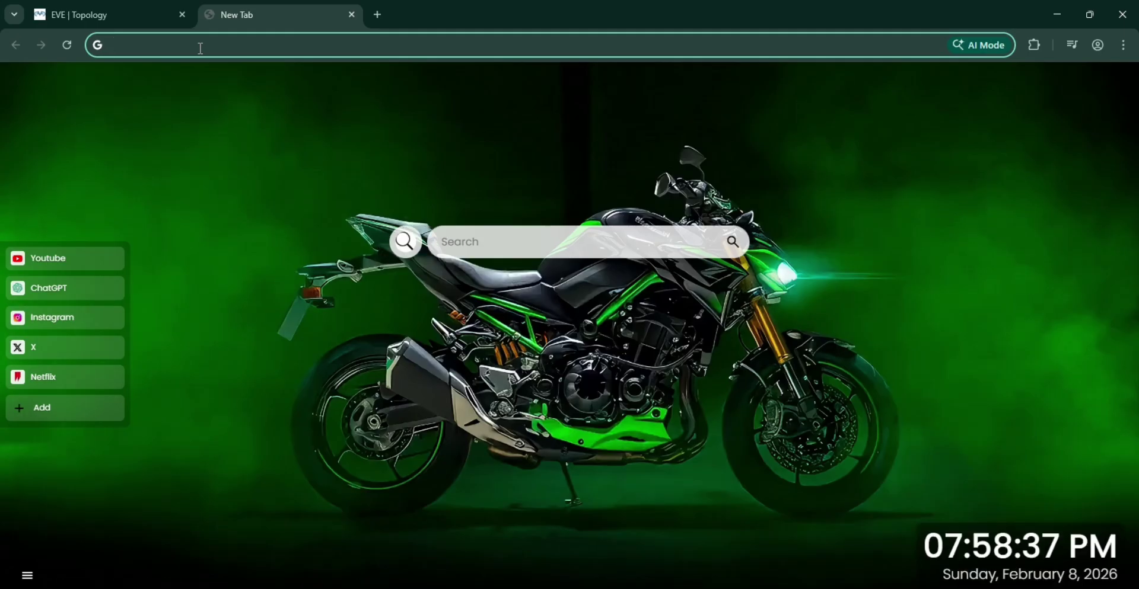
left_click(201, 47)
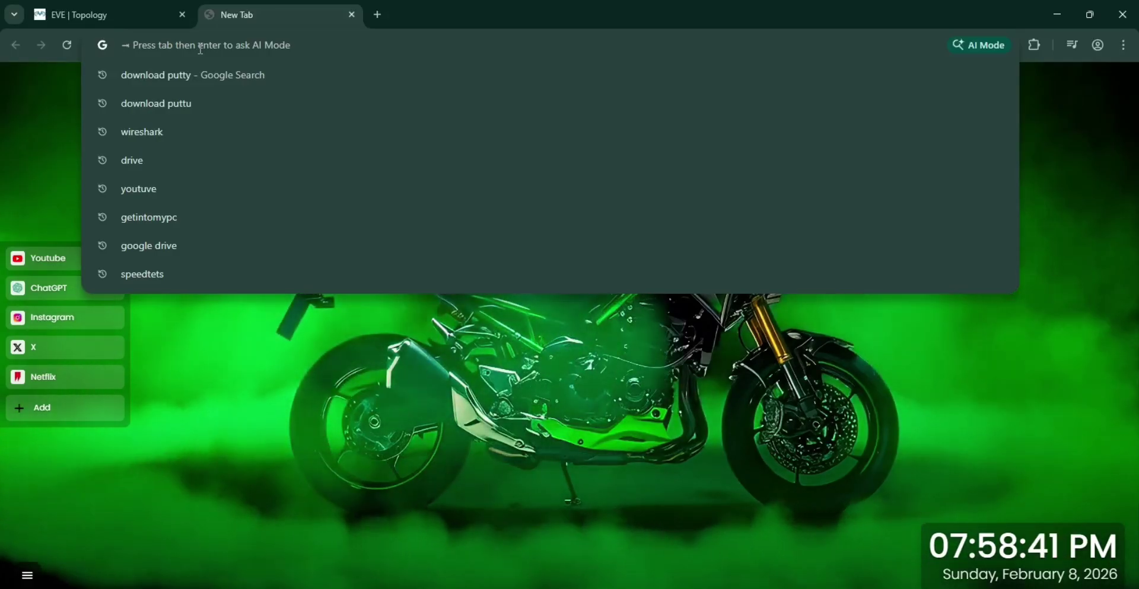
type("bi")
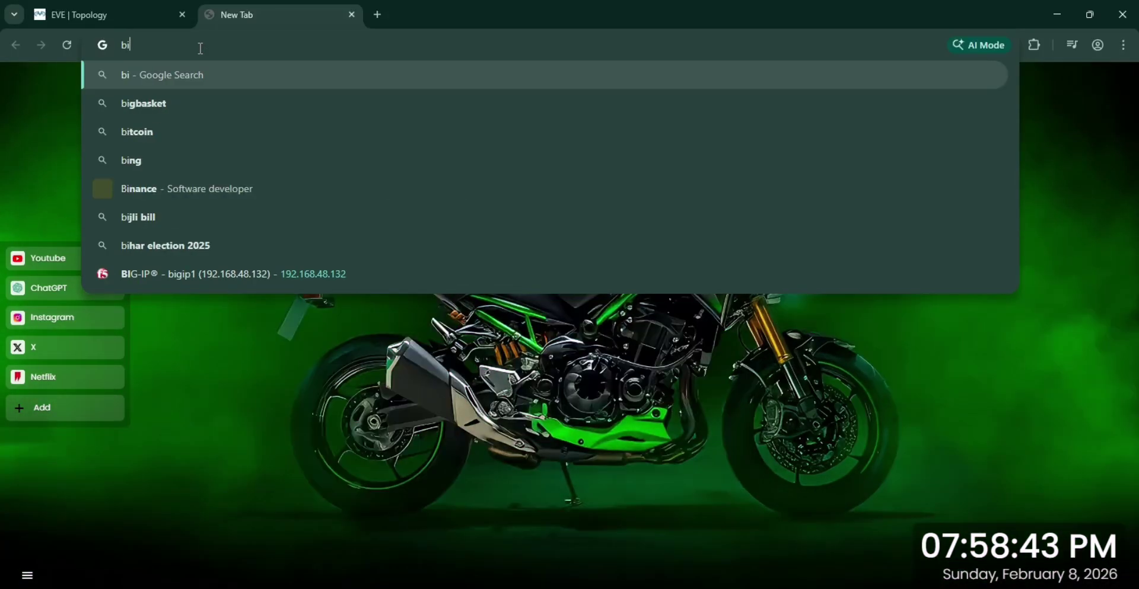
type("nary to deci")
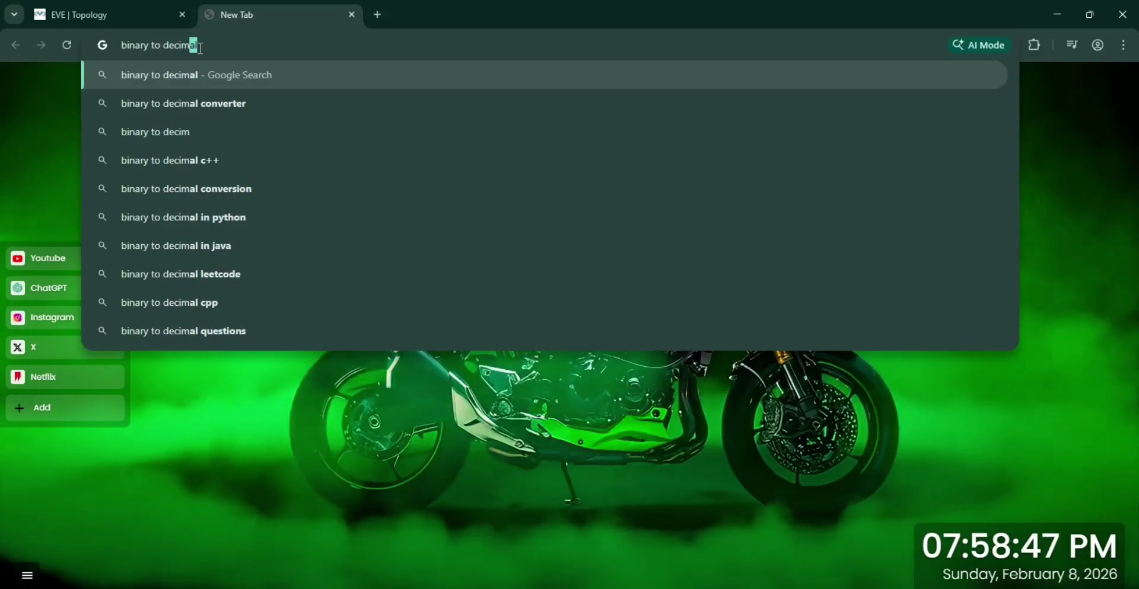
type("mal")
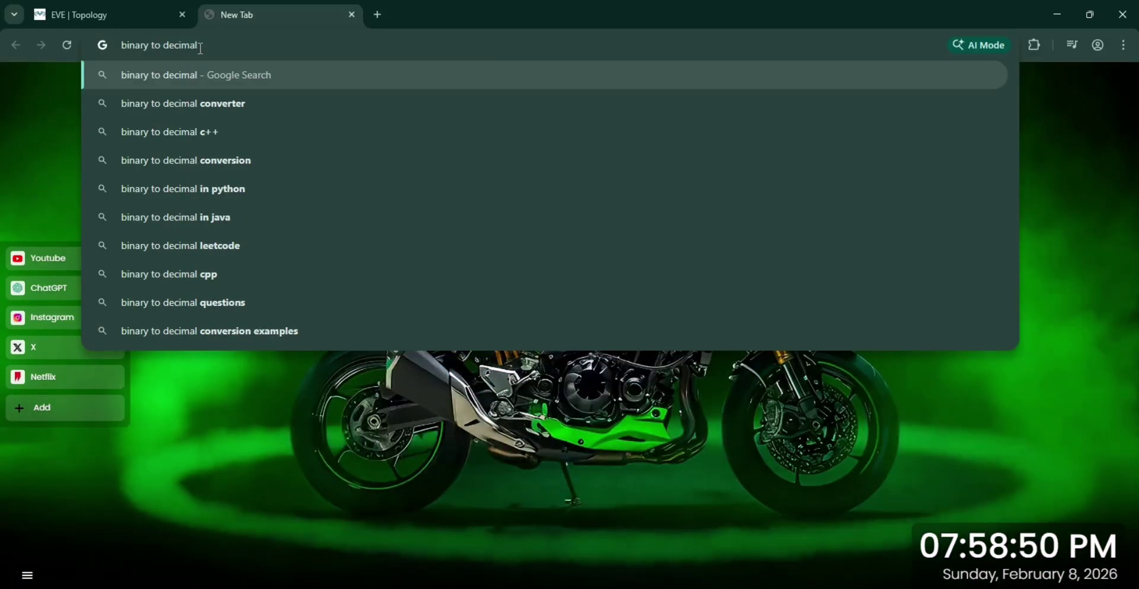
key("Down")
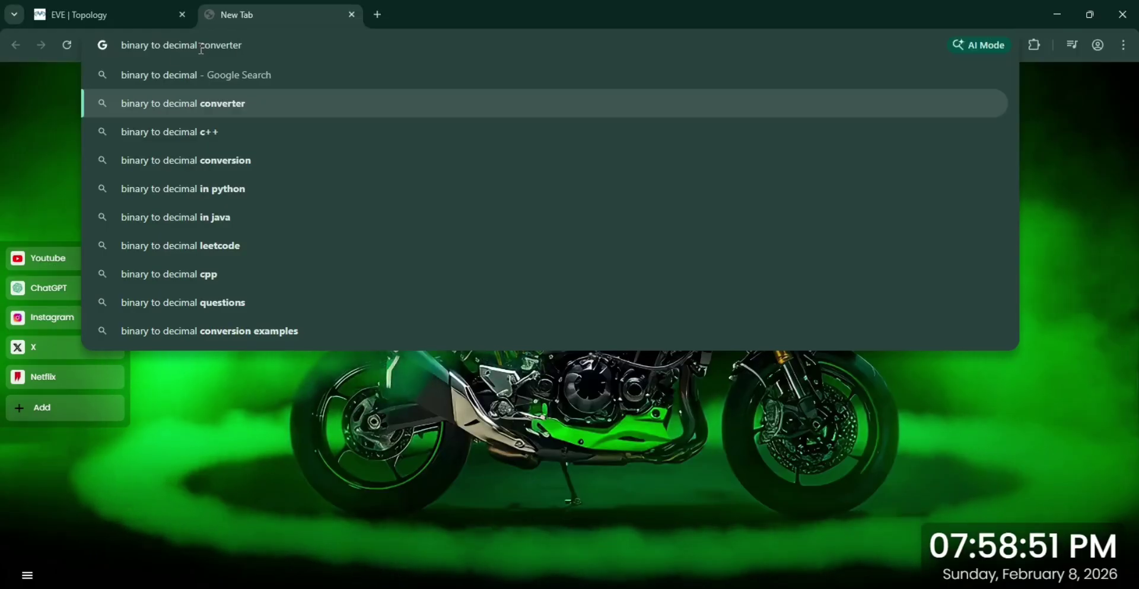
left_click(130, 105)
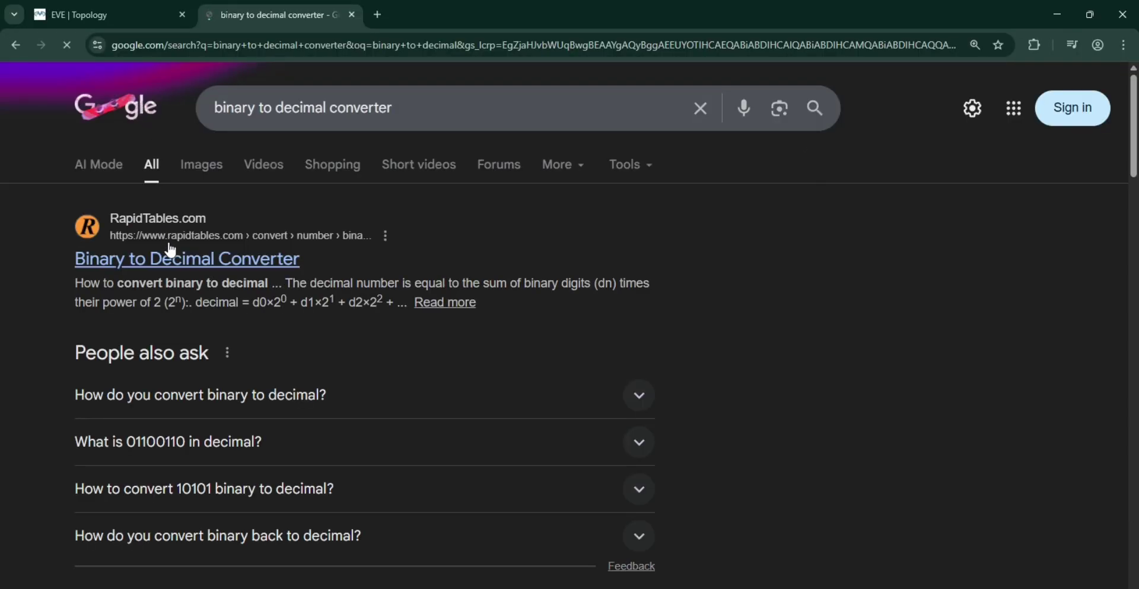
Look through the search results and open the RapidTables Binary to Decimal Converter.
scroll(178, 261, "down", 10)
scroll(188, 264, "down", 10)
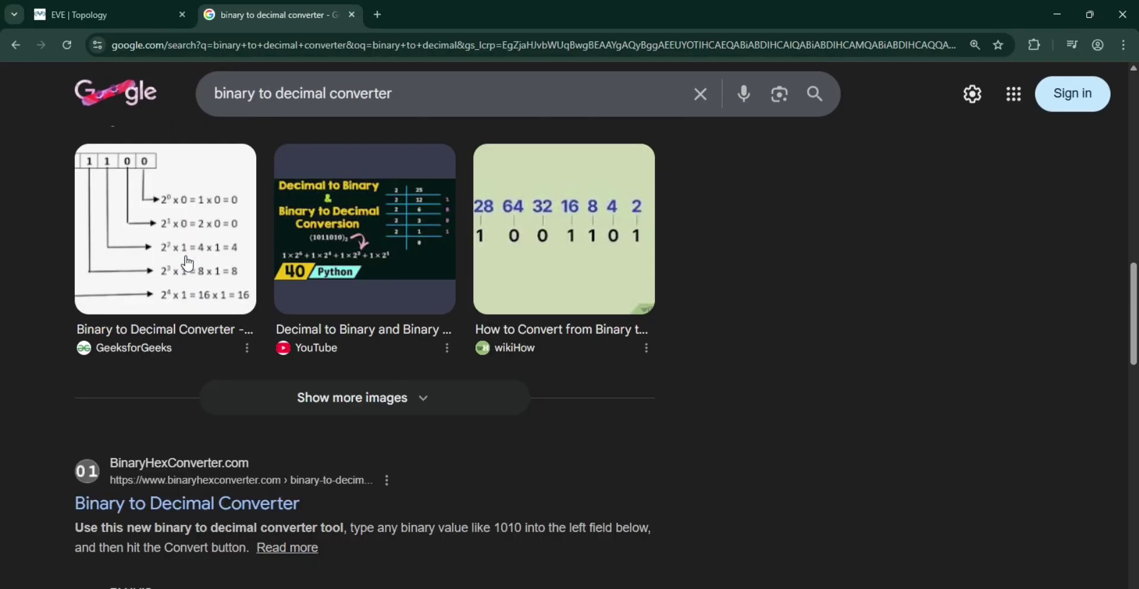
scroll(188, 265, "up", 13)
scroll(188, 264, "up", 5)
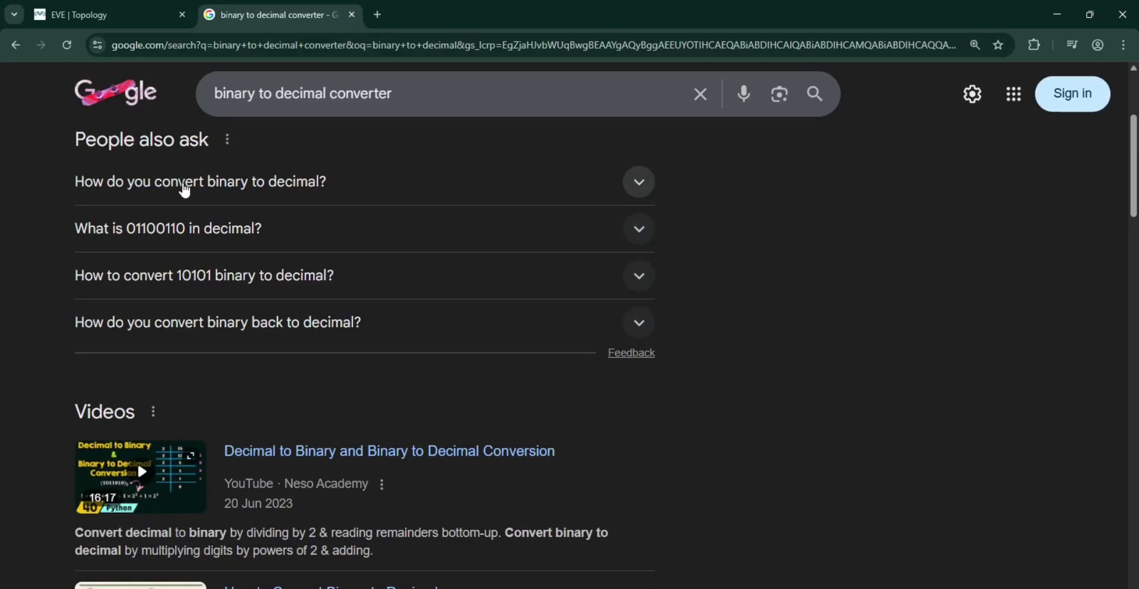
left_click(253, 258)
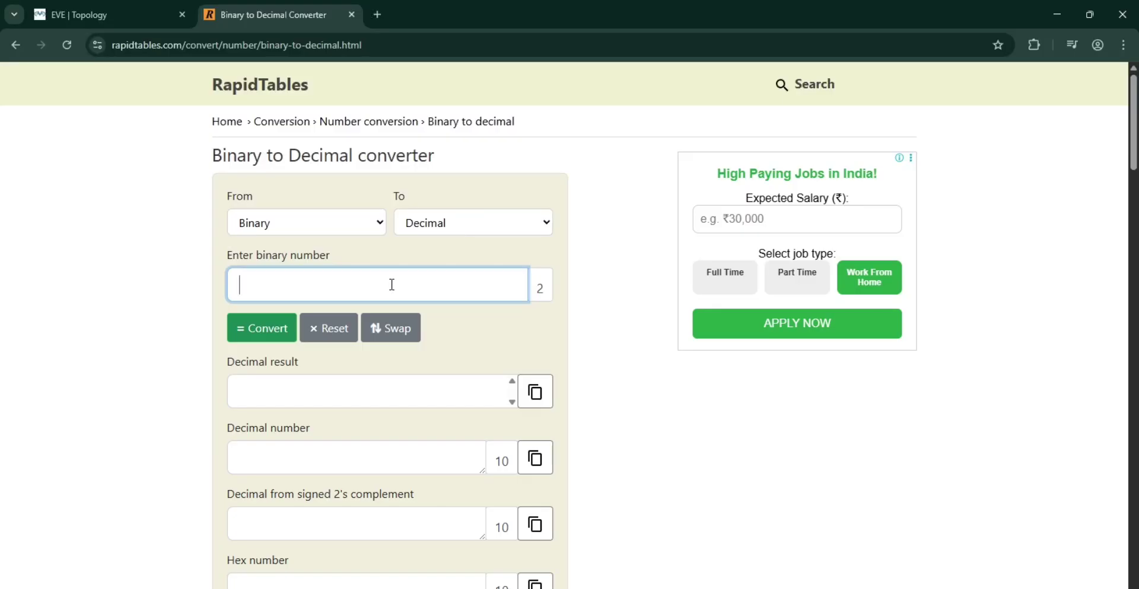
Try to convert 192.168.1.1 with the binary to decimal converter.
type("192")
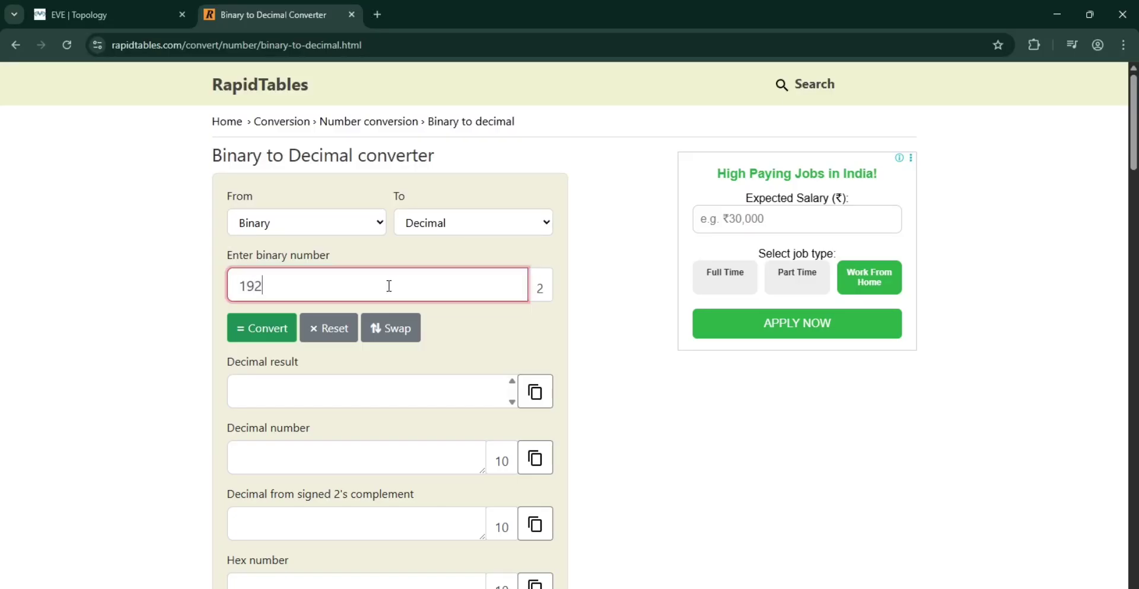
type(".168.1.1")
left_click(263, 328)
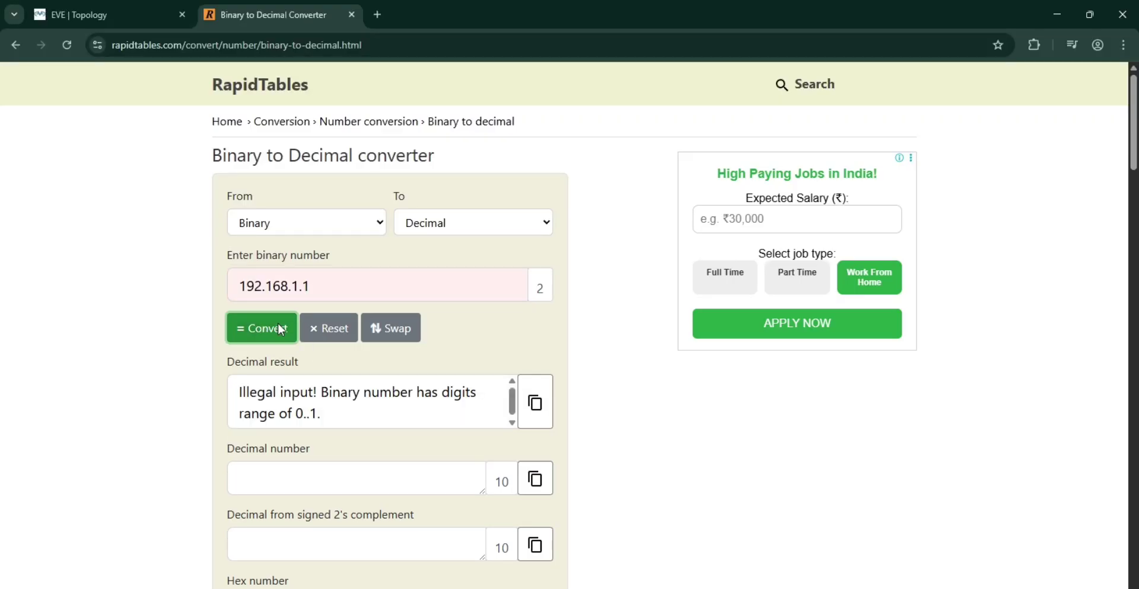
Convert the binary number 1 to decimal and examine the calculation steps and the conversion table.
left_click_drag(330, 288, 238, 289)
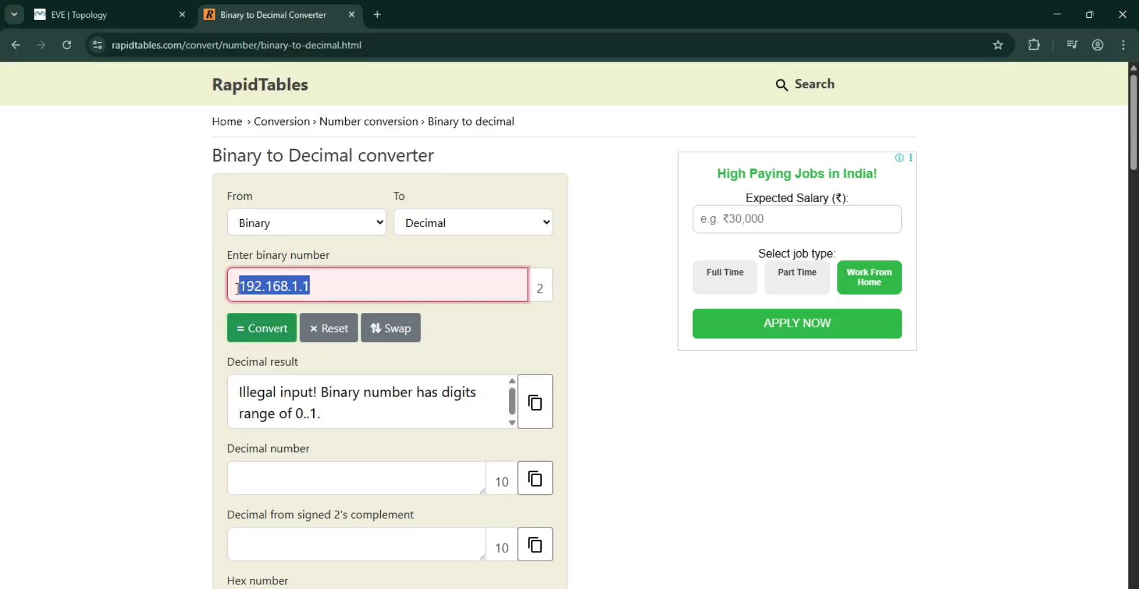
type("1")
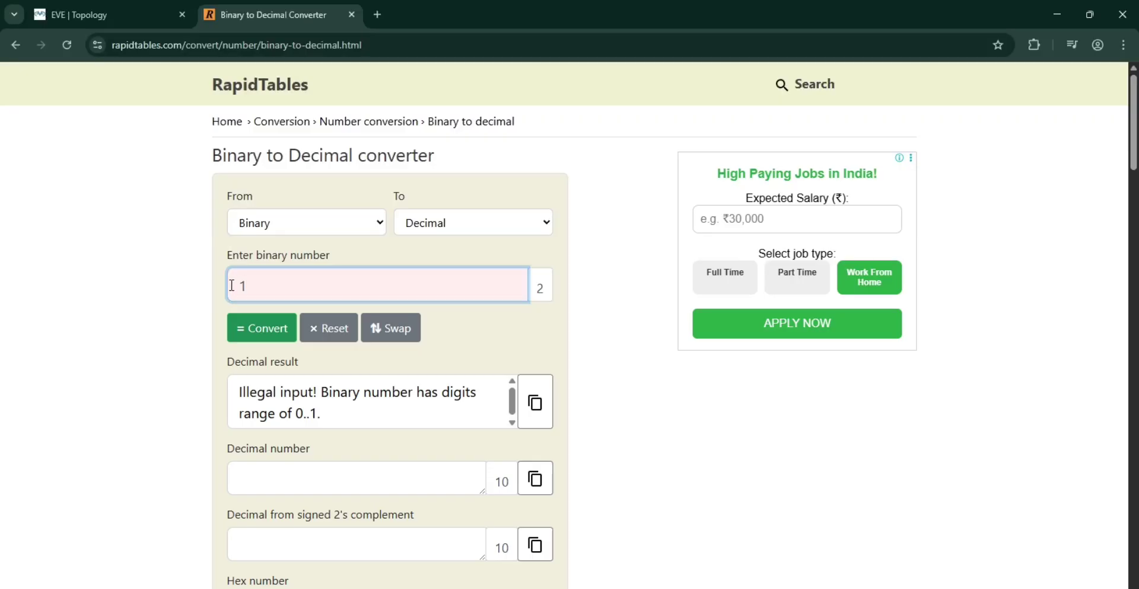
left_click(251, 334)
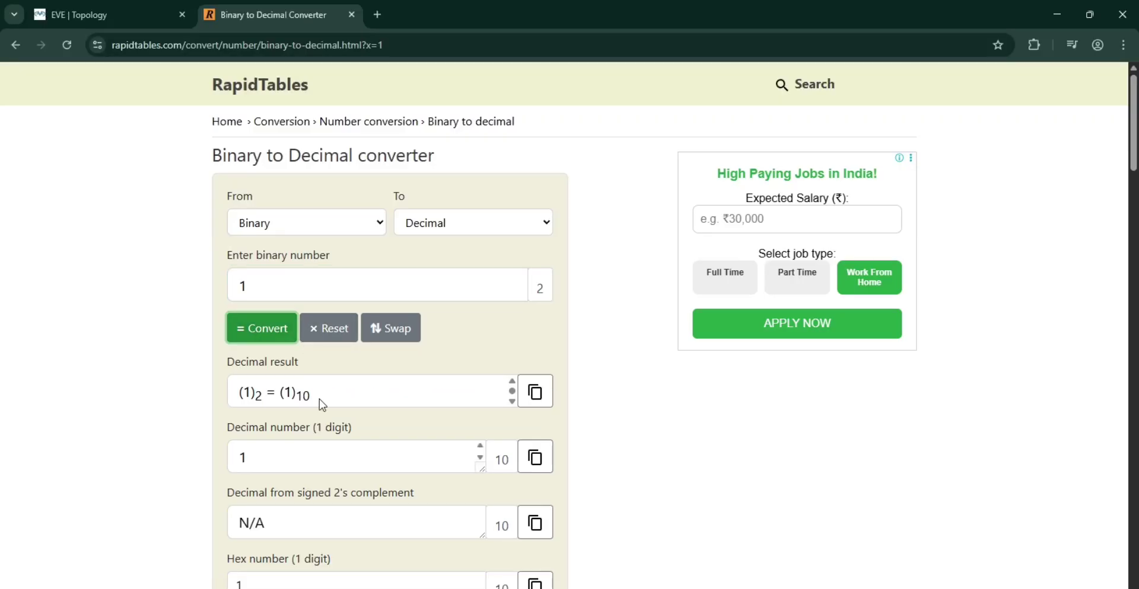
scroll(472, 471, "down", 20)
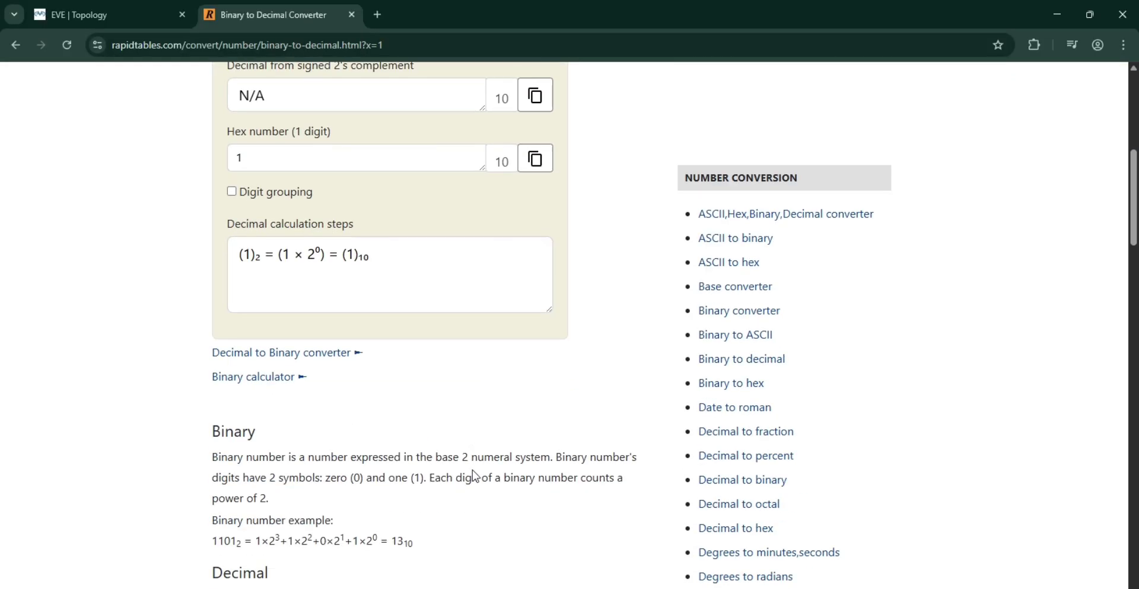
scroll(471, 469, "down", 5)
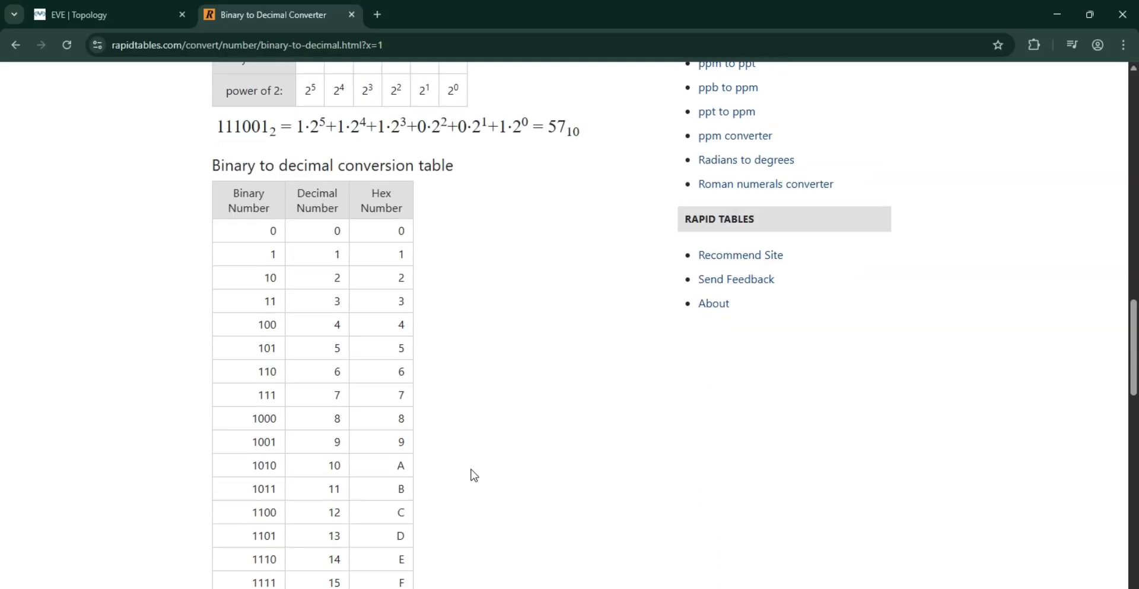
scroll(460, 436, "up", 14)
Search the web for "subnet covert" and open the IP Subnet Calculator on Calculator.net.
left_click(162, 45)
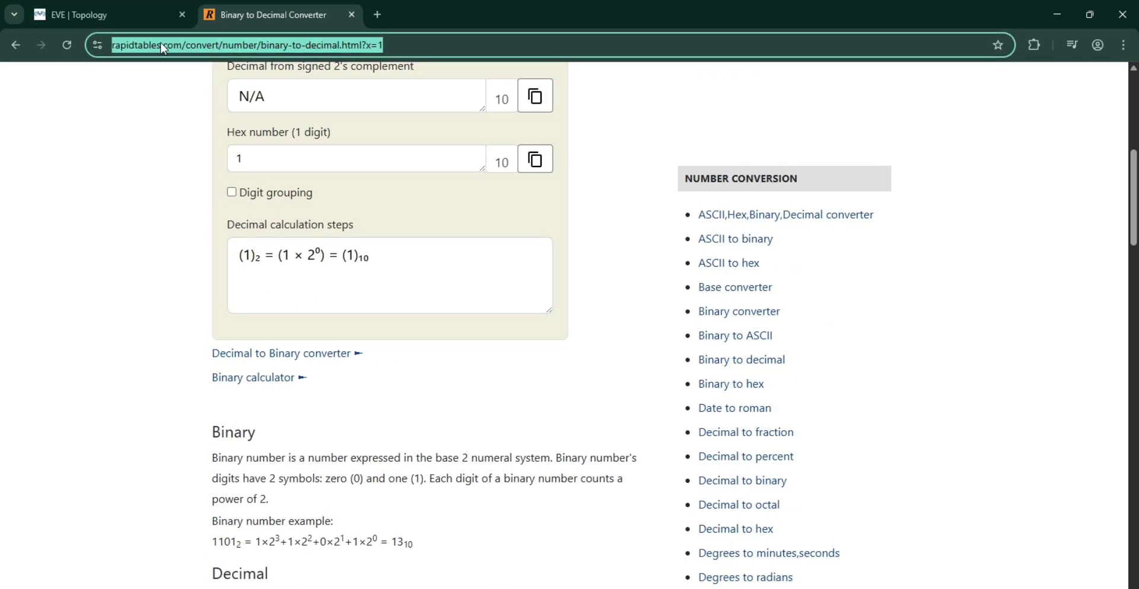
type("sub")
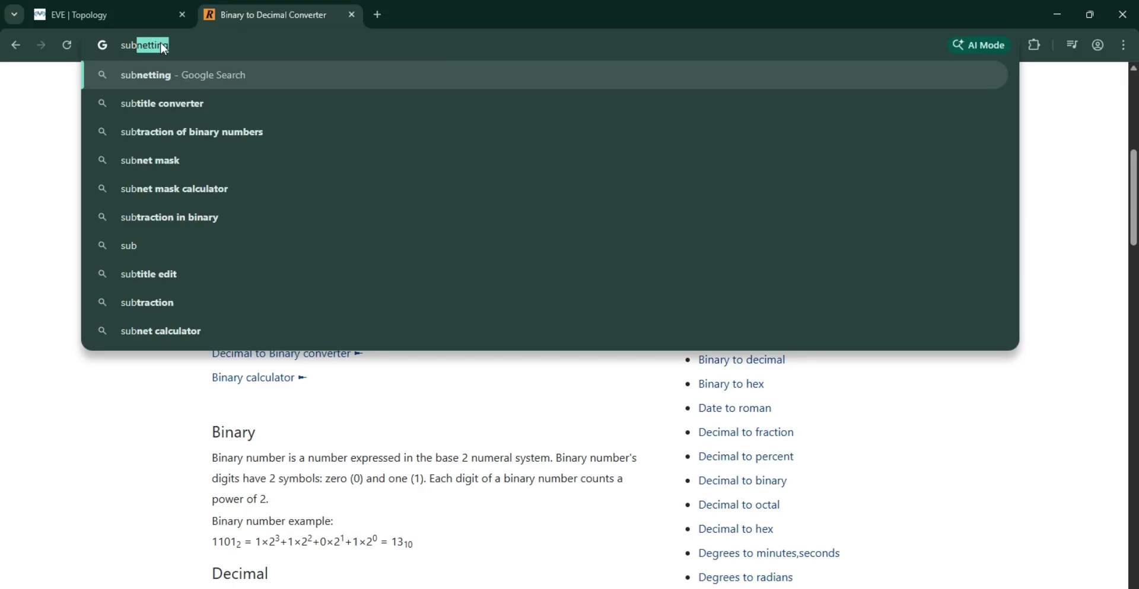
type("net")
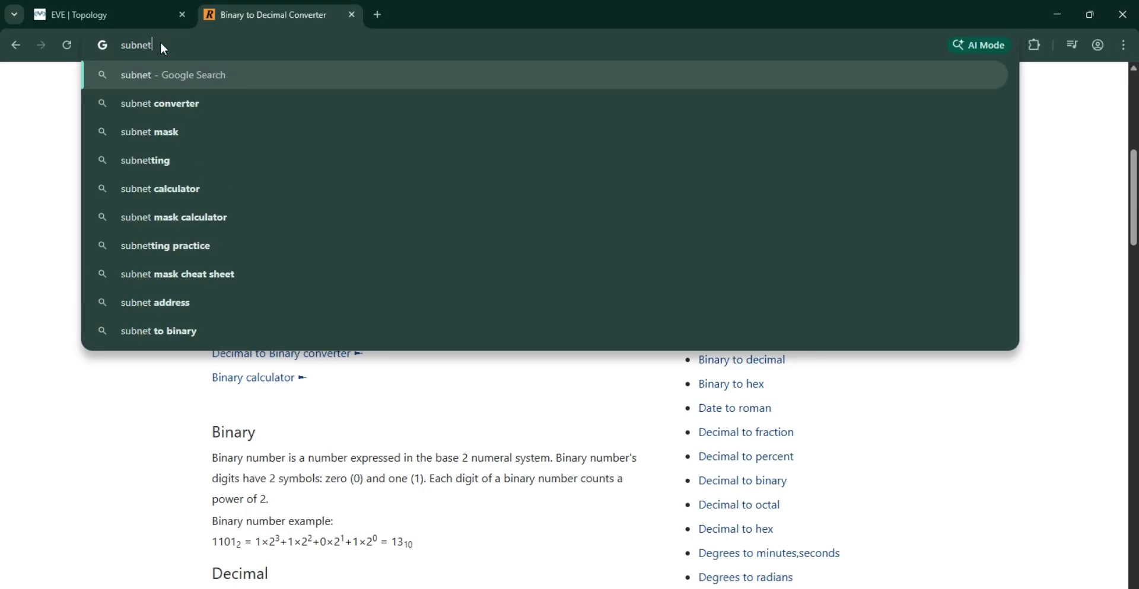
type(" cove")
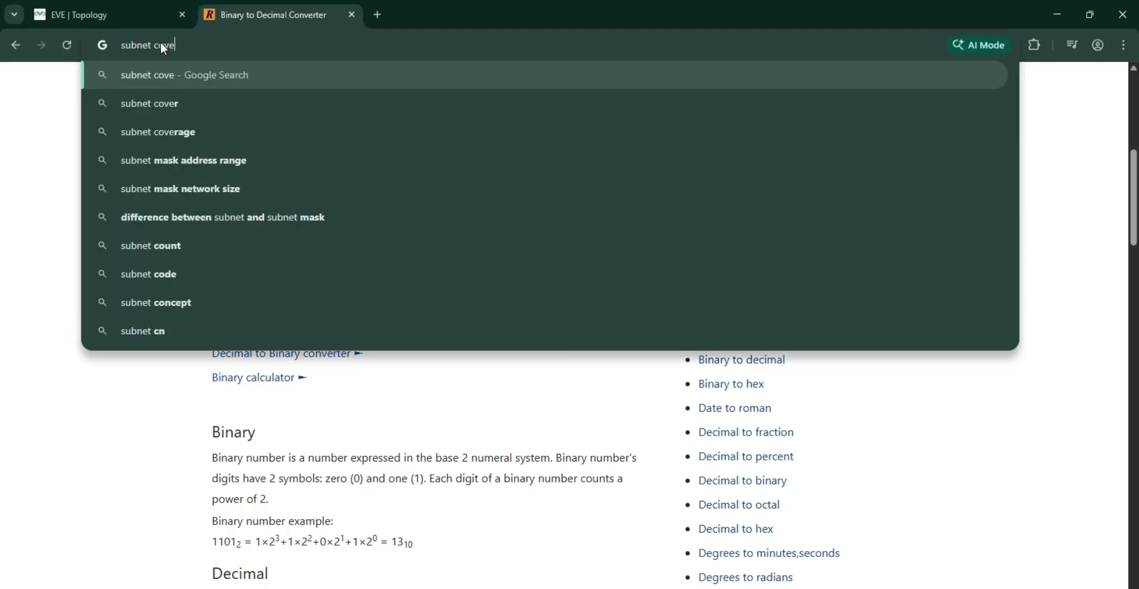
type("rt")
key("Return")
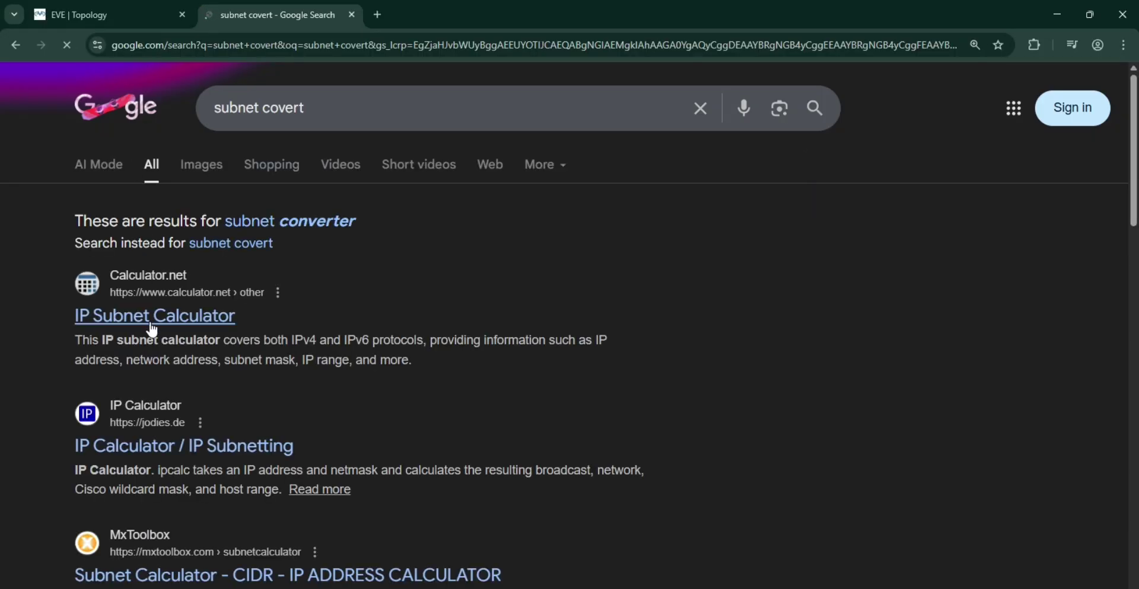
left_click(153, 318)
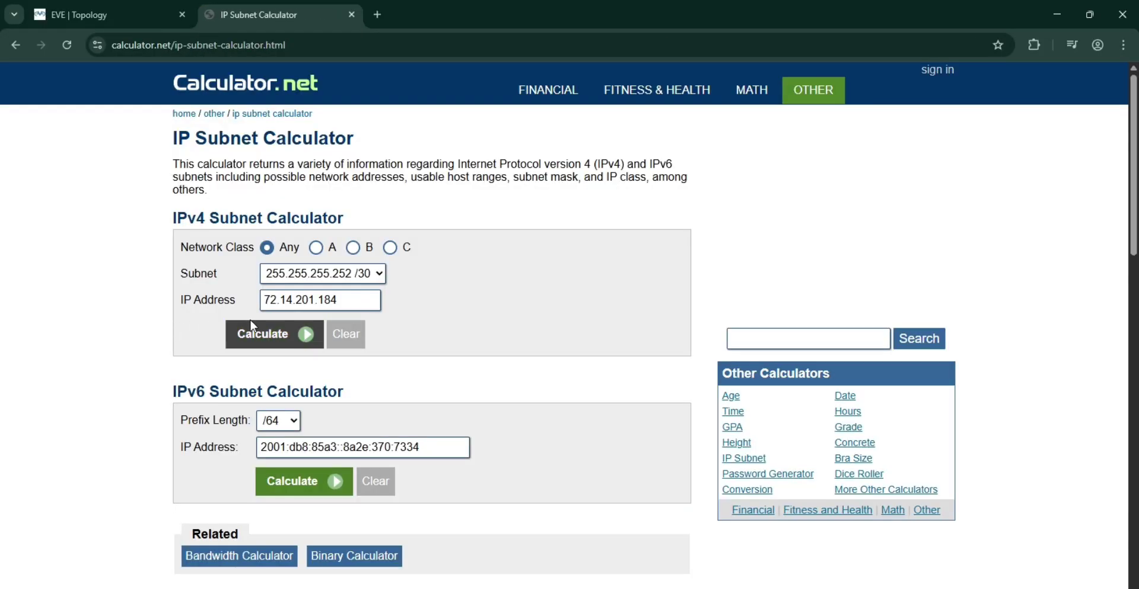
Calculate the IPv4 subnet details for the IP address 192.168.1.1.
left_click_drag(339, 300, 243, 302)
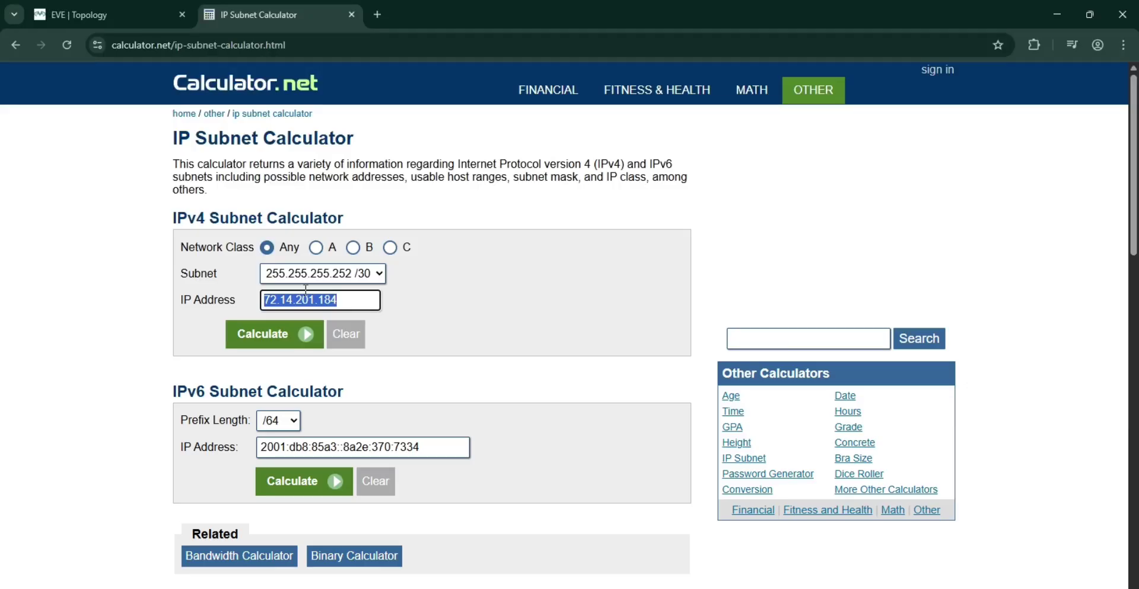
type("192.168.1.1")
left_click(277, 335)
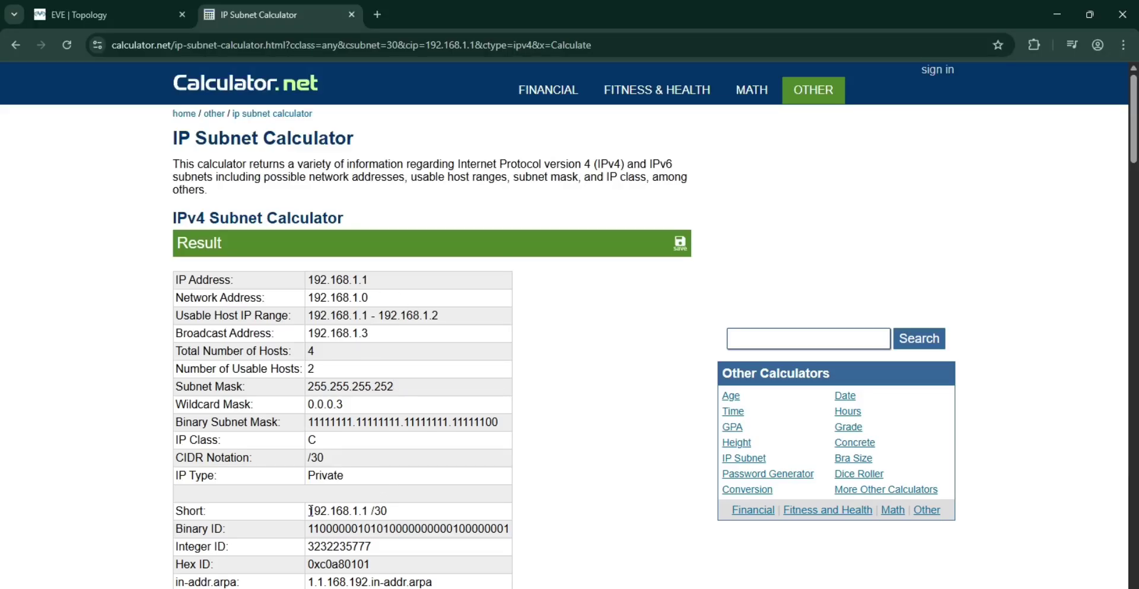
Highlight the short IP address and compare its last octet with the final eight bits of the Binary ID.
left_click_drag(310, 511, 369, 513)
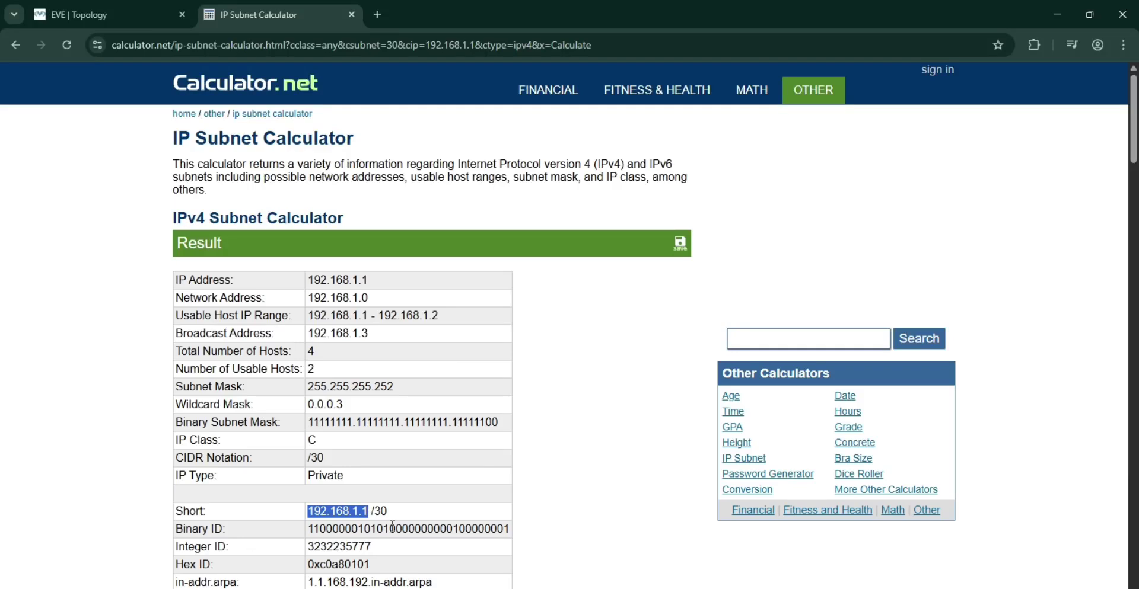
left_click(457, 529)
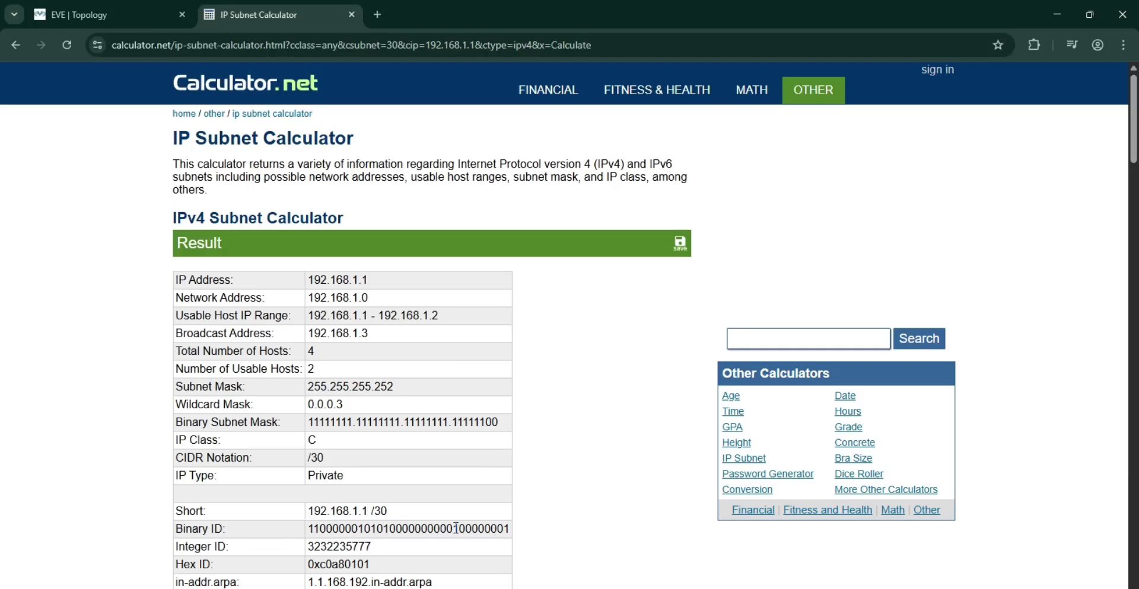
left_click_drag(461, 528, 509, 529)
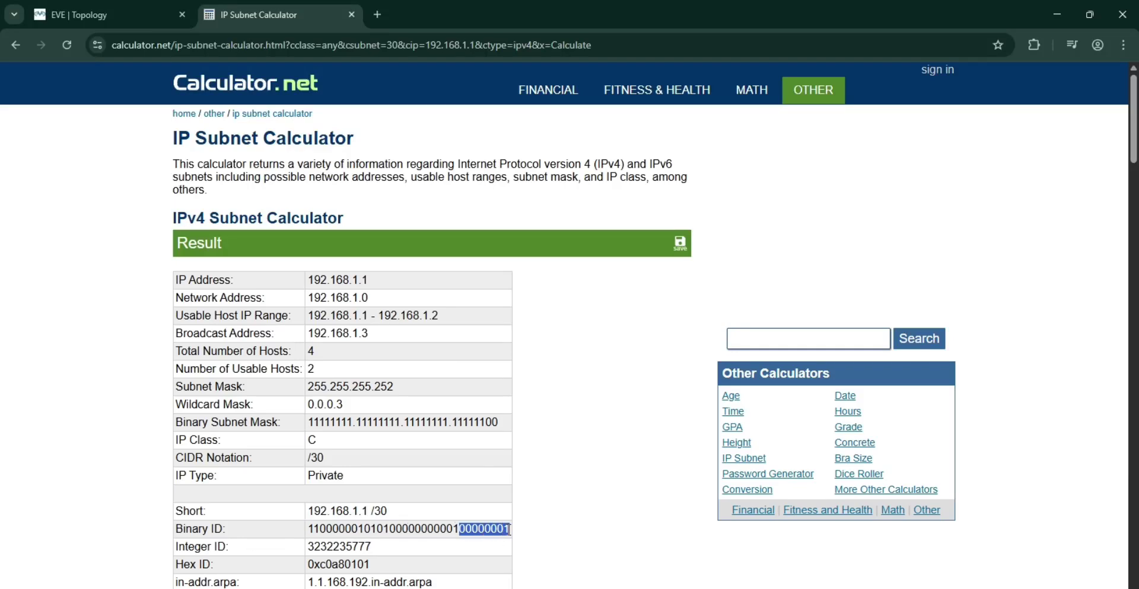
double_click(366, 510)
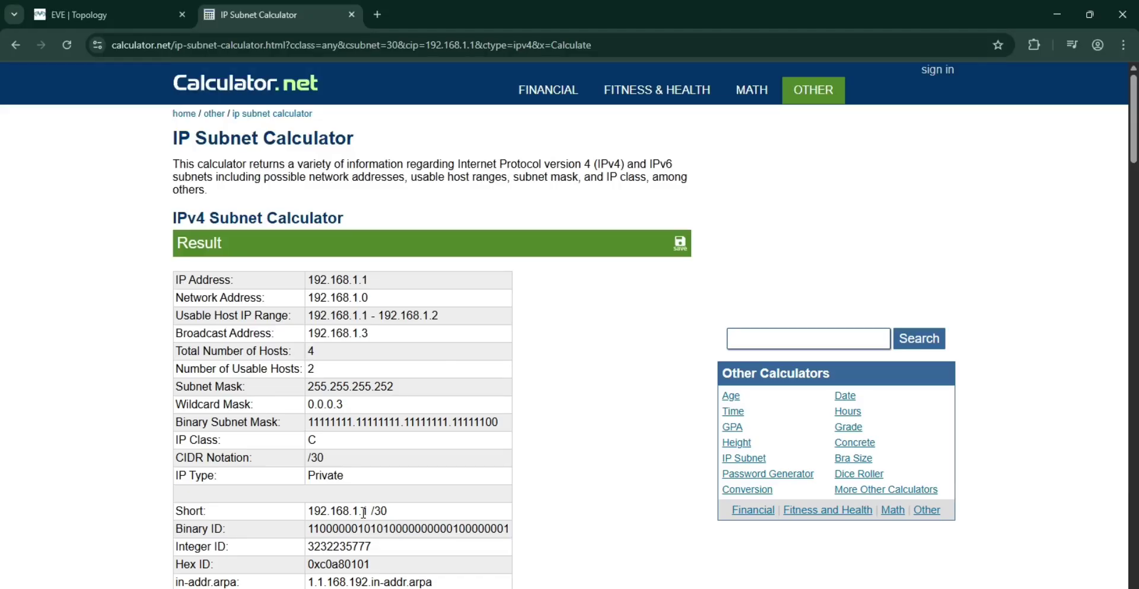
left_click(462, 528)
left_click_drag(508, 529, 461, 529)
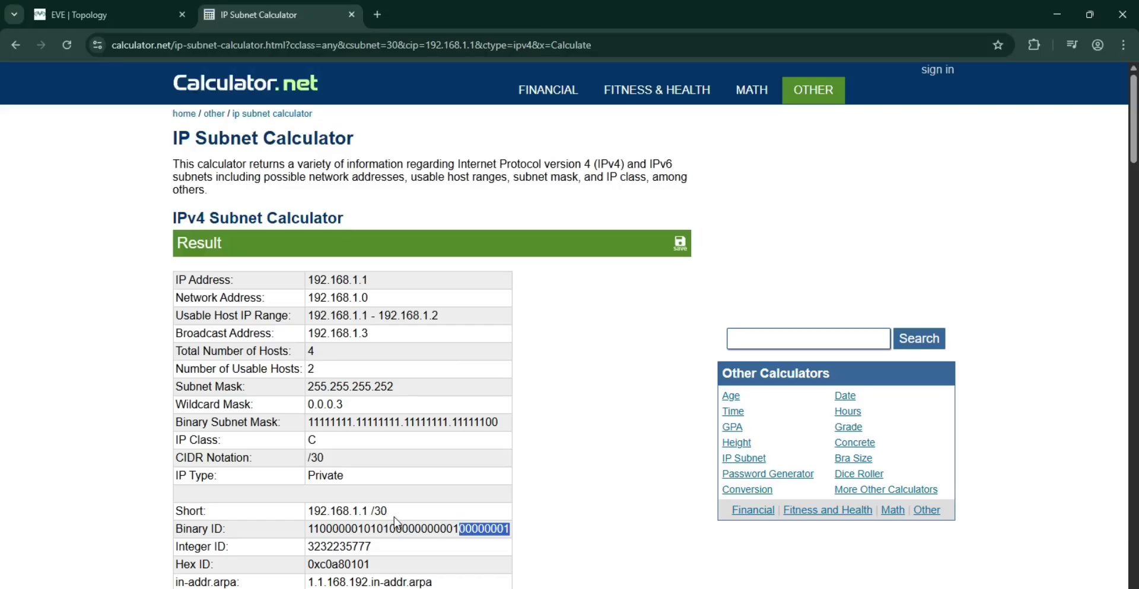
left_click_drag(362, 511, 371, 511)
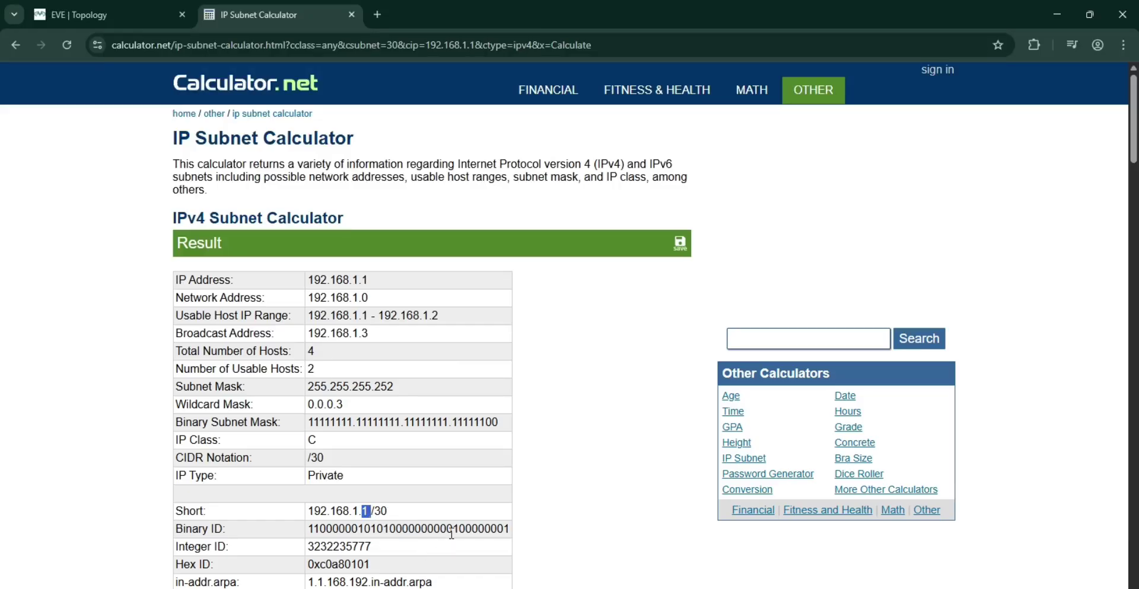
left_click_drag(459, 529, 364, 512)
Compare the address's first two octets with their bits in the Binary ID and return to the EVE topology.
left_click_drag(400, 529, 352, 529)
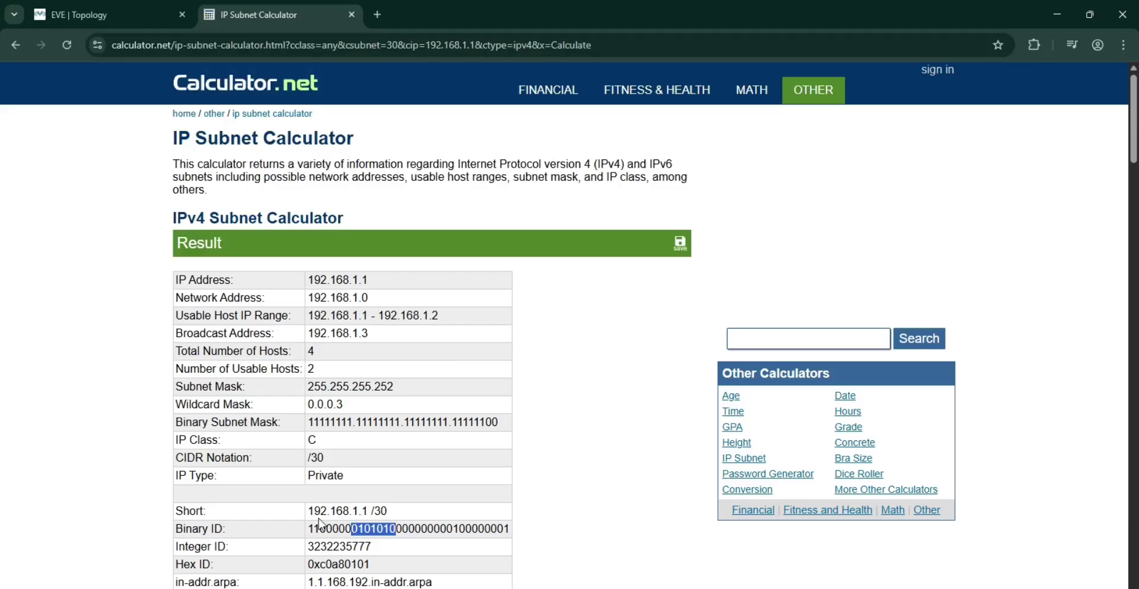
double_click(313, 511)
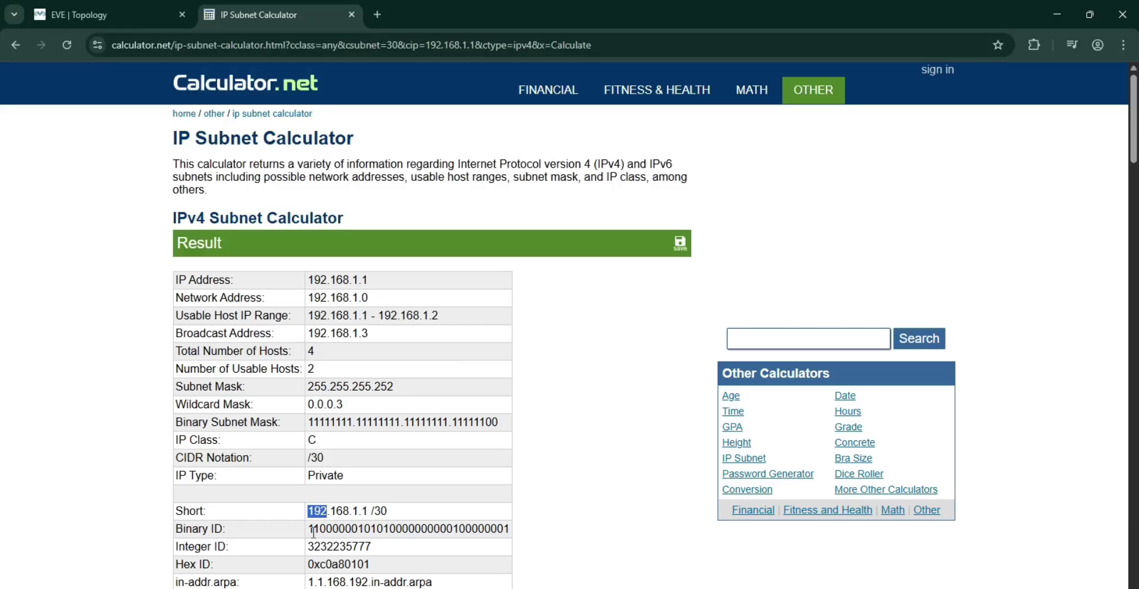
left_click_drag(309, 529, 319, 529)
left_click(116, 9)
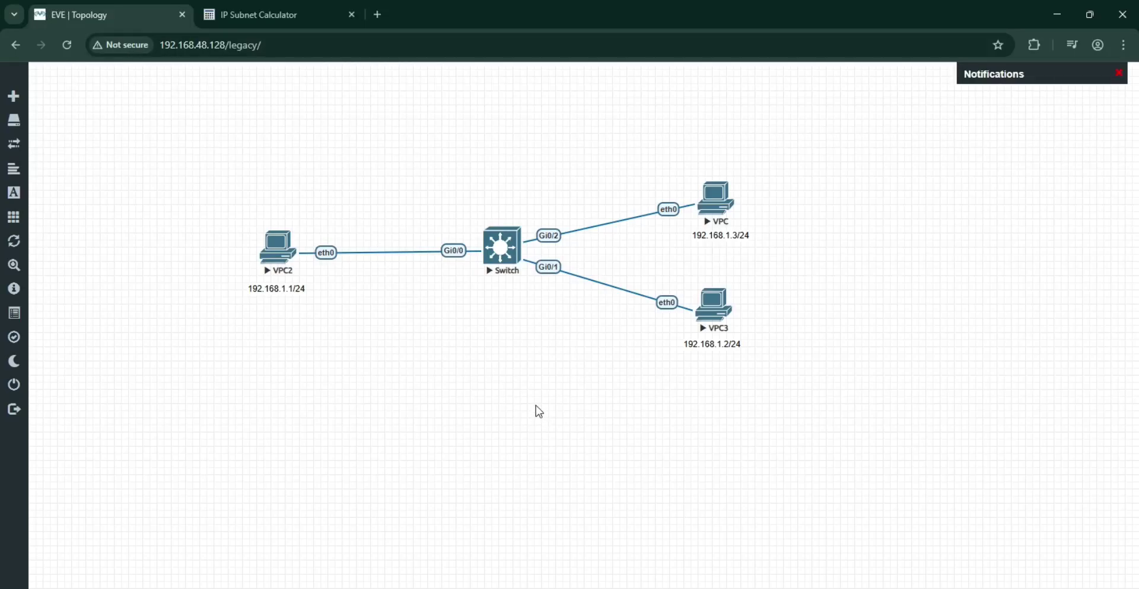
Open the Switch node's console, move it clear of the topology, and enter privileged mode with "en".
left_click(503, 258)
left_click(569, 154)
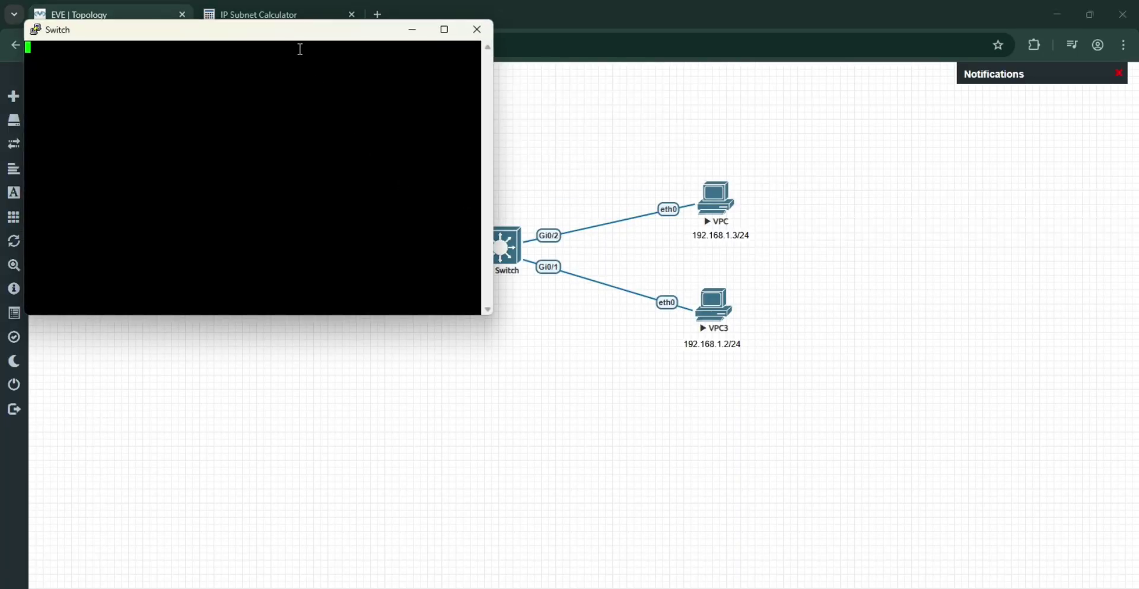
left_click_drag(287, 27, 653, 328)
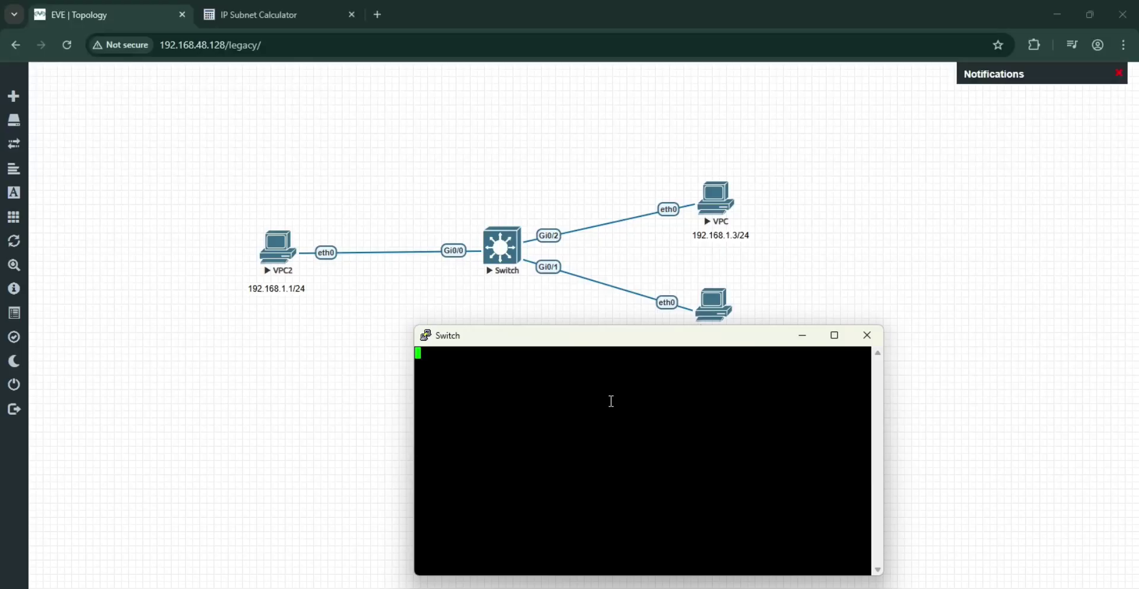
key("Return")
key("Return")
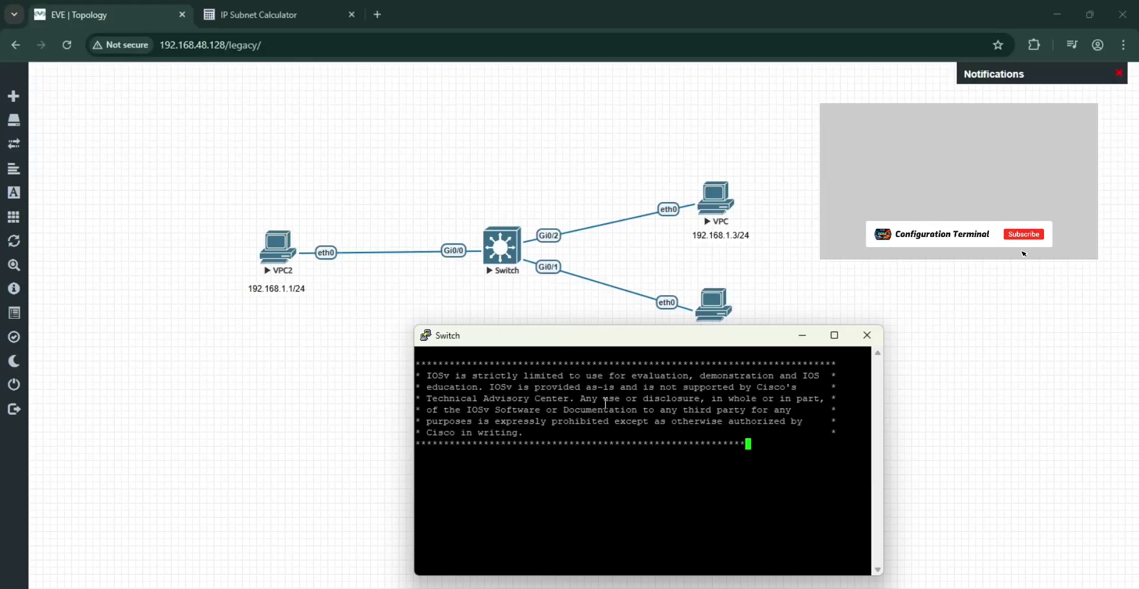
key("Return")
key("Return")
type("en")
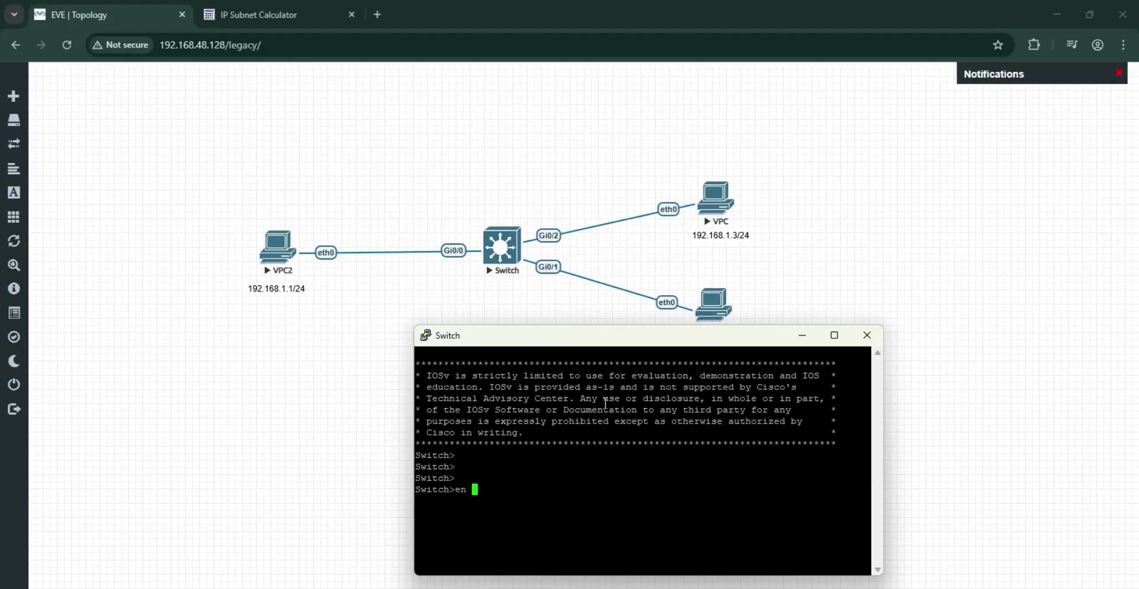
key("Return")
Run "show mac address-table" on the switch to check its MAC address table before any new ping.
type("show mac ad")
key("Tab")
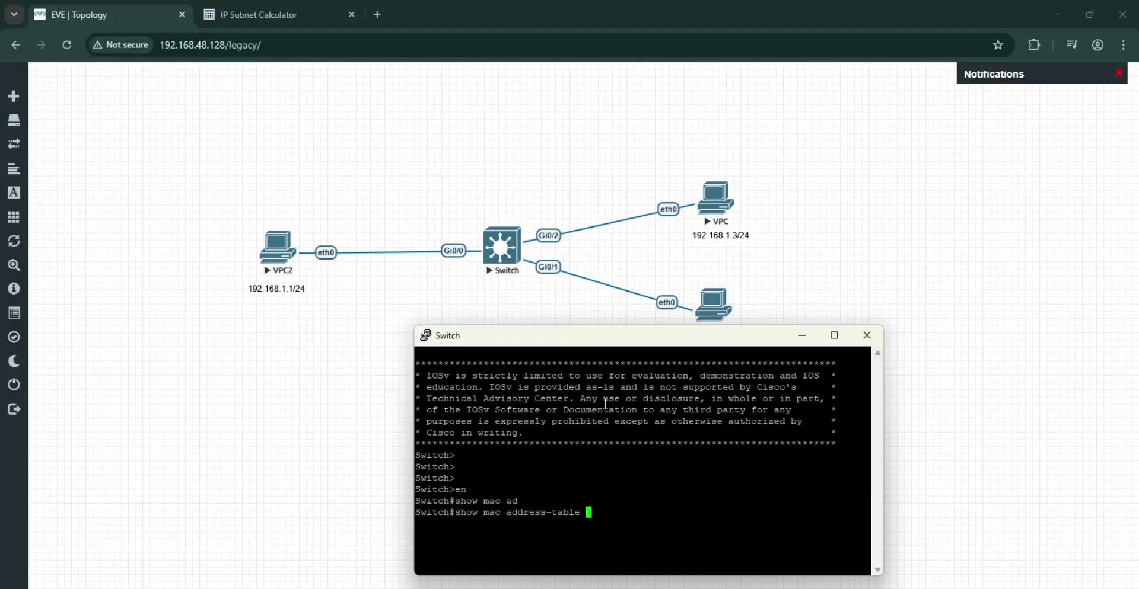
key("Return")
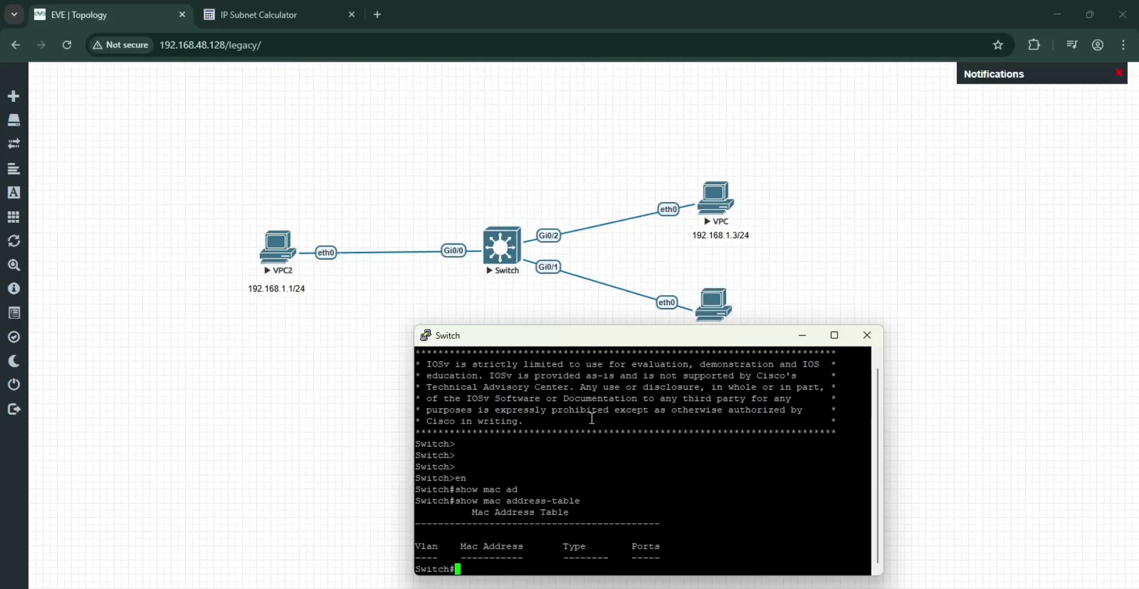
key("Return")
key("Return")
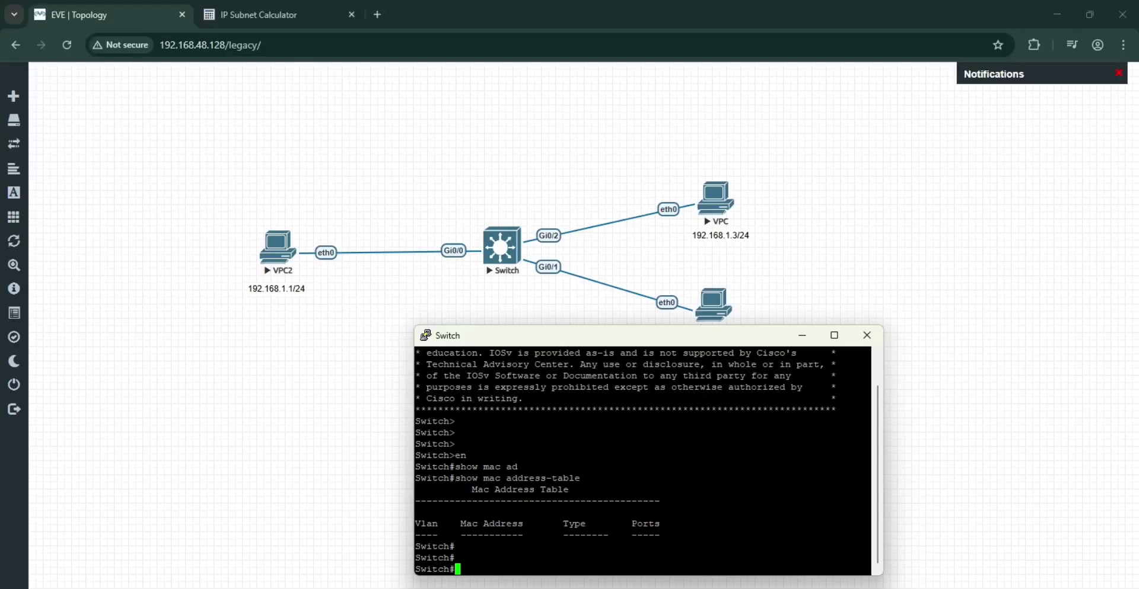
Ping 192.168.1.2 again from the VPC2 console and highlight the replies.
mouse_move(830, 535)
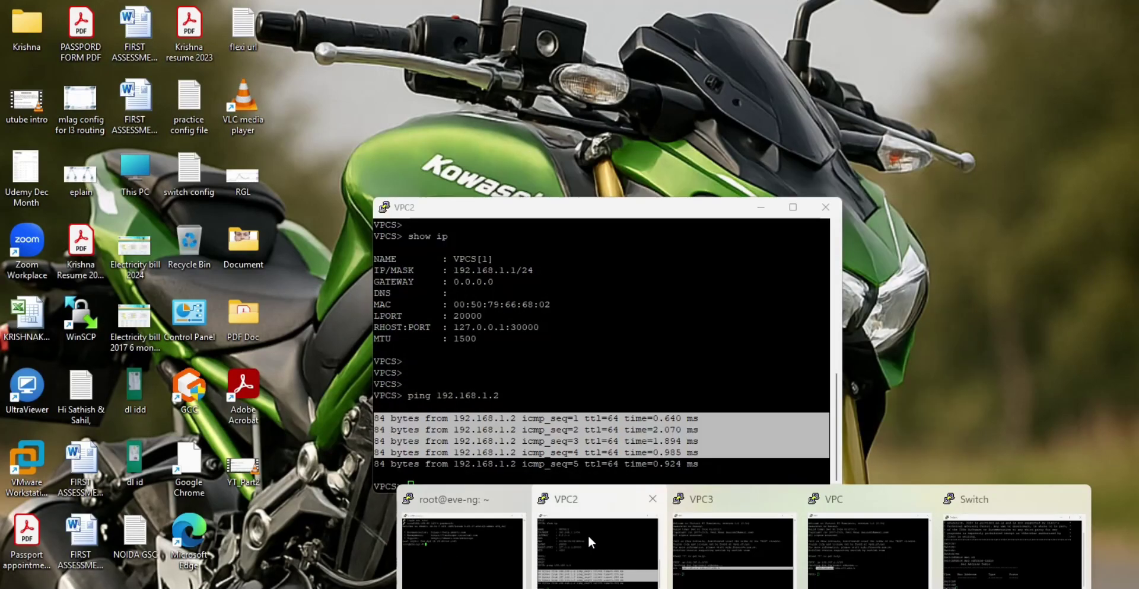
left_click(588, 535)
key("Return")
key("Return")
key("Up")
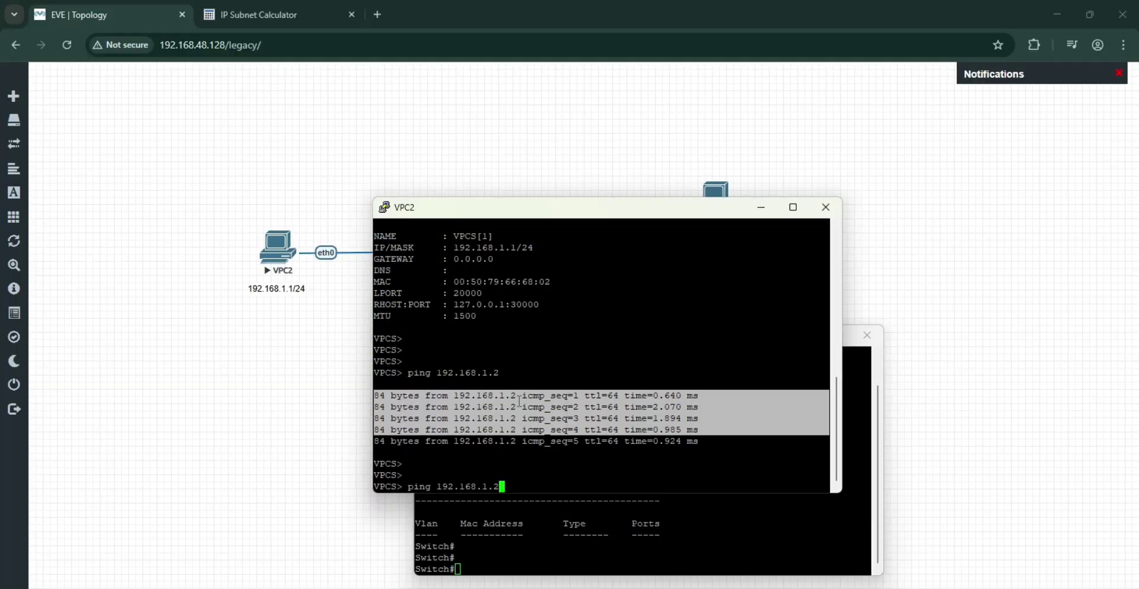
key("Return")
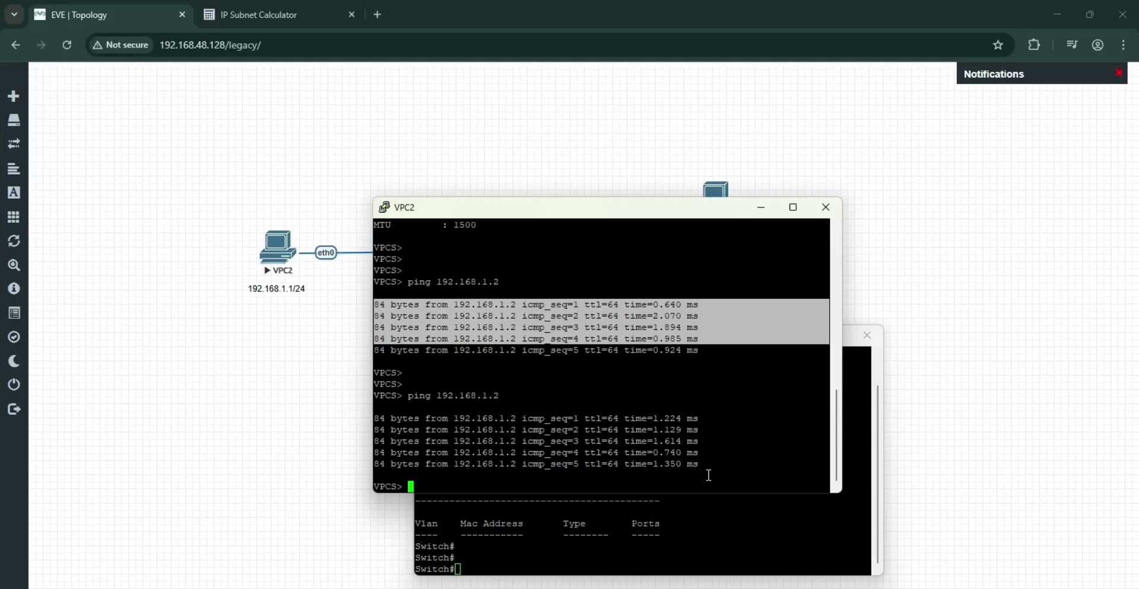
left_click_drag(707, 473, 513, 421)
Run "show mac address-table" again in the switch console and minimise the VPC2 console.
left_click(602, 526)
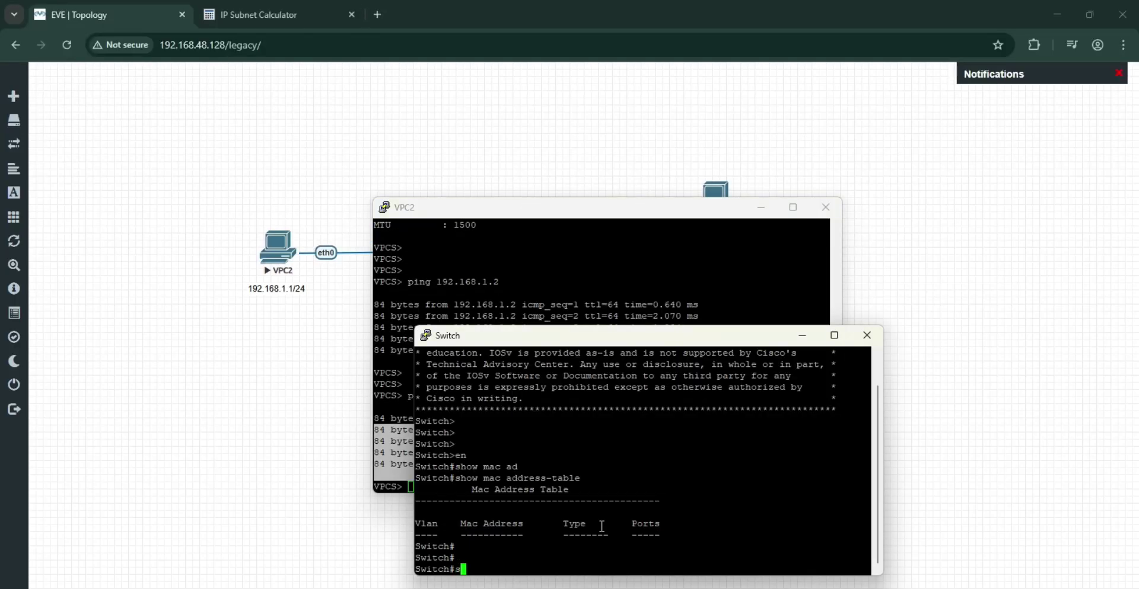
key("Up")
key("Return")
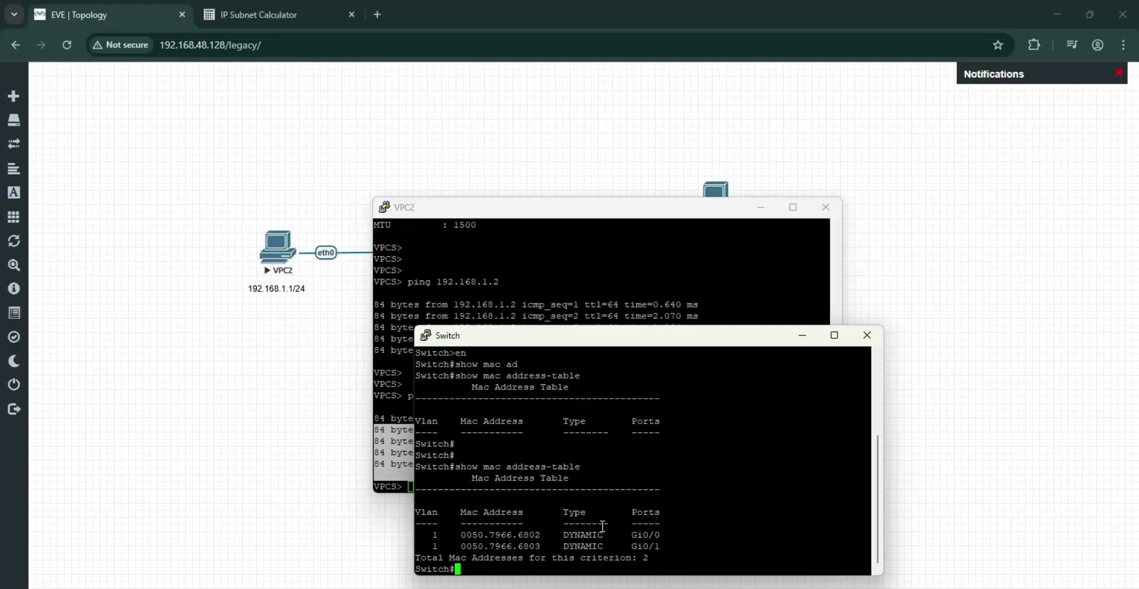
left_click(761, 207)
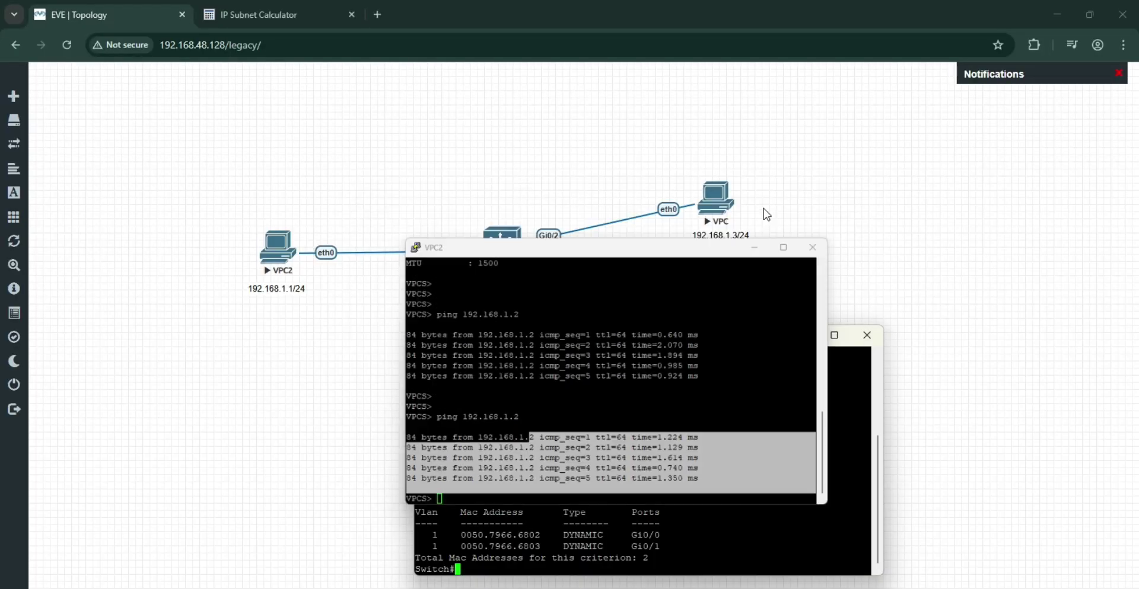
left_click_drag(663, 354, 713, 321)
scroll(670, 434, "down", 4)
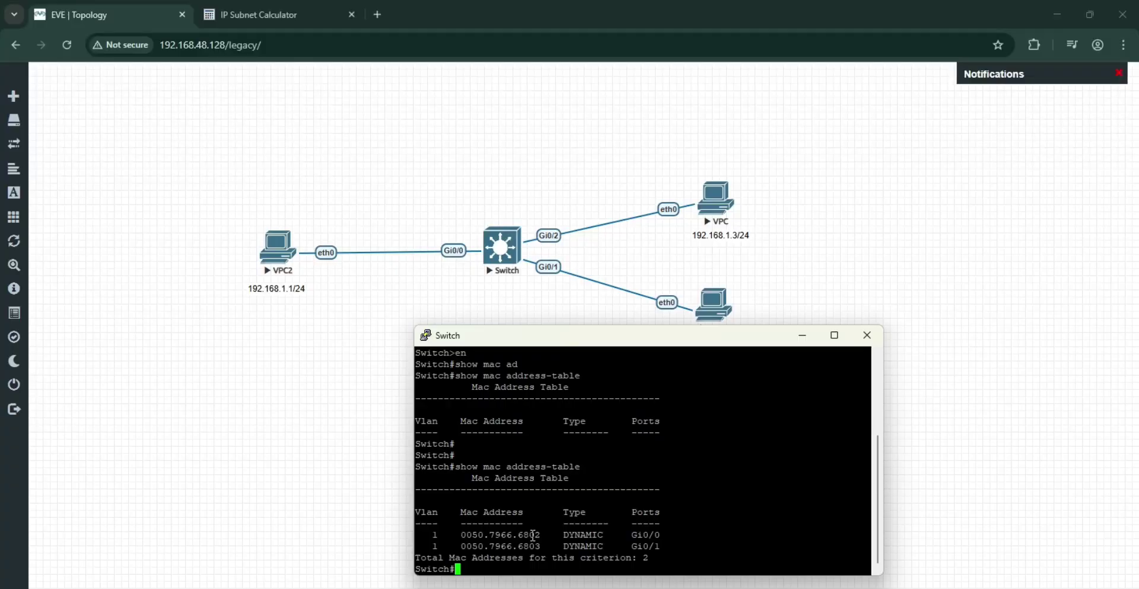
Highlight the endings of the two learned MAC addresses, compare their ports with the topology, and mark both table entries.
mouse_move(523, 536)
left_mouse_down()
mouse_move(544, 547)
mouse_move(544, 535)
left_mouse_up()
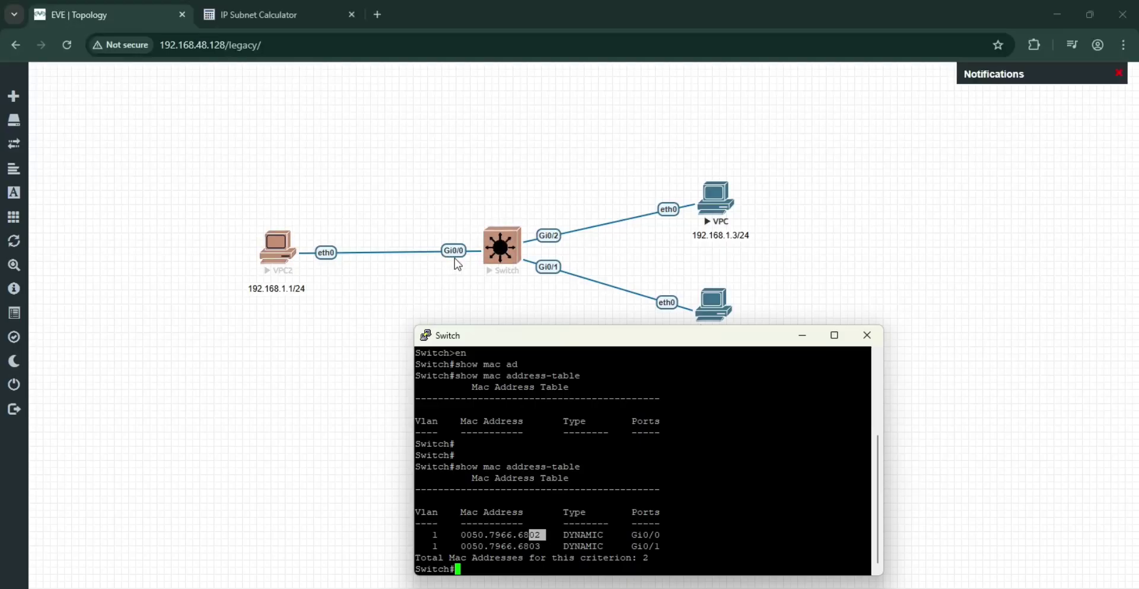
left_click_drag(529, 546, 535, 546)
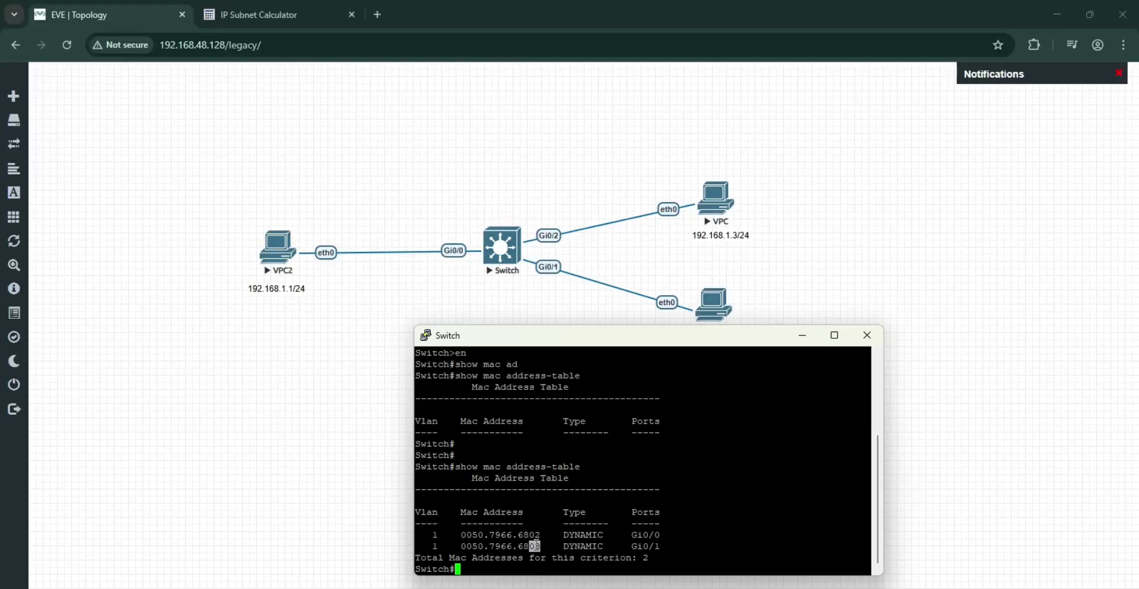
left_click_drag(676, 340, 676, 370)
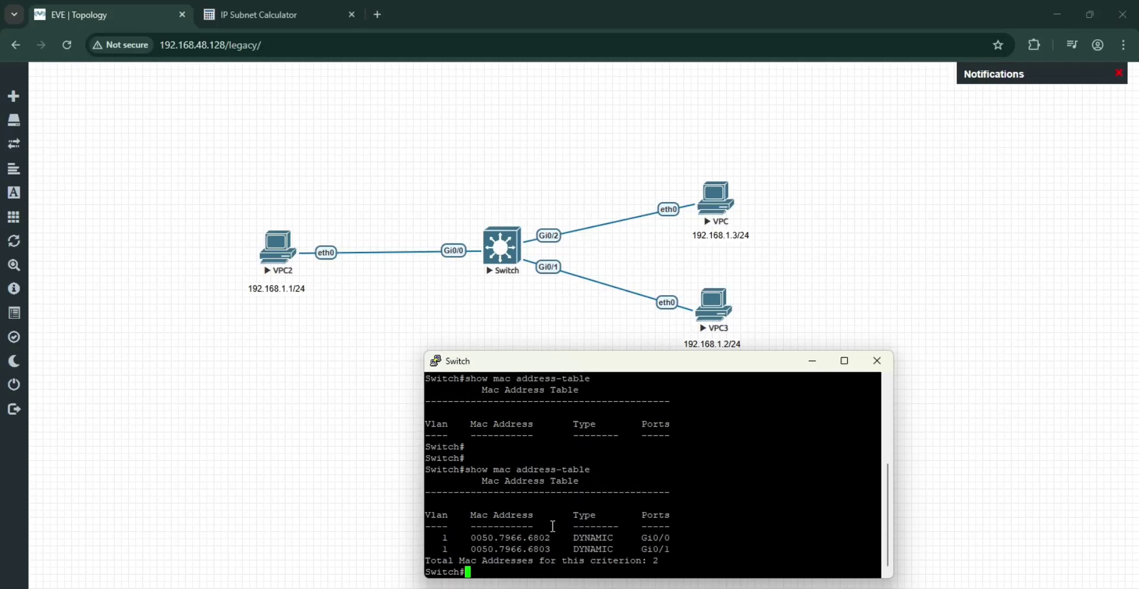
left_click_drag(460, 538, 613, 549)
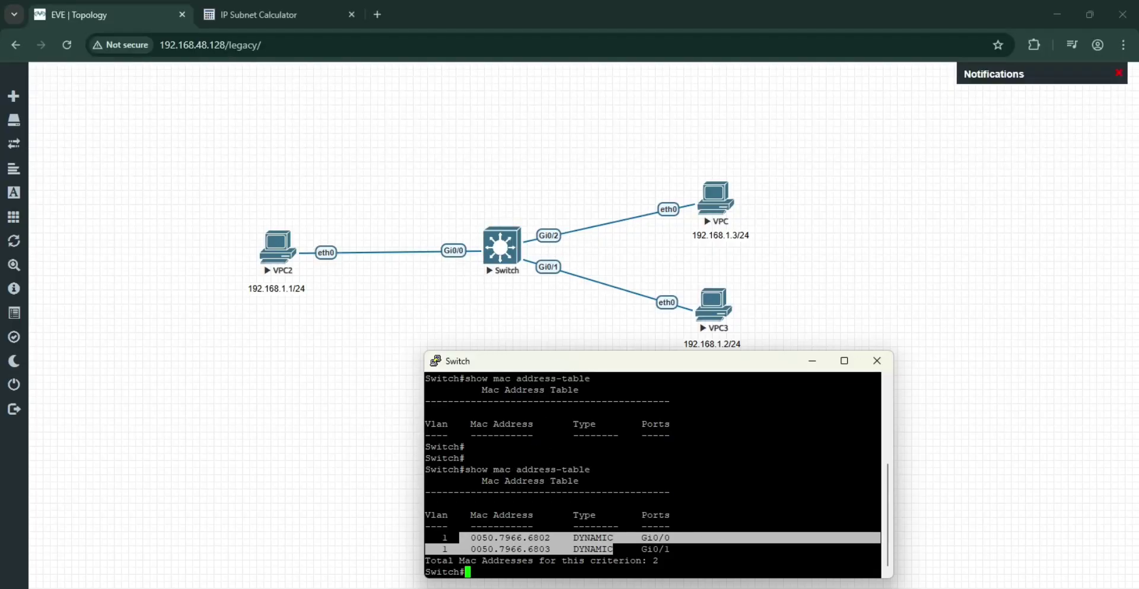
Close the earlier Wireshark capture without saving its packets and minimise the switch console.
left_click(762, 588)
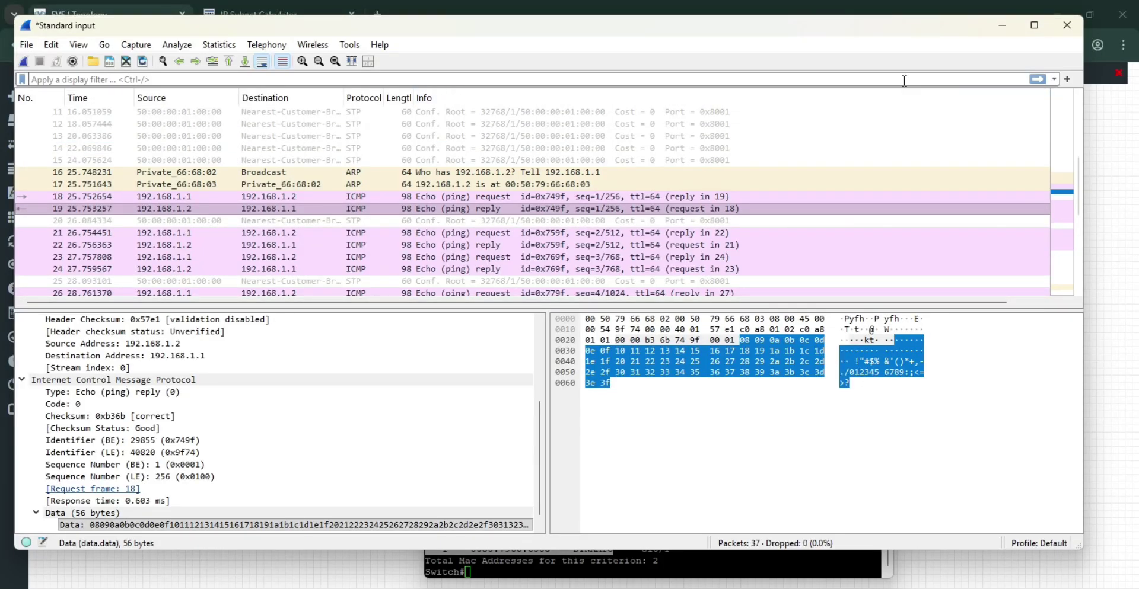
left_click(1055, 25)
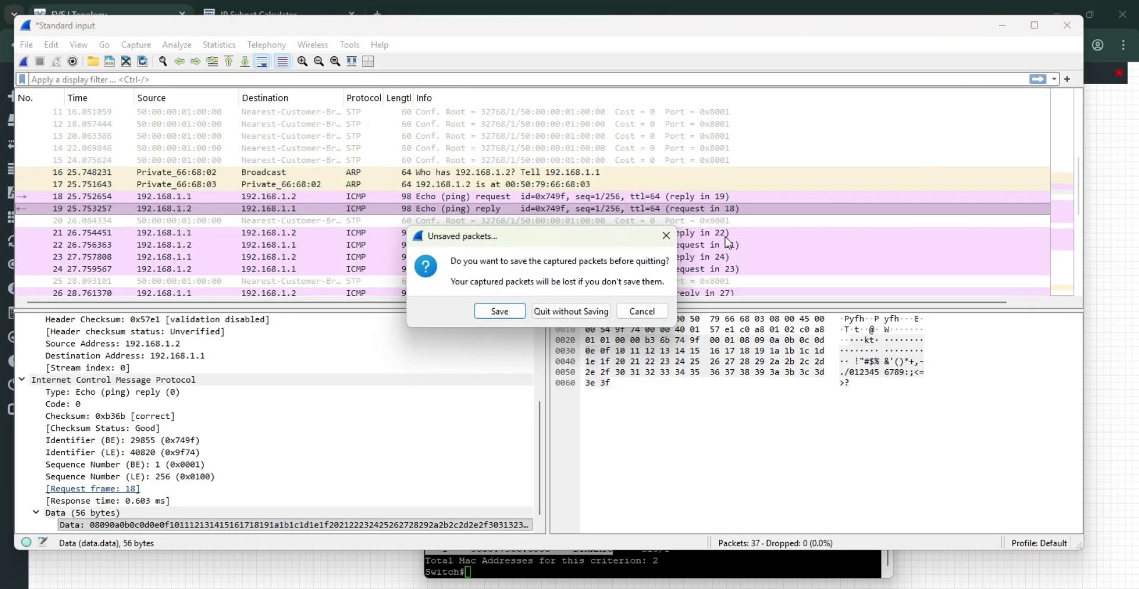
left_click(579, 314)
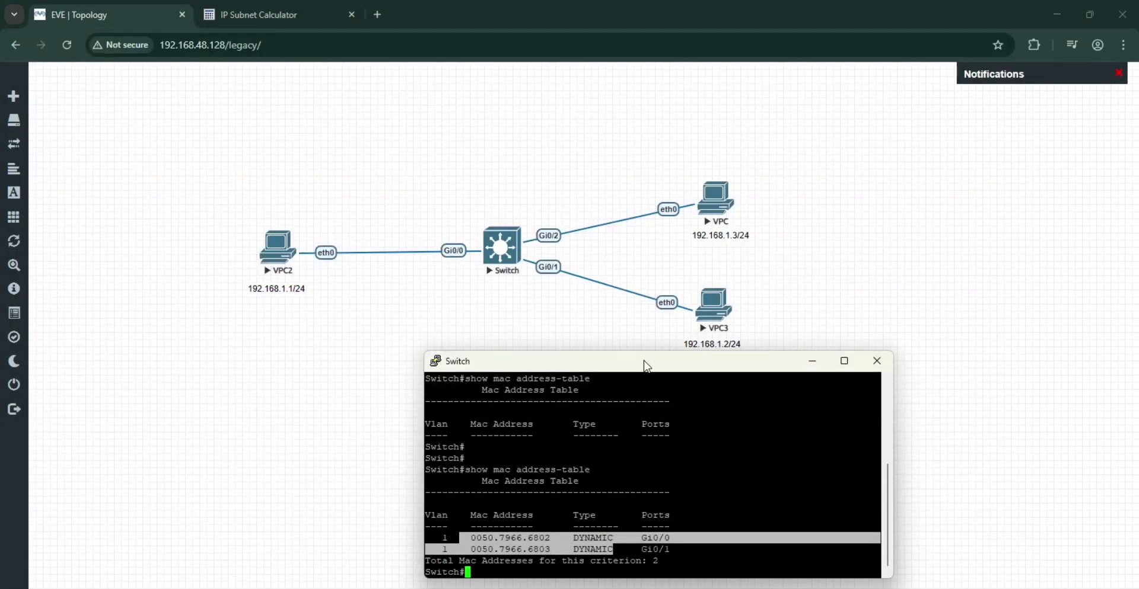
left_click(810, 361)
Start a Wireshark capture on the switch's Gi0/0 interface and minimise the capture and command windows.
right_click(510, 254)
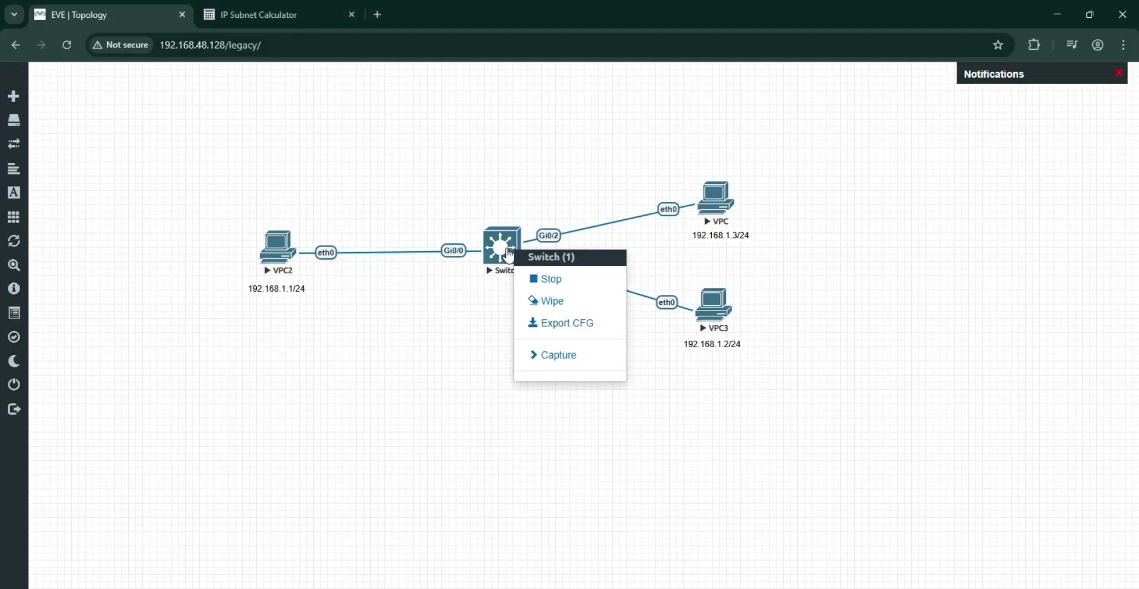
left_click(553, 357)
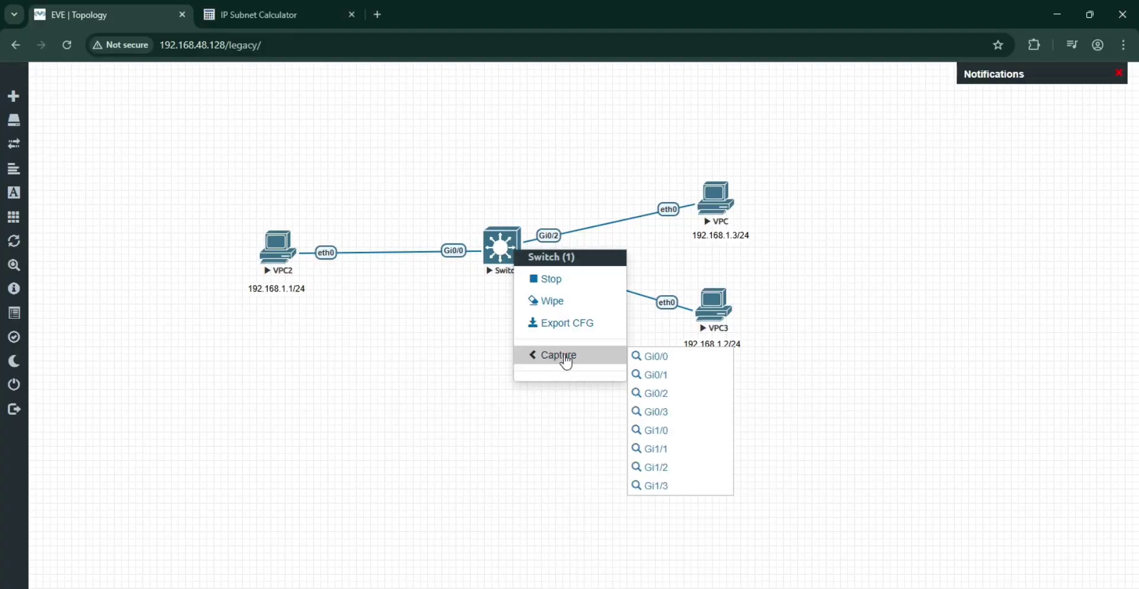
left_click(650, 360)
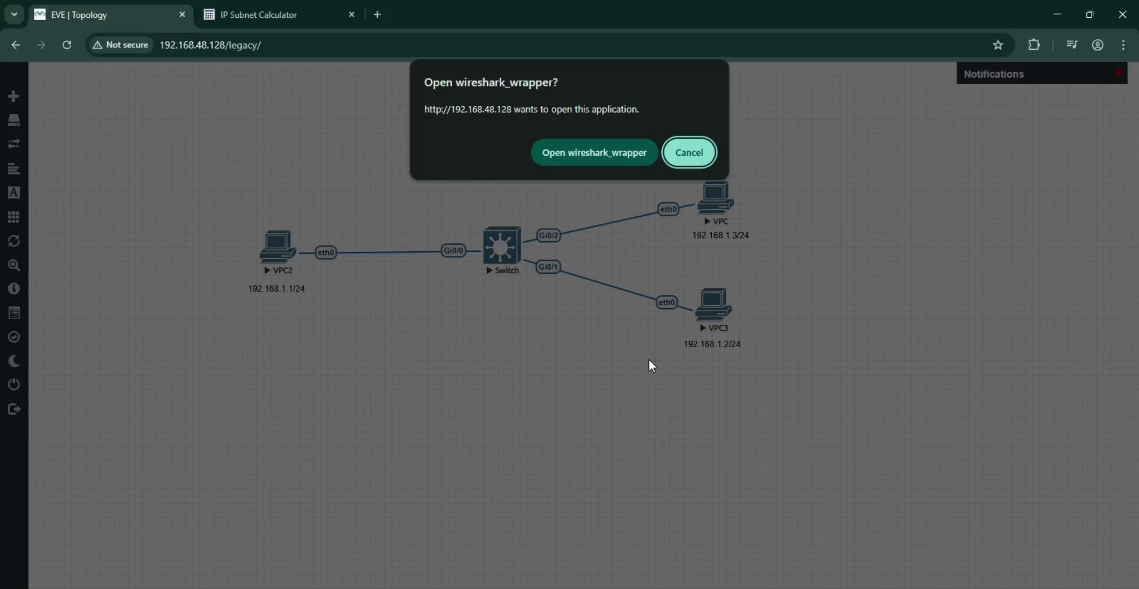
left_click(583, 156)
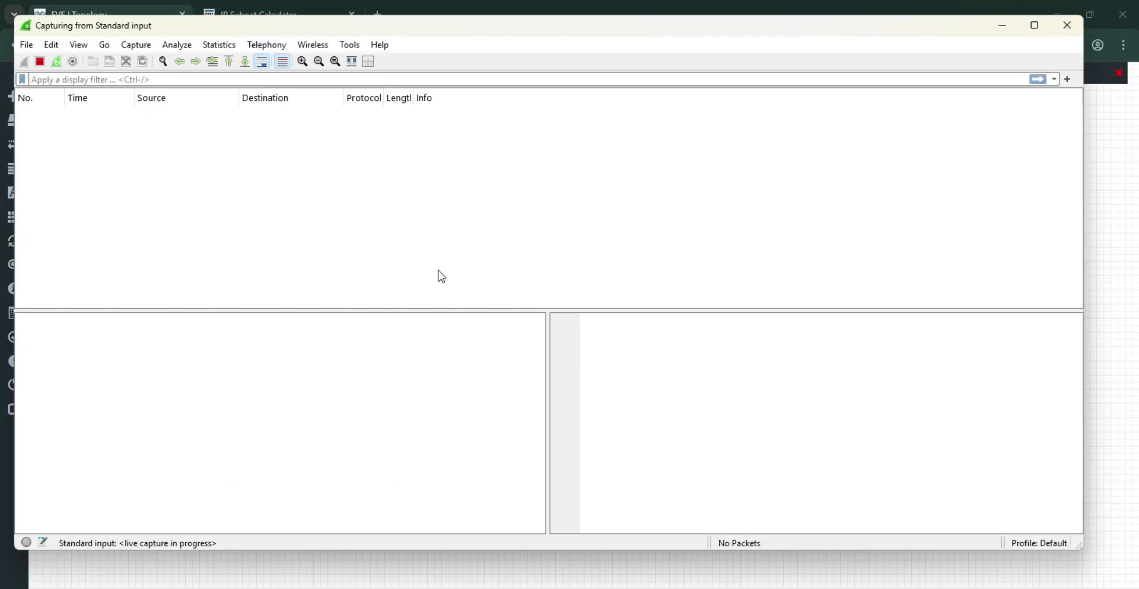
left_click(1001, 25)
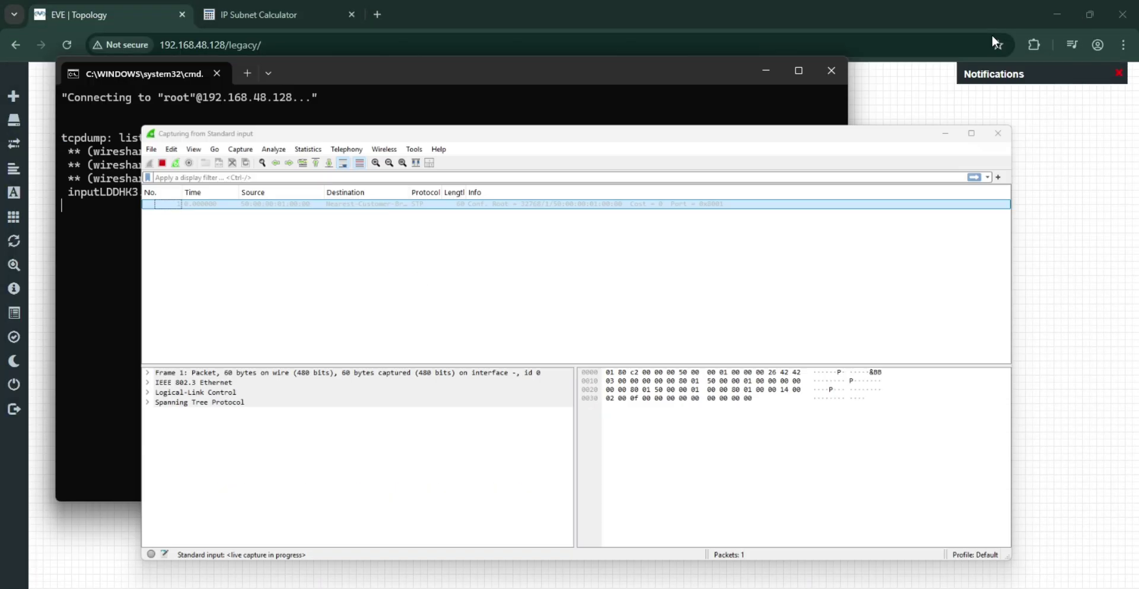
left_click(767, 71)
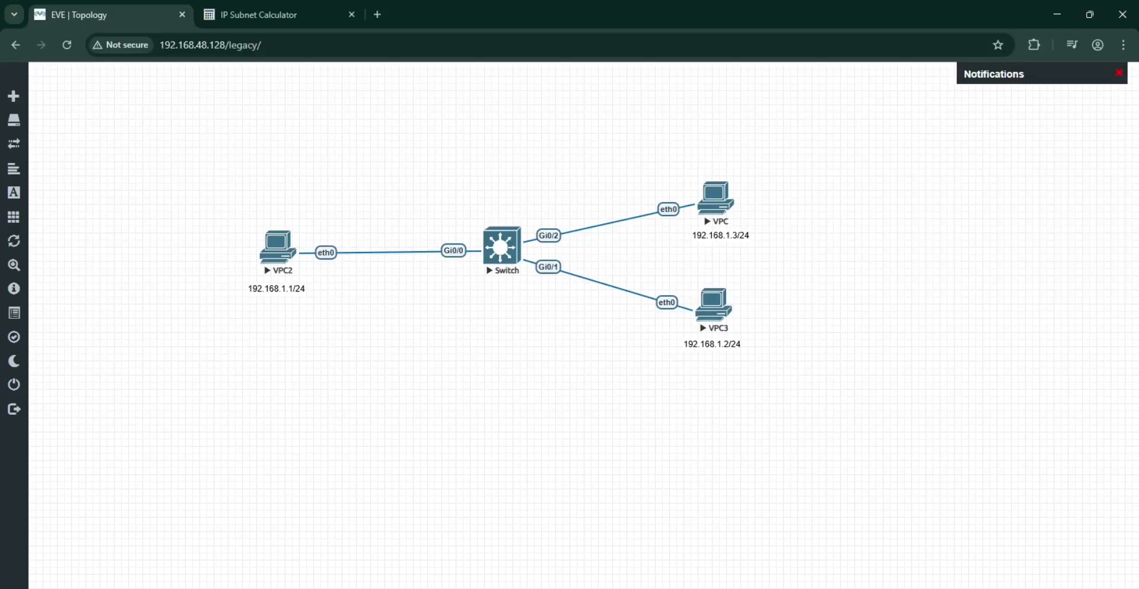
Bring up the VPC2 console, move it clear of the VPC node, and ping 192.168.1.3.
mouse_move(822, 546)
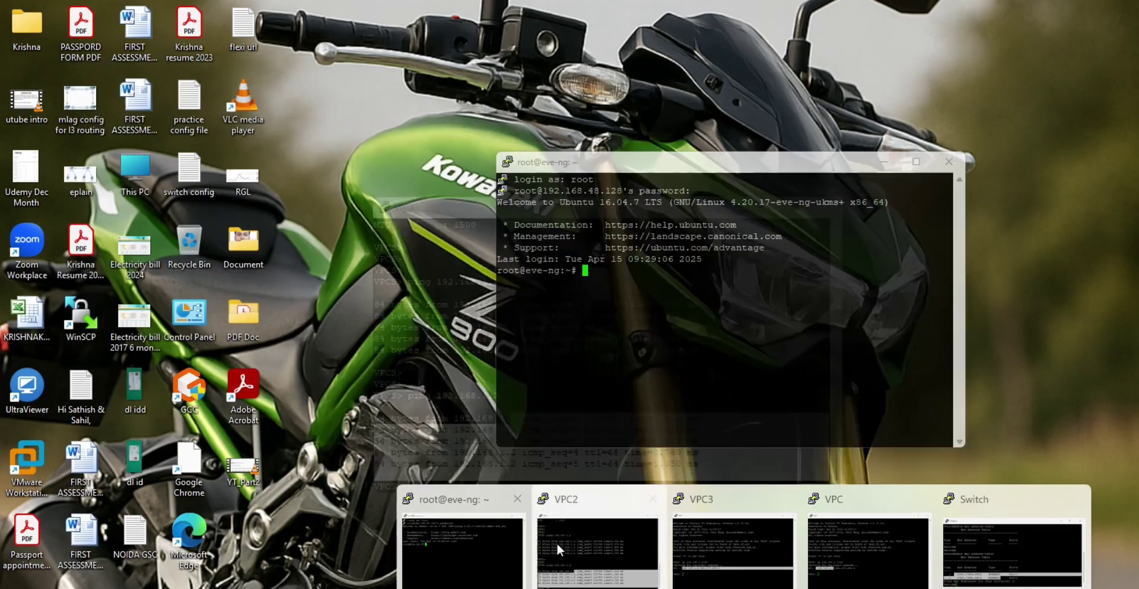
left_click(564, 543)
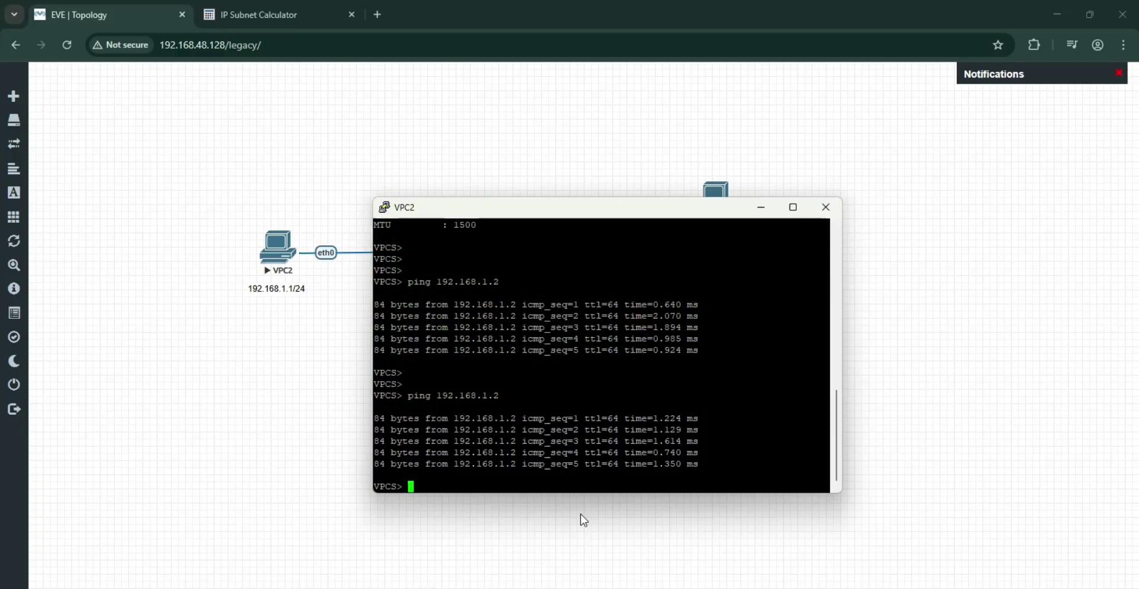
left_click_drag(574, 215, 598, 274)
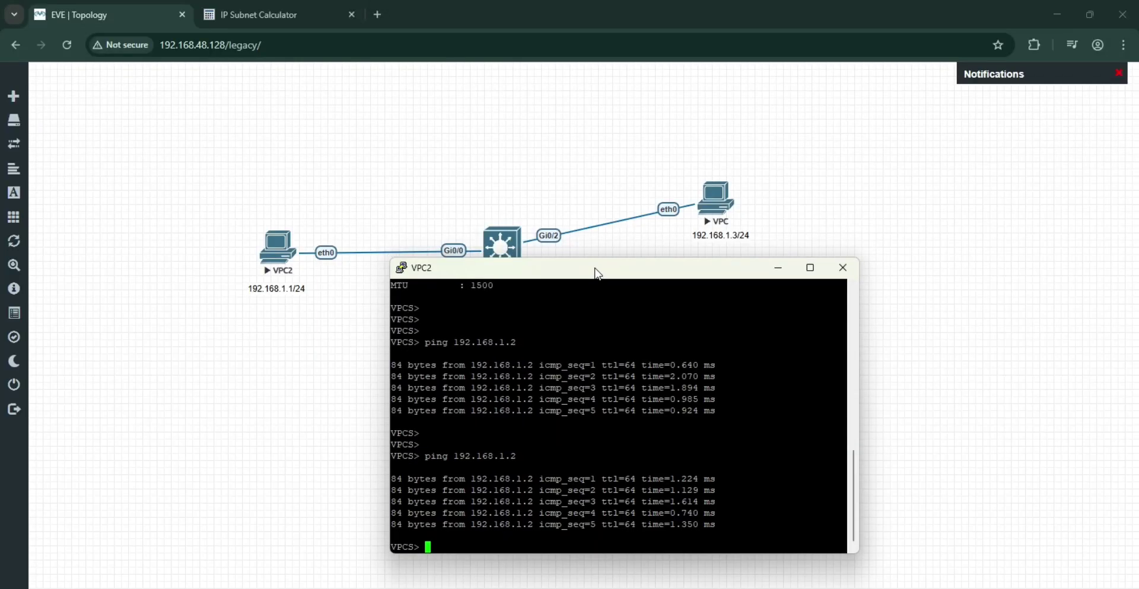
key("Return")
key("Return")
type("p")
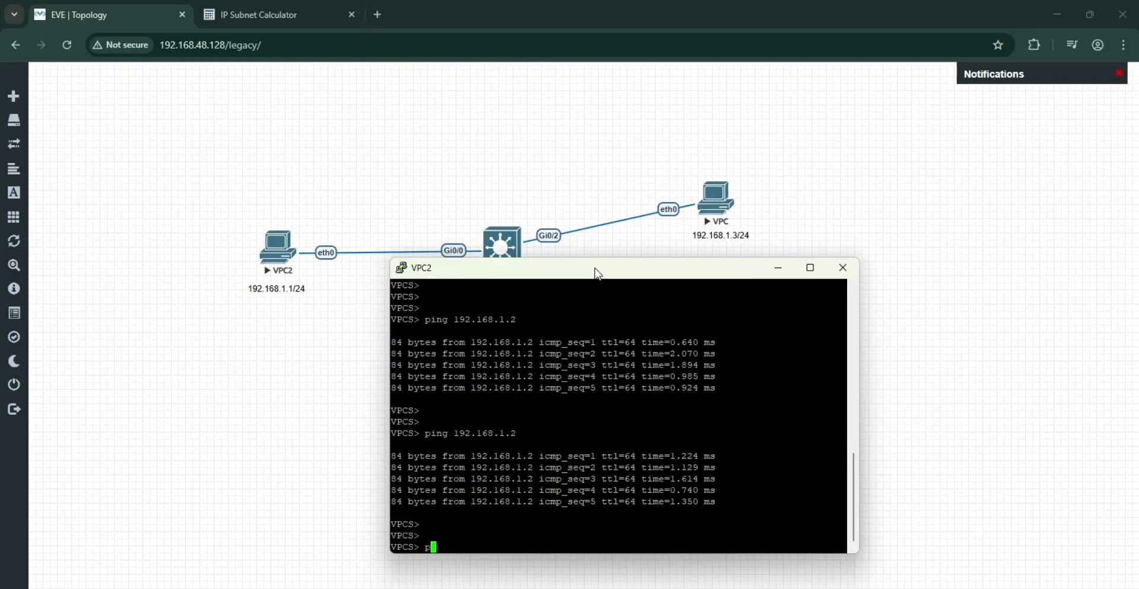
type("ing 192.168.1.3")
key("Return")
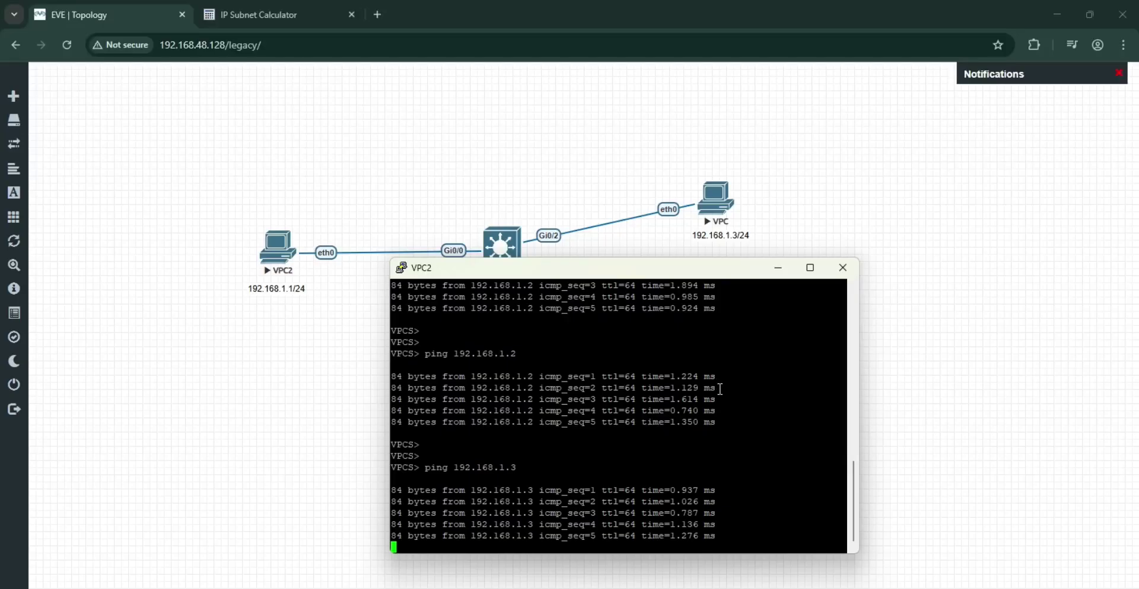
Switch to Wireshark, stop the live capture, and bring the ARP and ICMP packets for 192.168.1.3 into view.
key("alt+Tab")
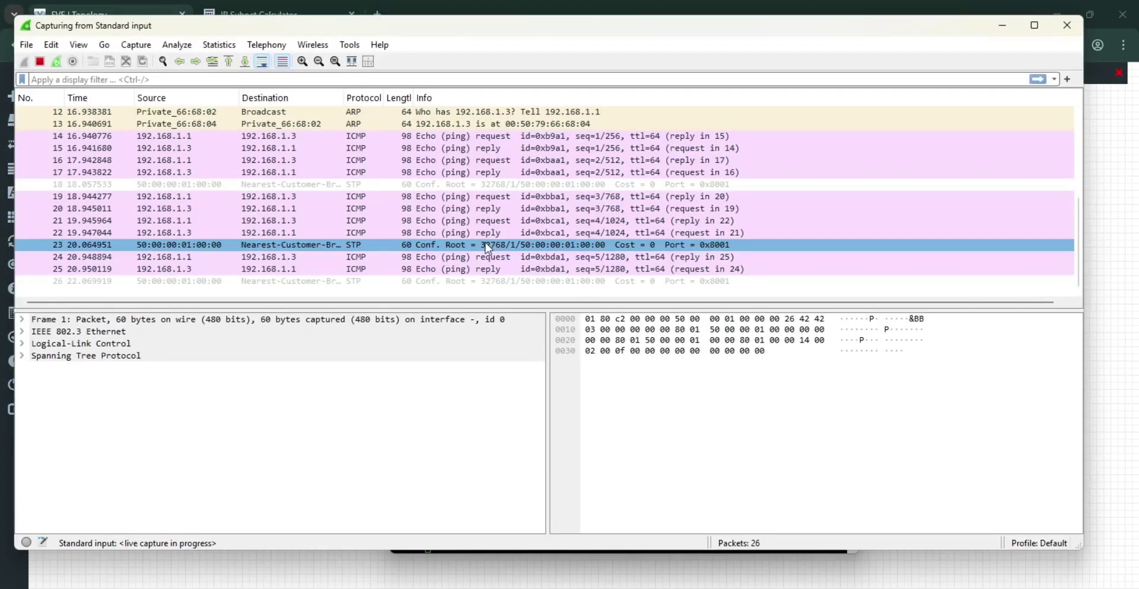
left_click(40, 61)
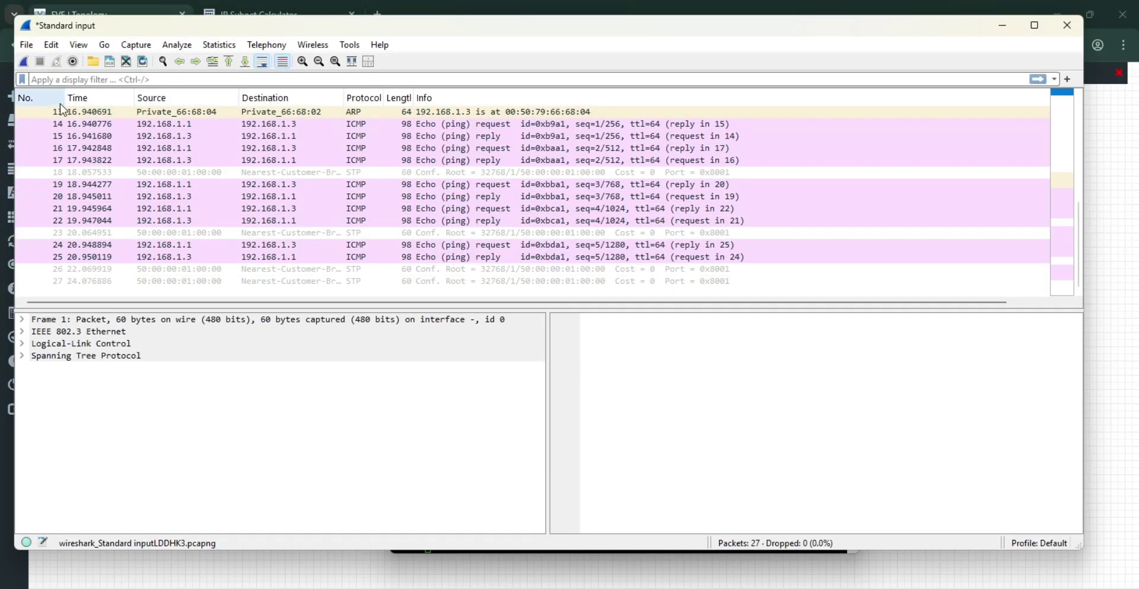
left_click(287, 229)
scroll(287, 229, "up", 1)
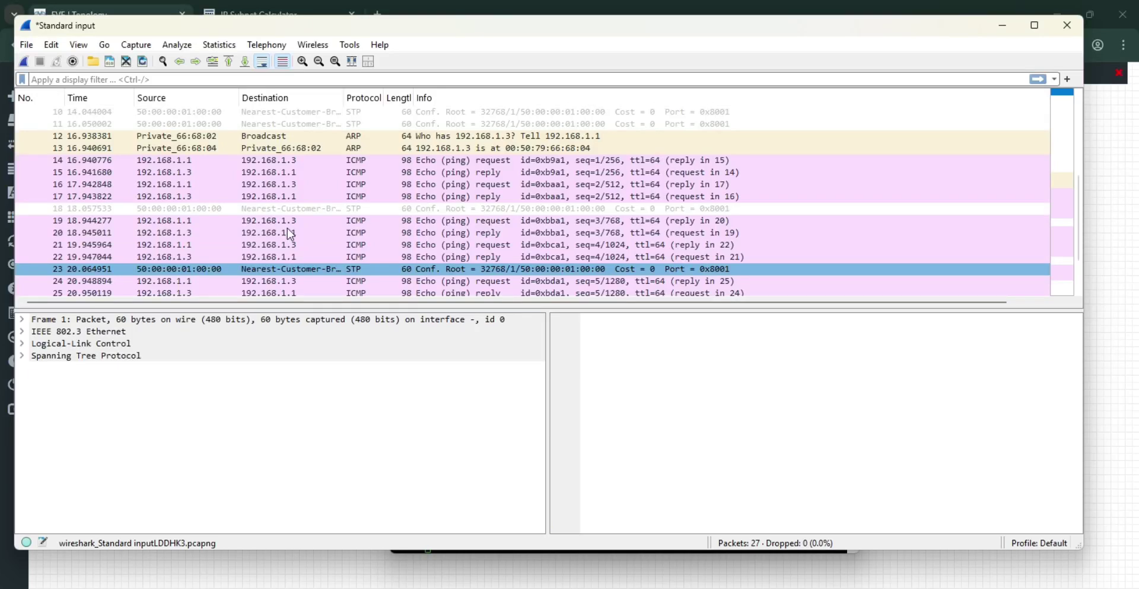
Examine the ARP request and reply for 192.168.1.3 and the ICMP echo packets that follow them.
scroll(286, 221, "up", 1)
left_click_drag(287, 224, 247, 174)
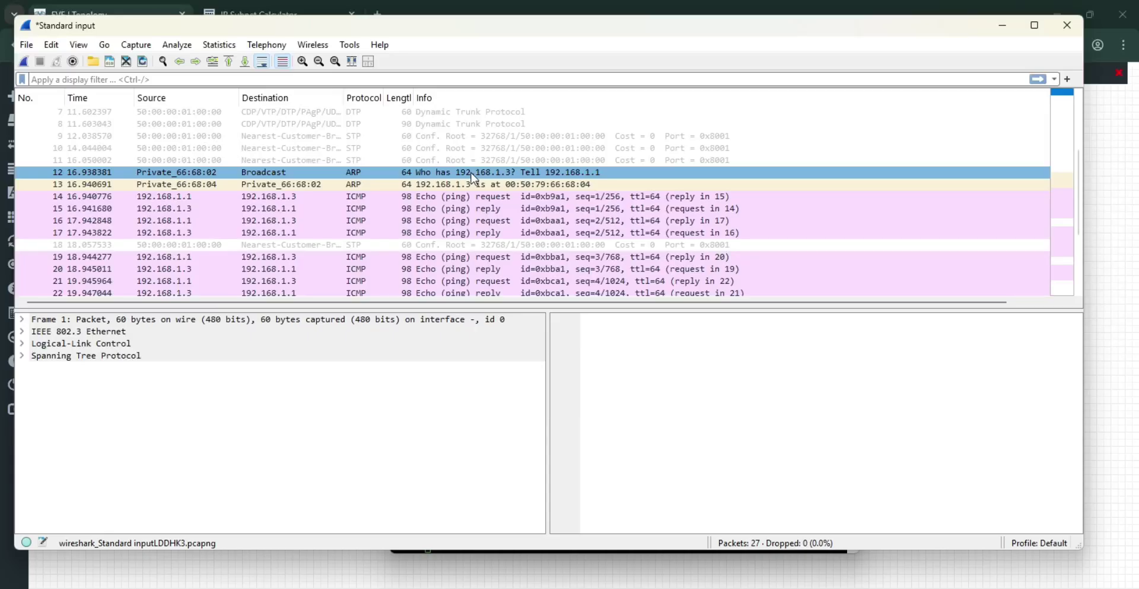
left_click(330, 181)
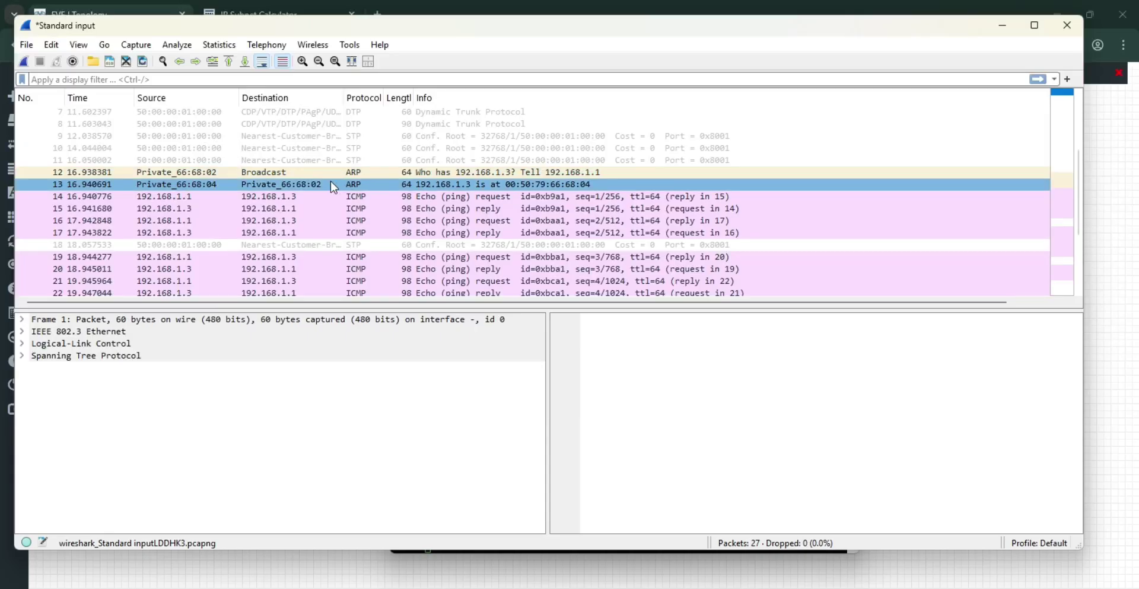
left_click(392, 172)
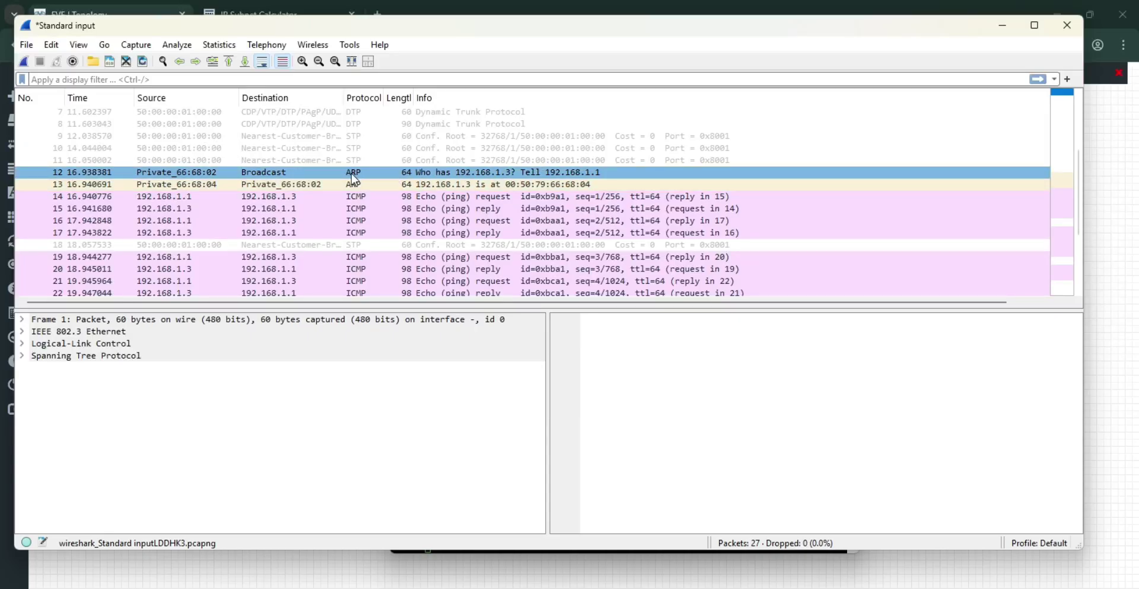
left_click(255, 172)
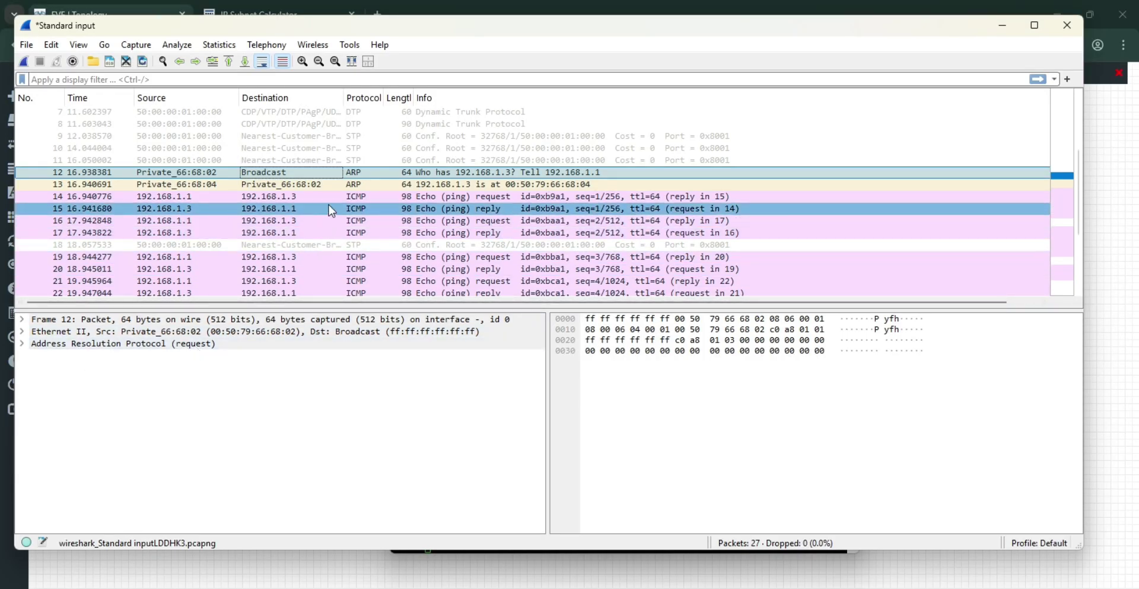
left_click(334, 185)
left_click(146, 402)
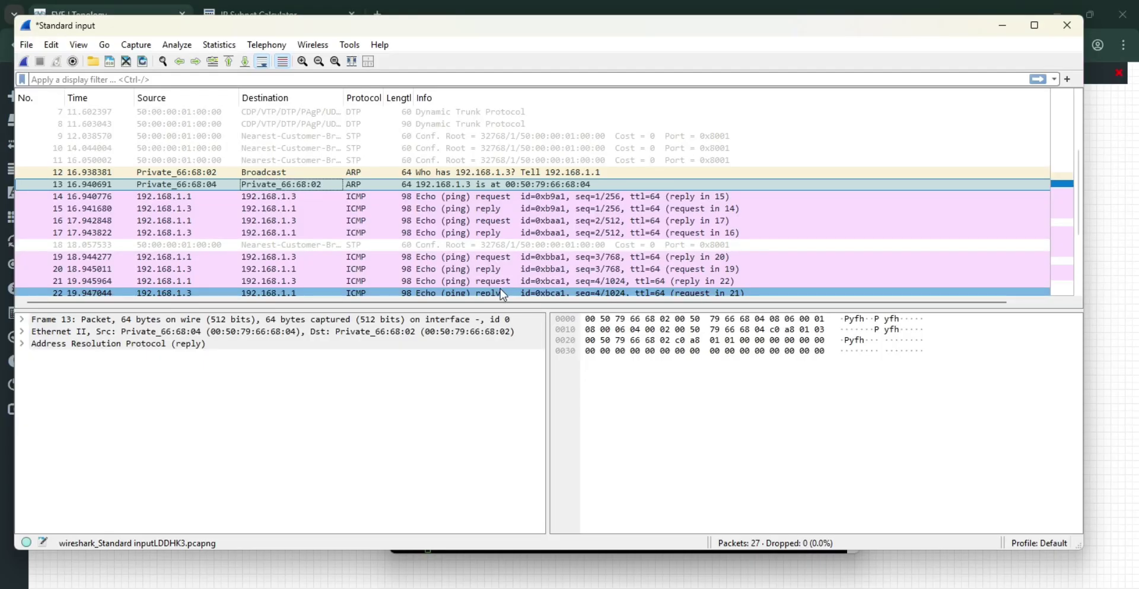
scroll(499, 289, "down", 2)
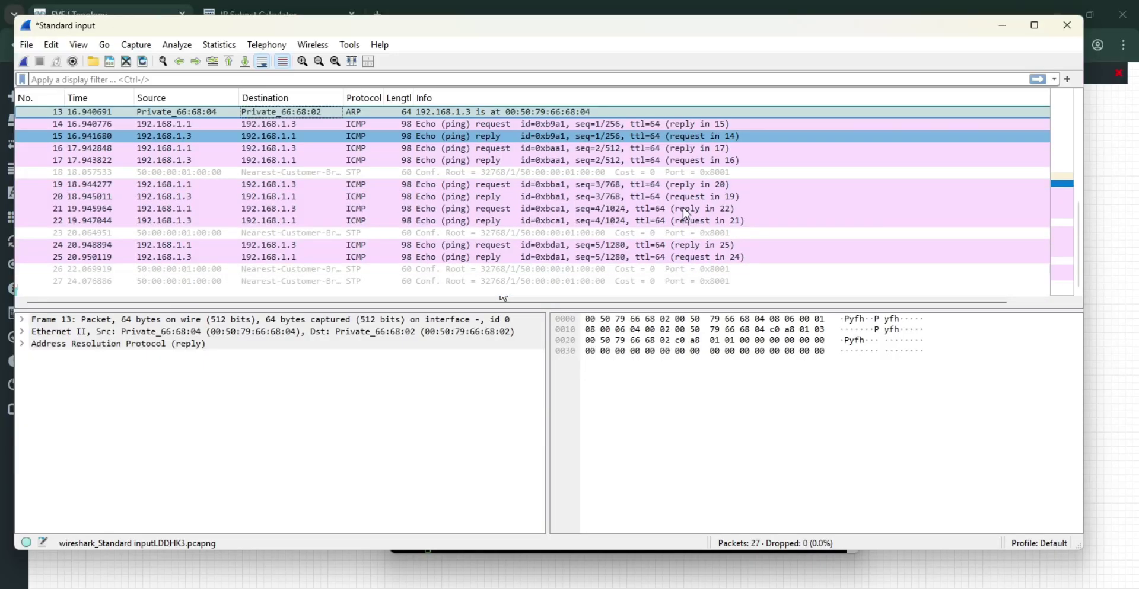
Close the Wireshark capture without saving its packets.
left_click(1000, 26)
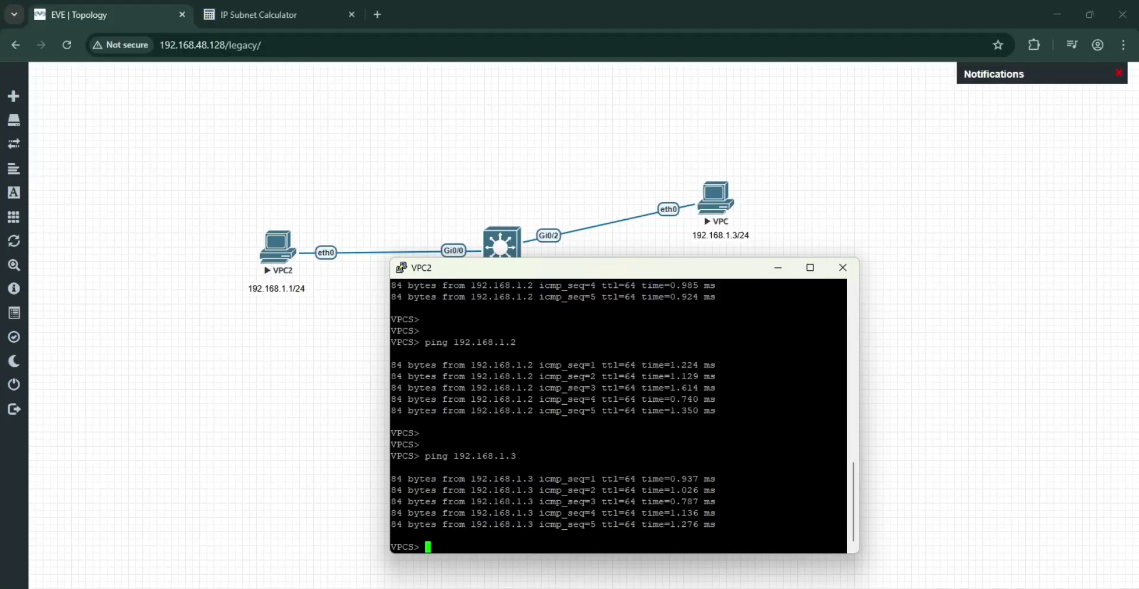
left_click(510, 588)
left_click(1052, 30)
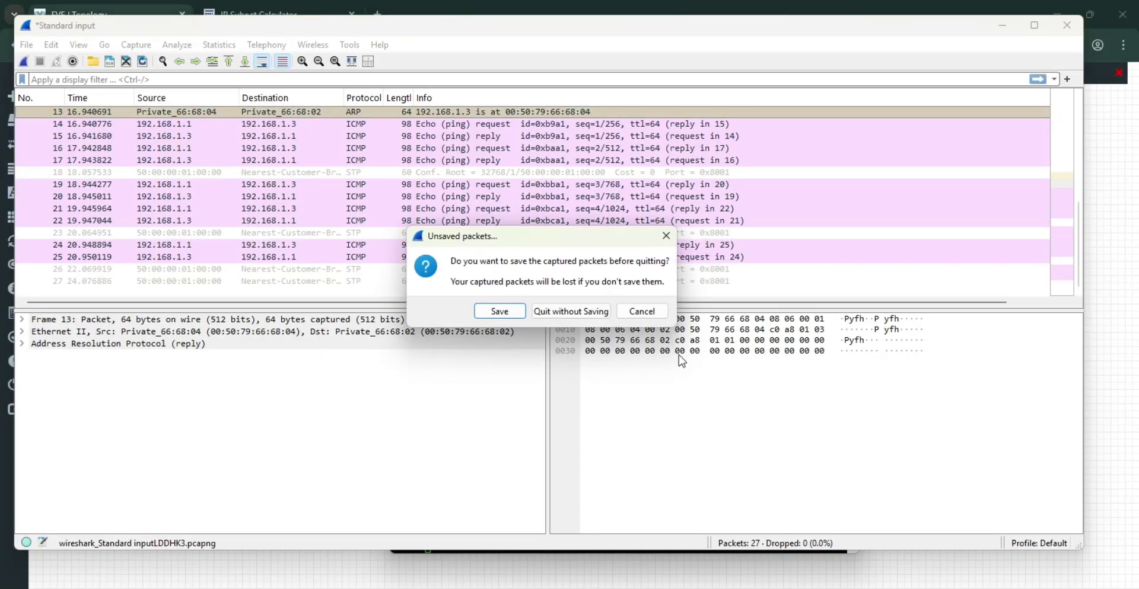
left_click(552, 309)
Start a new Wireshark capture on the switch's Gi0/0 interface and minimise the capture and command windows.
right_click(504, 239)
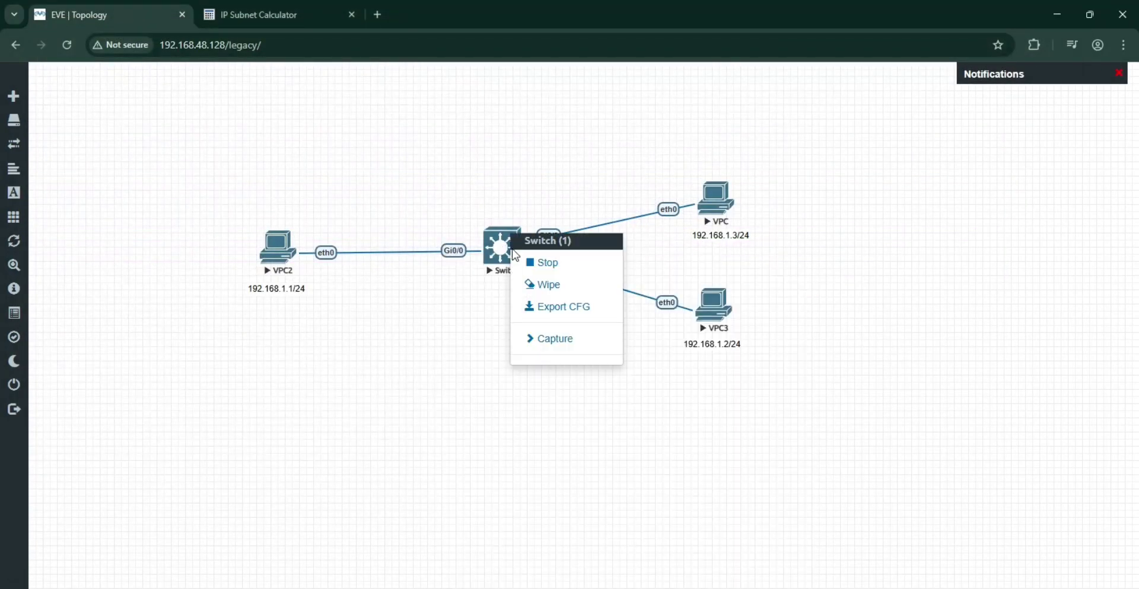
mouse_move(558, 351)
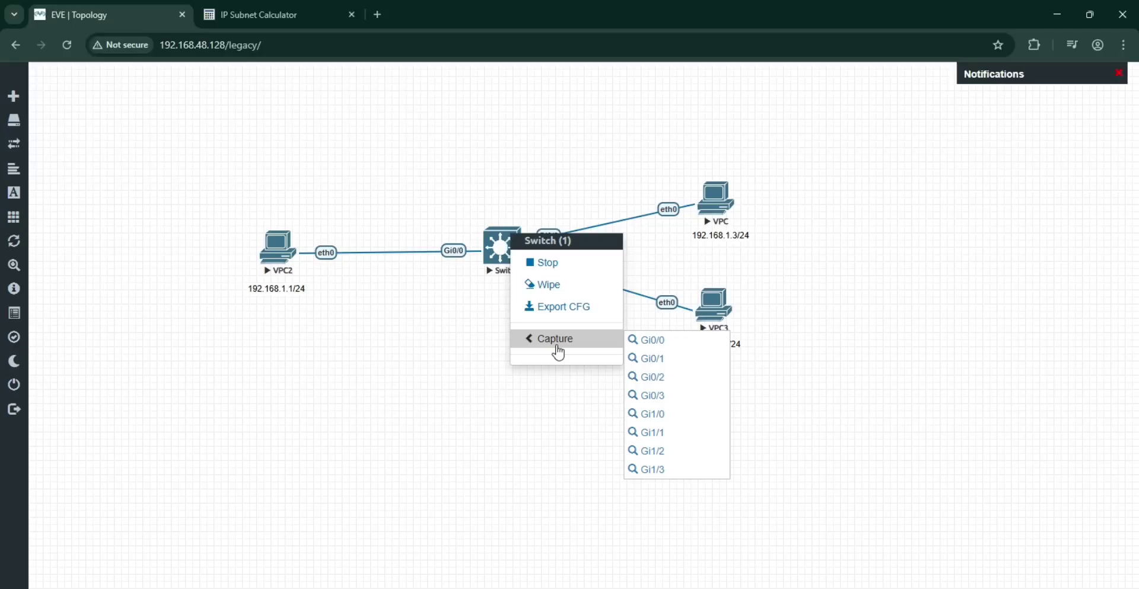
left_click(645, 340)
left_click(587, 149)
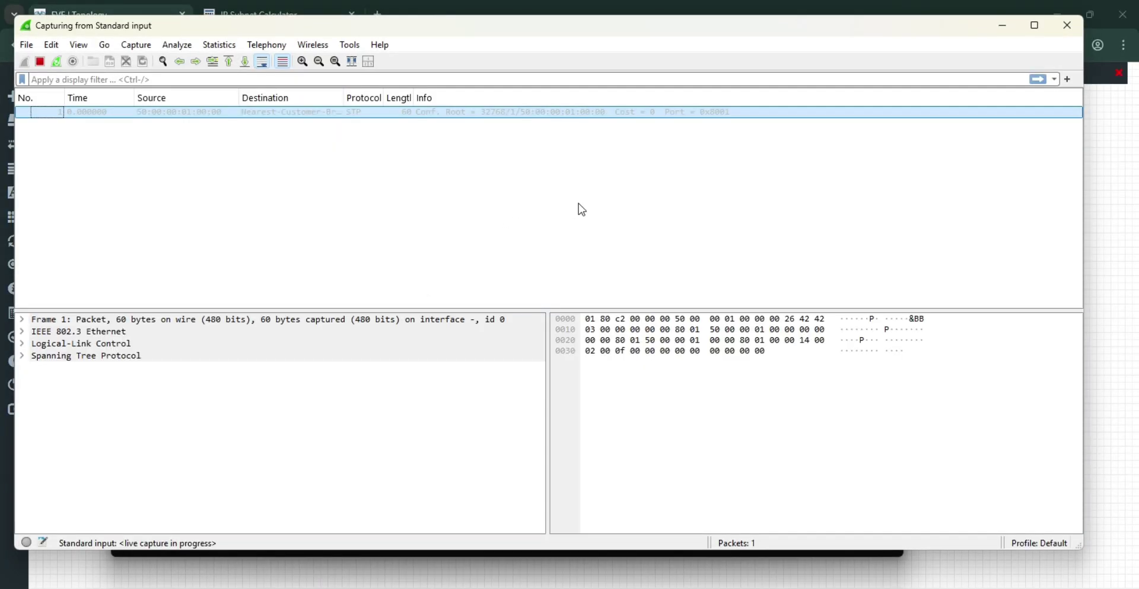
left_click(1002, 25)
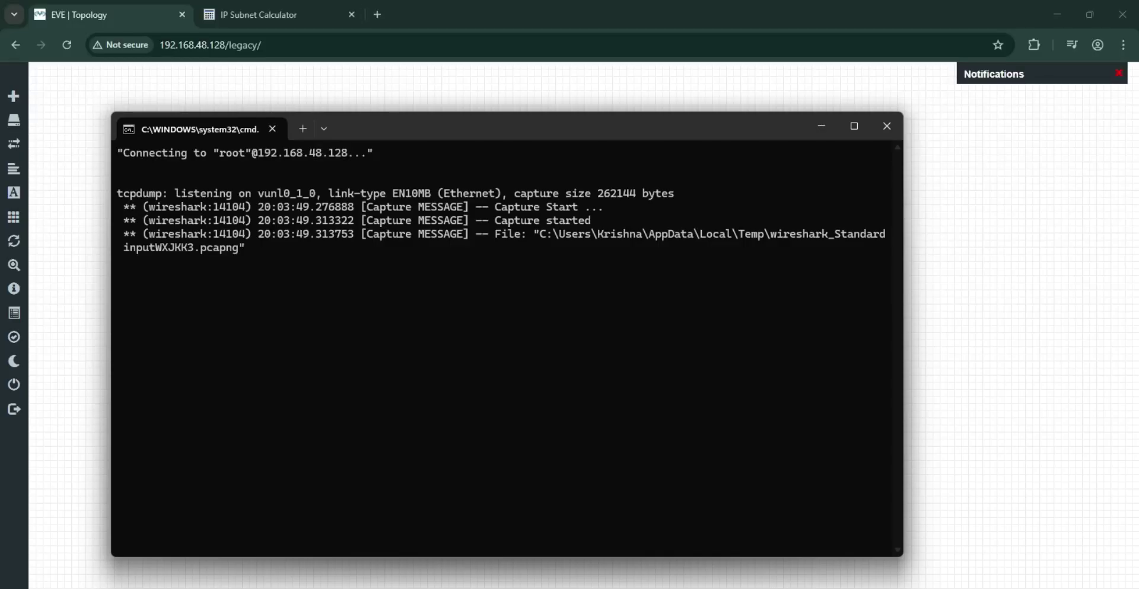
mouse_move(775, 587)
left_click(823, 124)
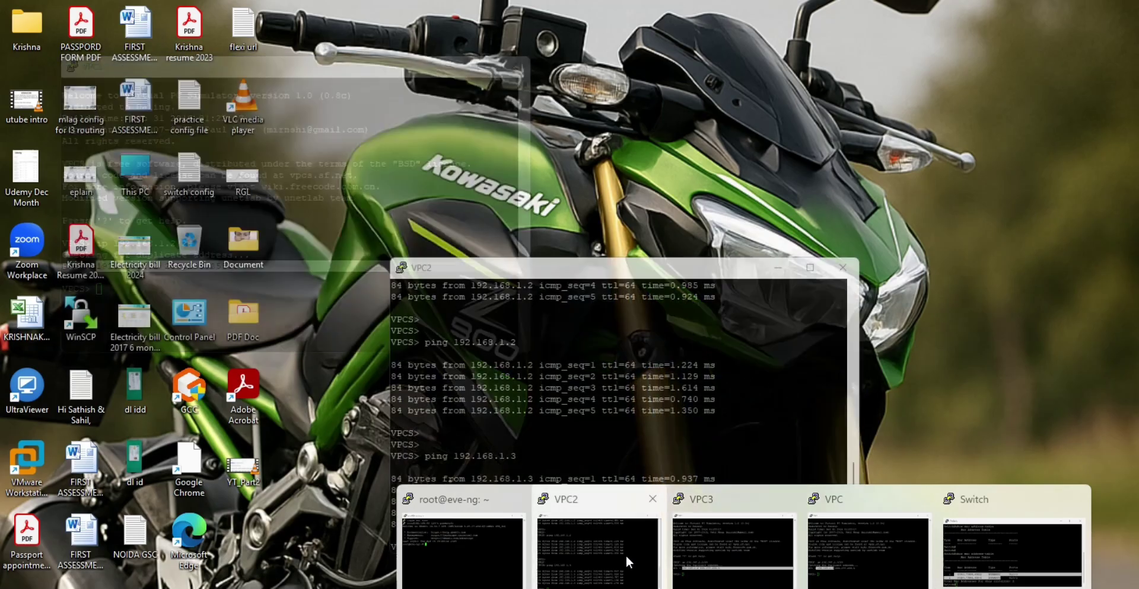
Bring up the VPC2 console and repeat the ping to 192.168.1.3.
left_click(627, 557)
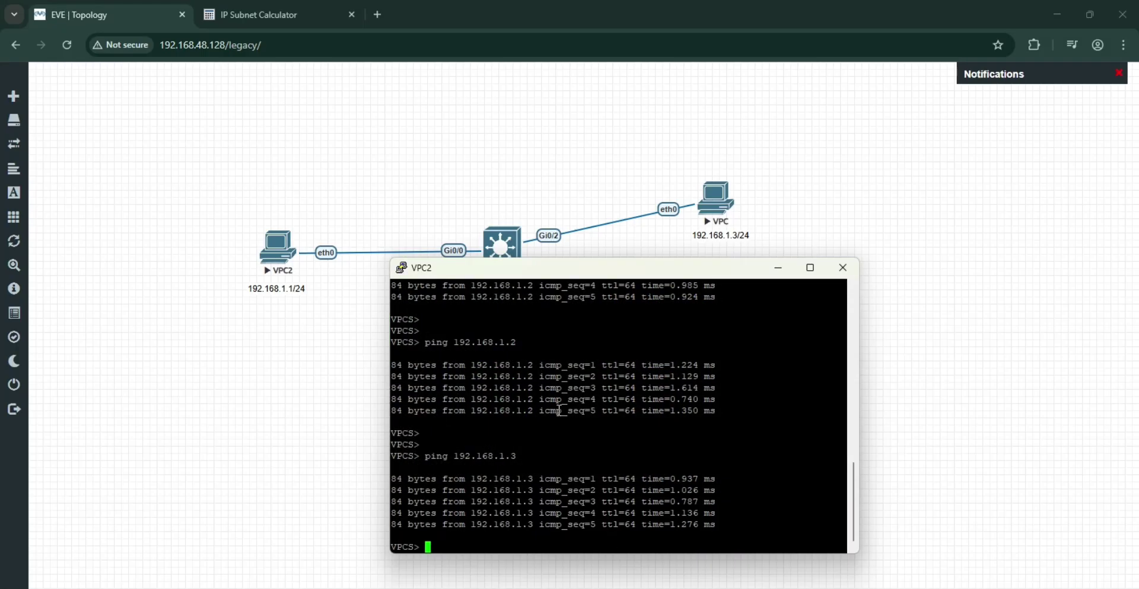
key("Return")
key("Return")
key("Up")
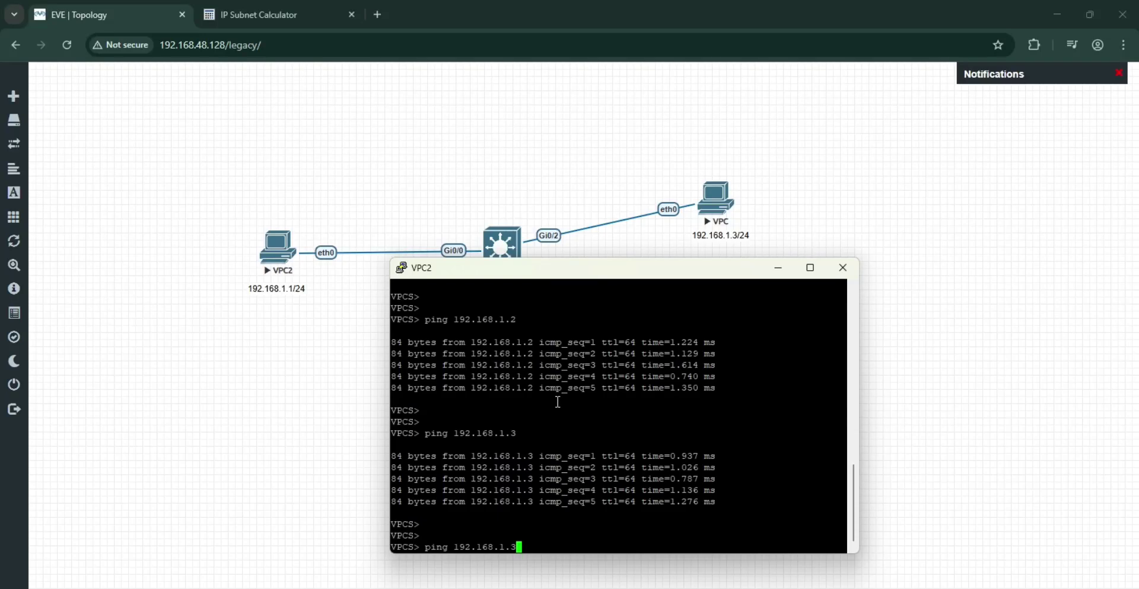
key("Return")
Switch to Wireshark, stop the live capture of the repeated ping, and quit without saving the packets.
left_click(780, 583)
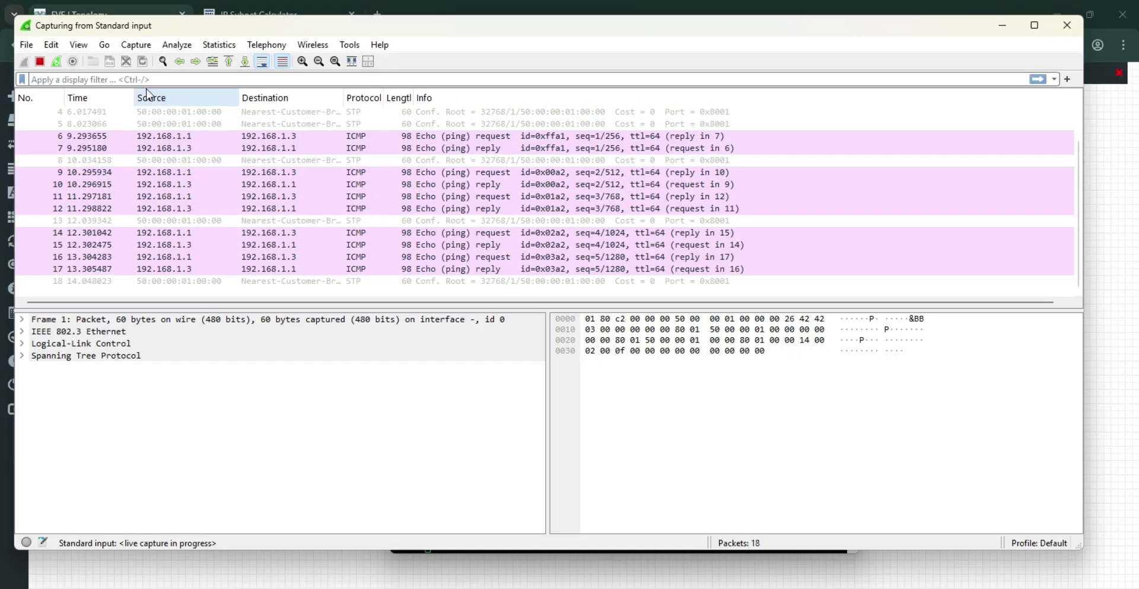
left_click(39, 62)
left_click(1057, 28)
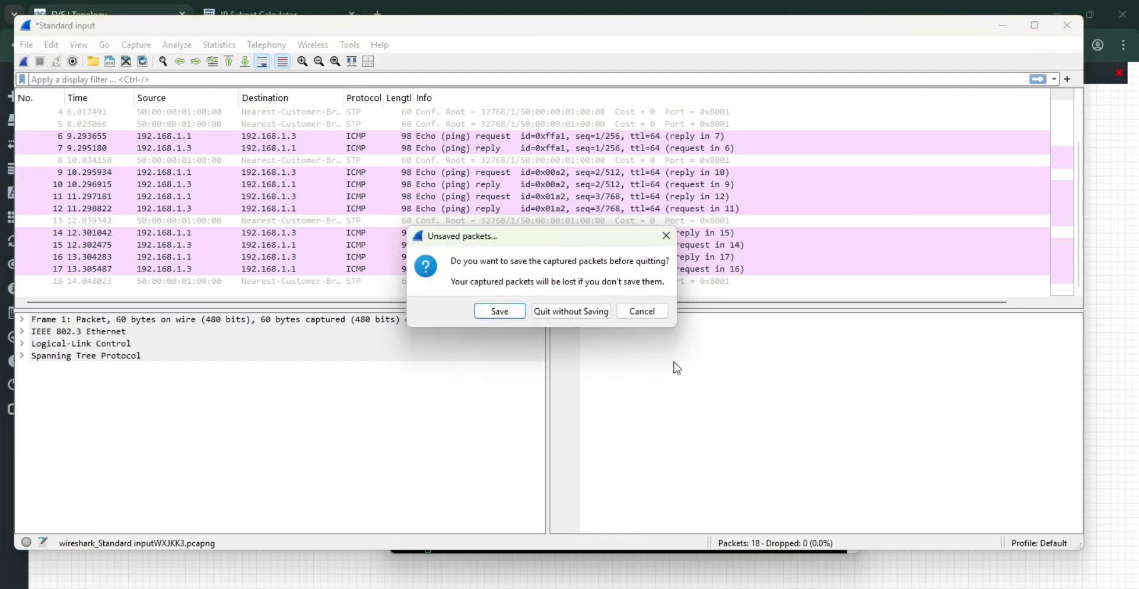
left_click(569, 311)
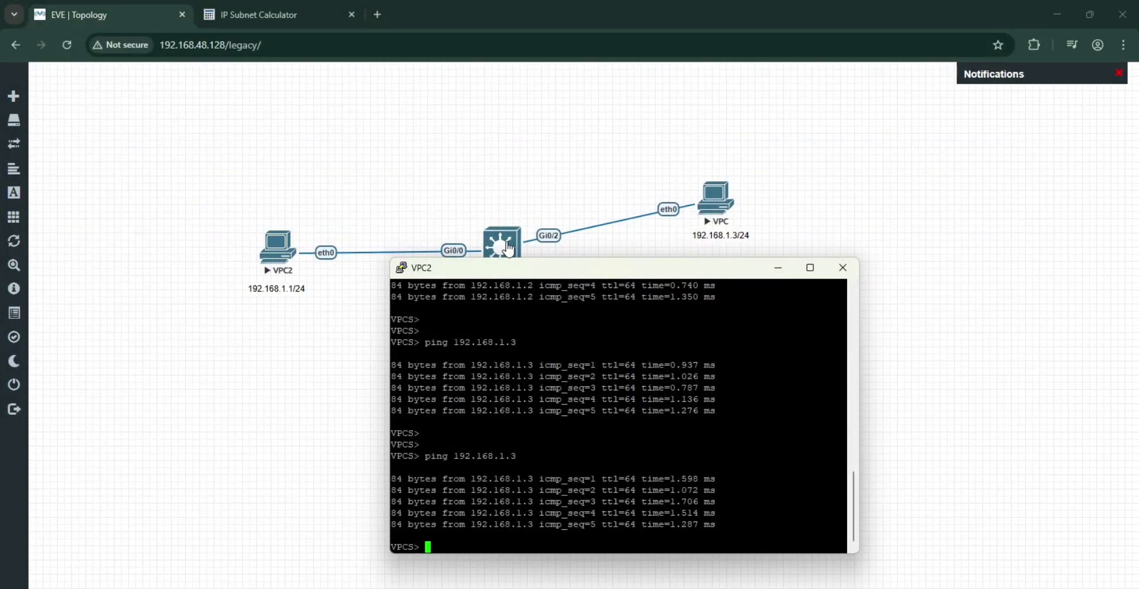
In the Switch console, run show mac address-table again and highlight the Gi0/2 port of the newly learned entry.
mouse_move(774, 587)
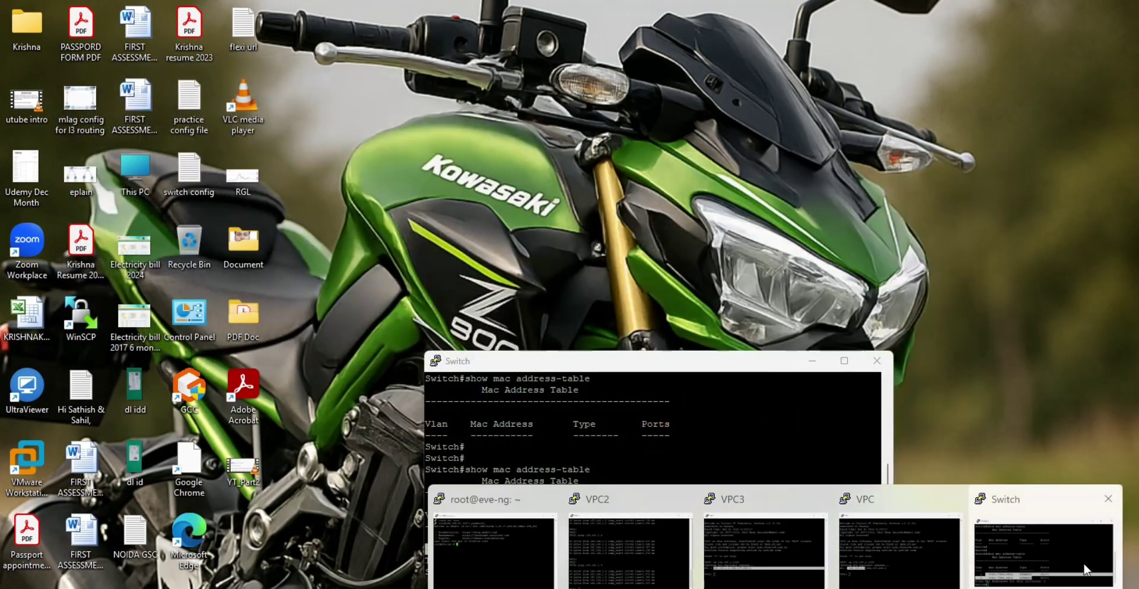
left_click(1085, 570)
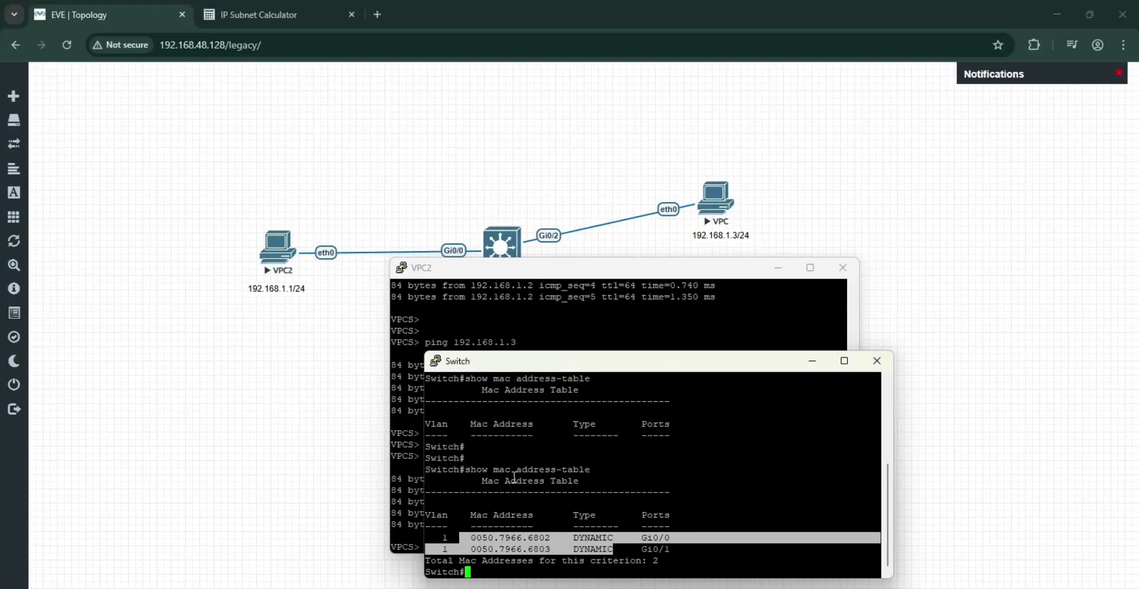
left_click_drag(687, 543, 488, 527)
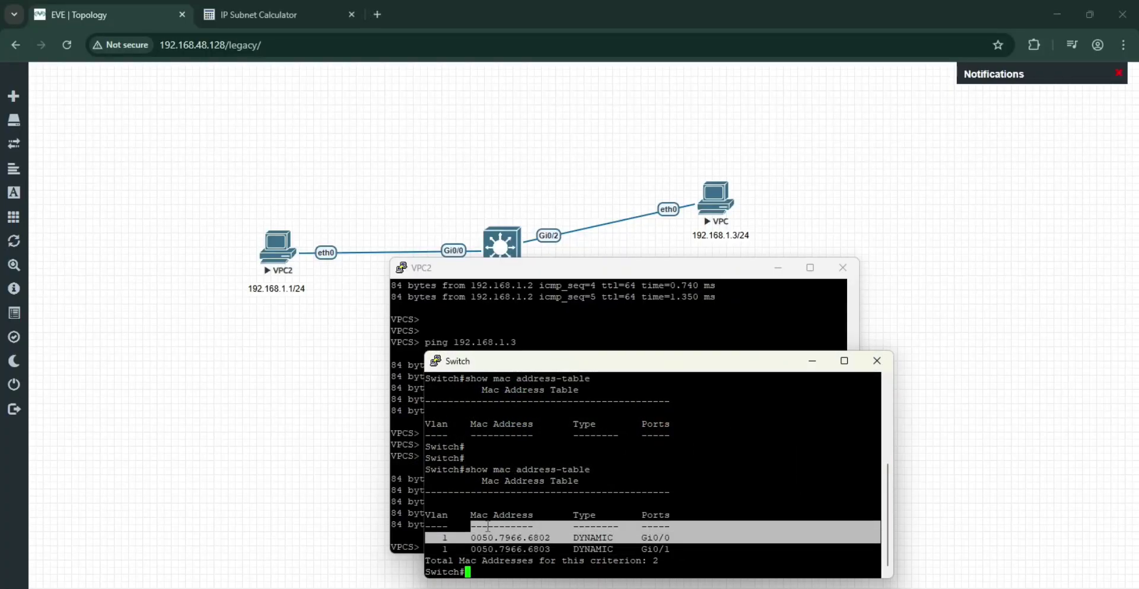
key("Return")
key("Up")
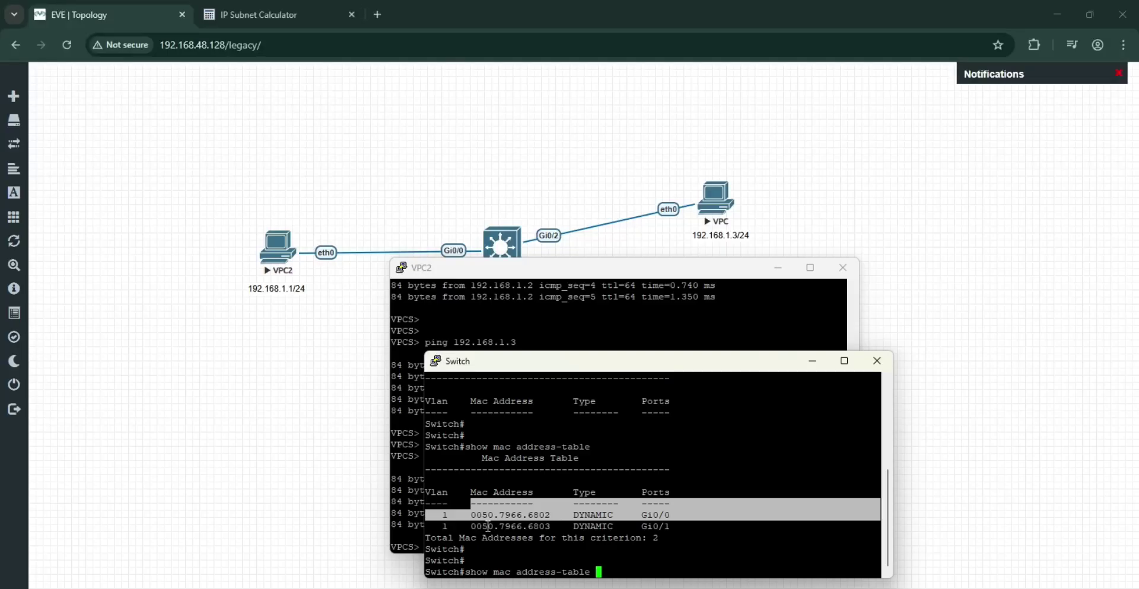
key("Return")
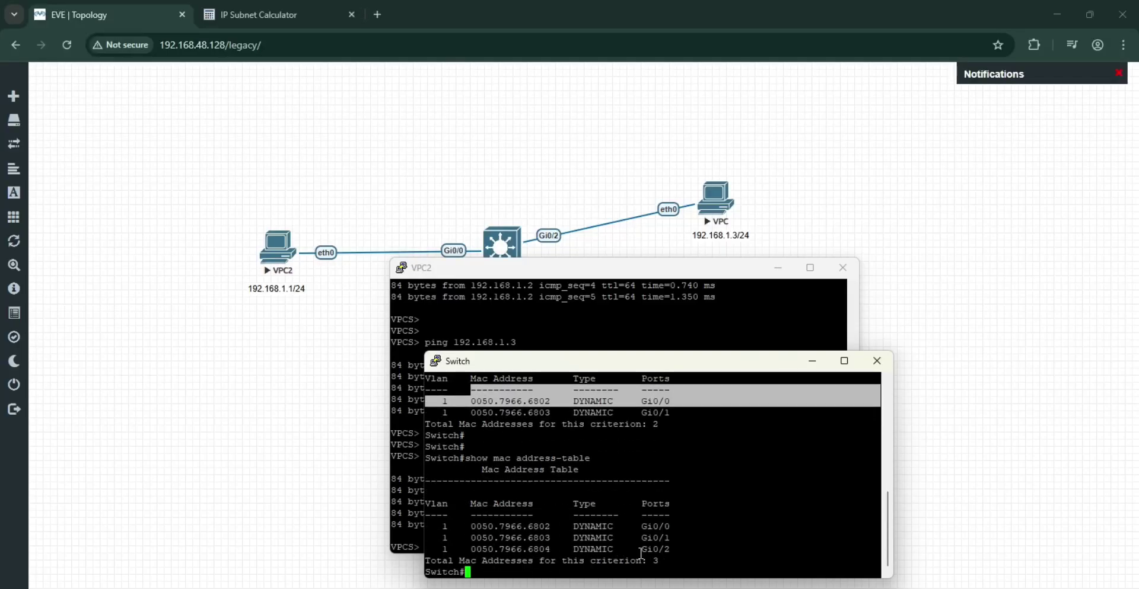
left_click_drag(676, 550, 617, 551)
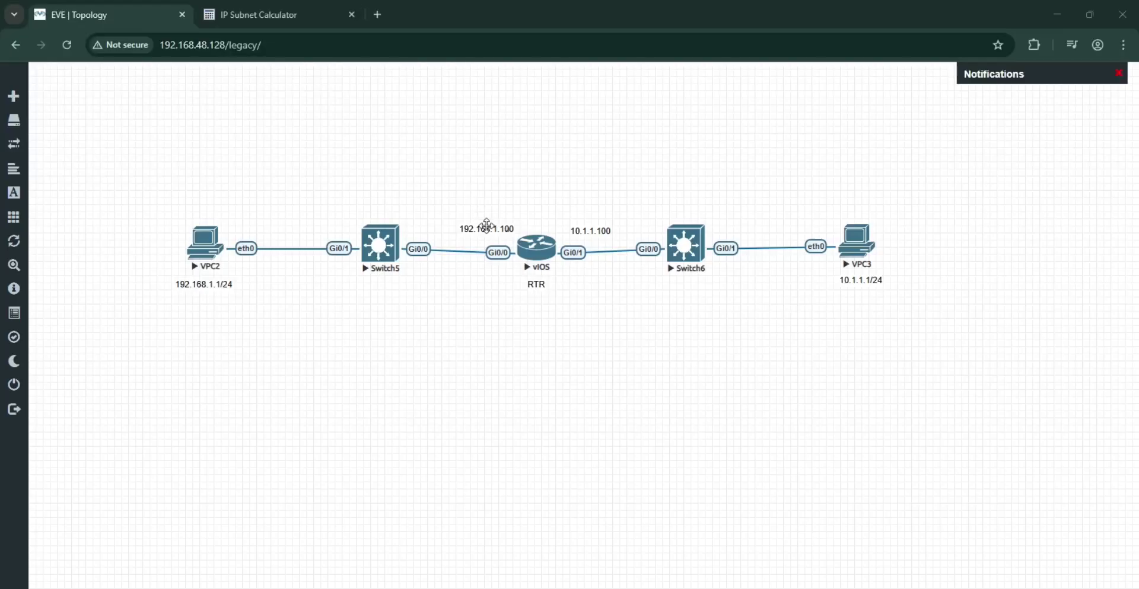
Examine the routed topology as a whole and its 192.168.1.x side from VPC2 through Switch5 to the router.
left_click_drag(98, 149, 951, 361)
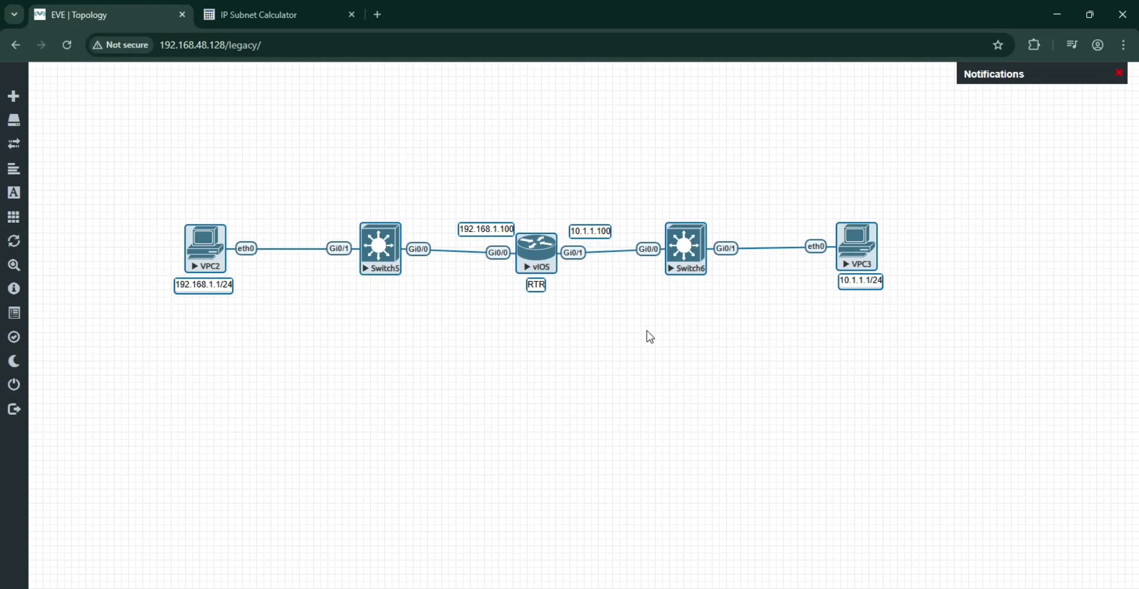
left_click(580, 402)
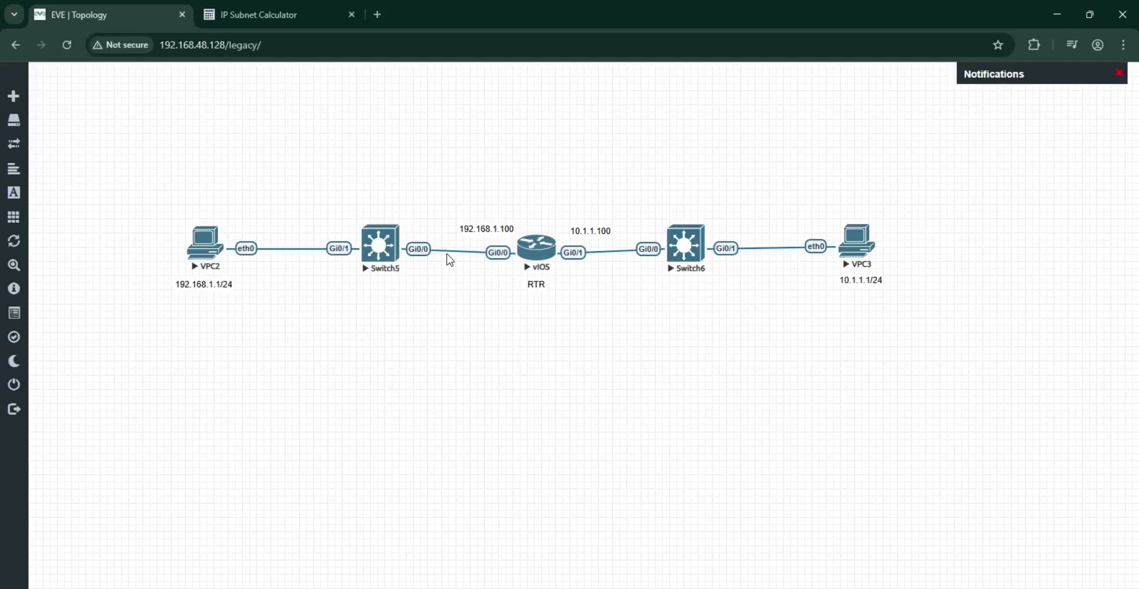
left_click_drag(160, 188, 517, 324)
left_click_drag(158, 189, 531, 332)
left_click_drag(157, 162, 529, 369)
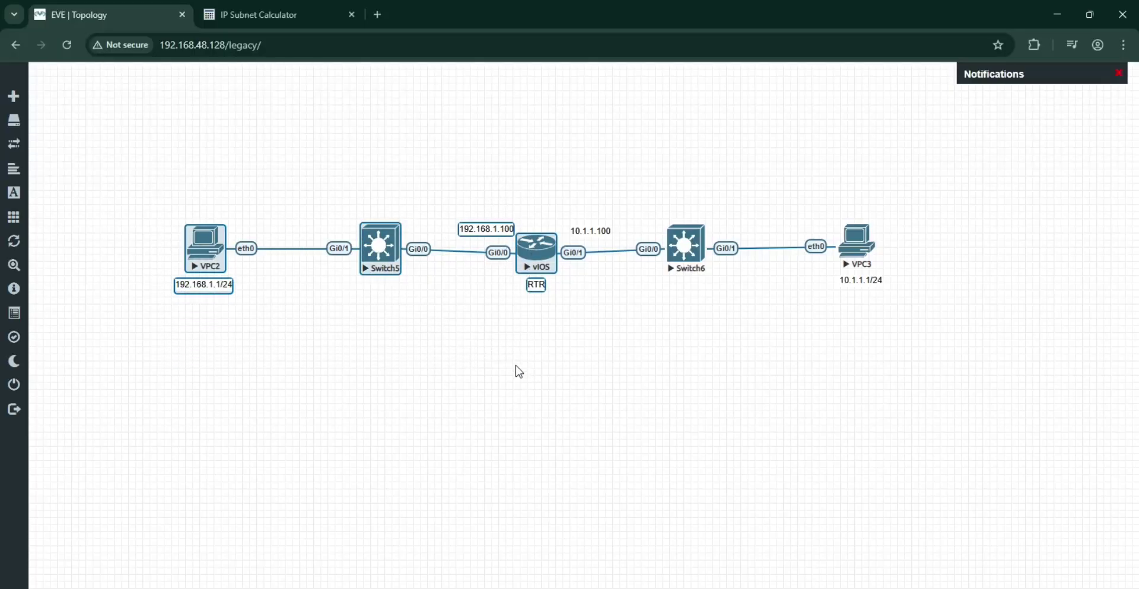
left_click_drag(154, 183, 522, 339)
left_click_drag(166, 175, 527, 353)
Examine the 10.1.1.x side of the topology from VPC3 through Switch6 to the router's 10.1.1.100 interface.
left_click_drag(956, 333, 837, 210)
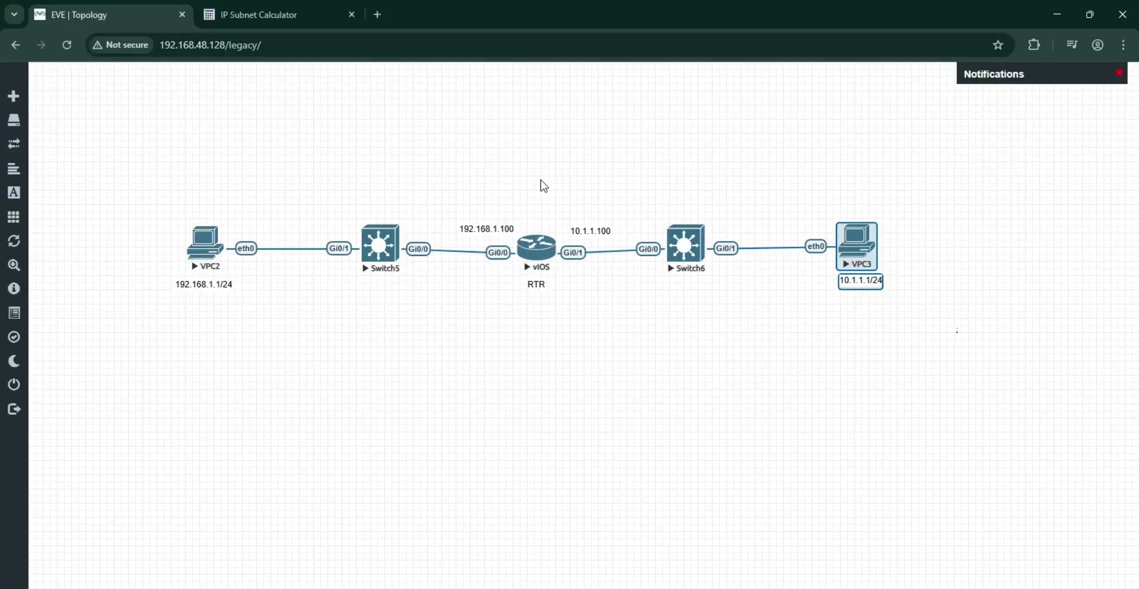
left_click_drag(541, 180, 895, 325)
left_click(600, 389)
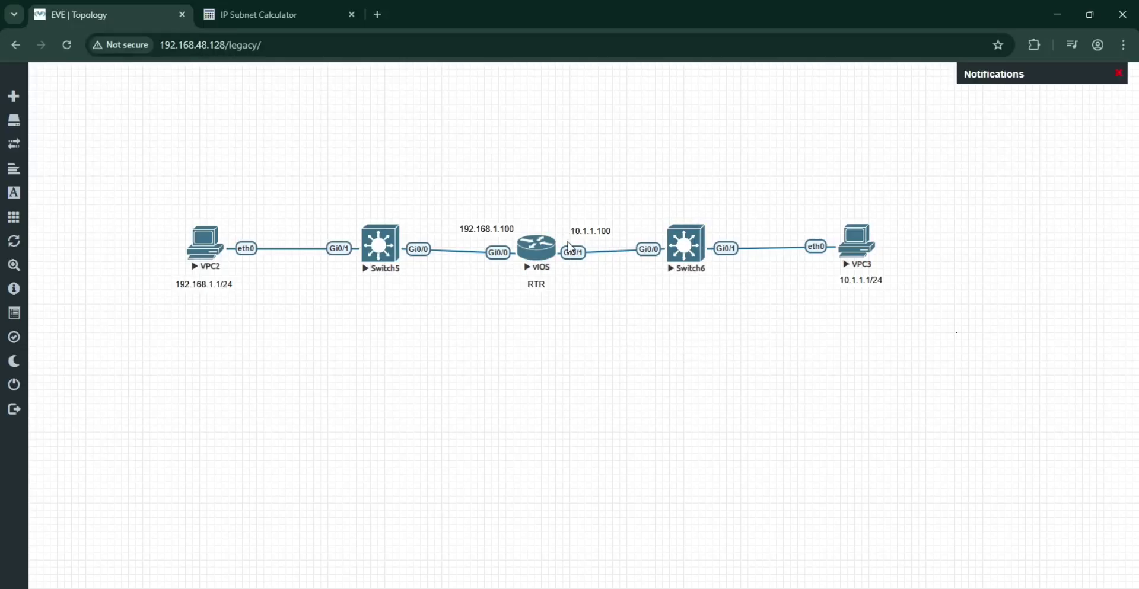
left_click_drag(561, 187, 981, 333)
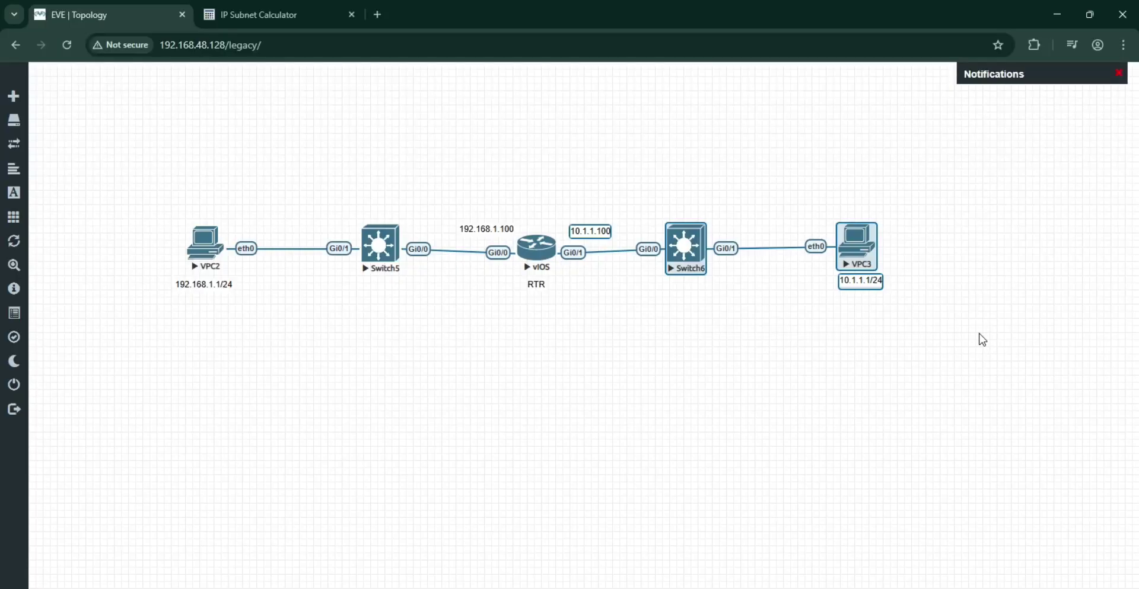
left_click_drag(541, 194, 606, 312)
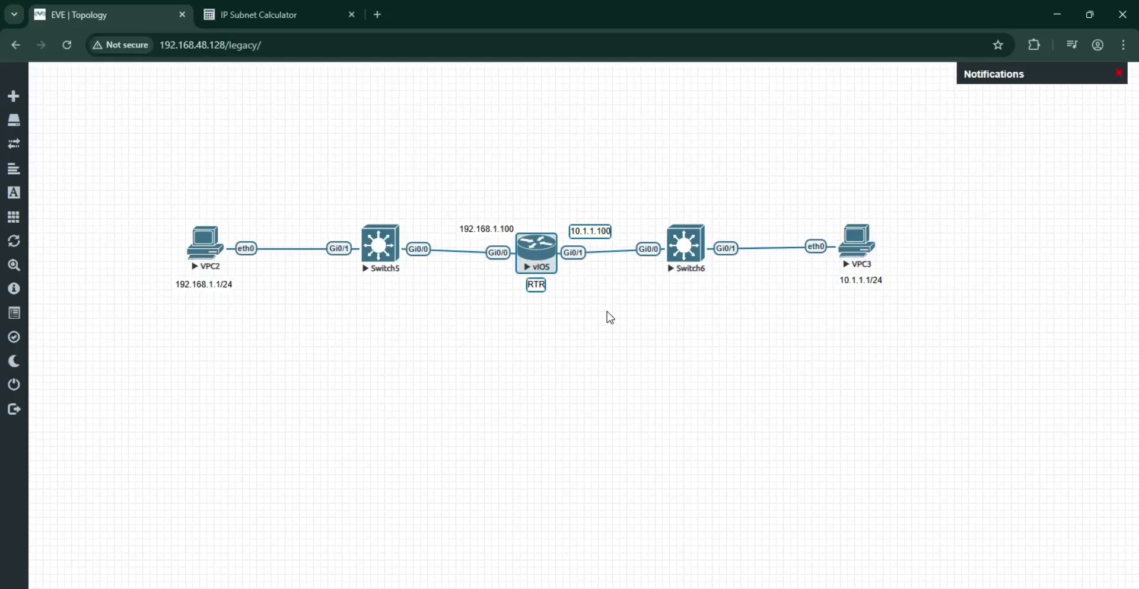
left_click_drag(534, 174, 617, 305)
left_click(618, 303)
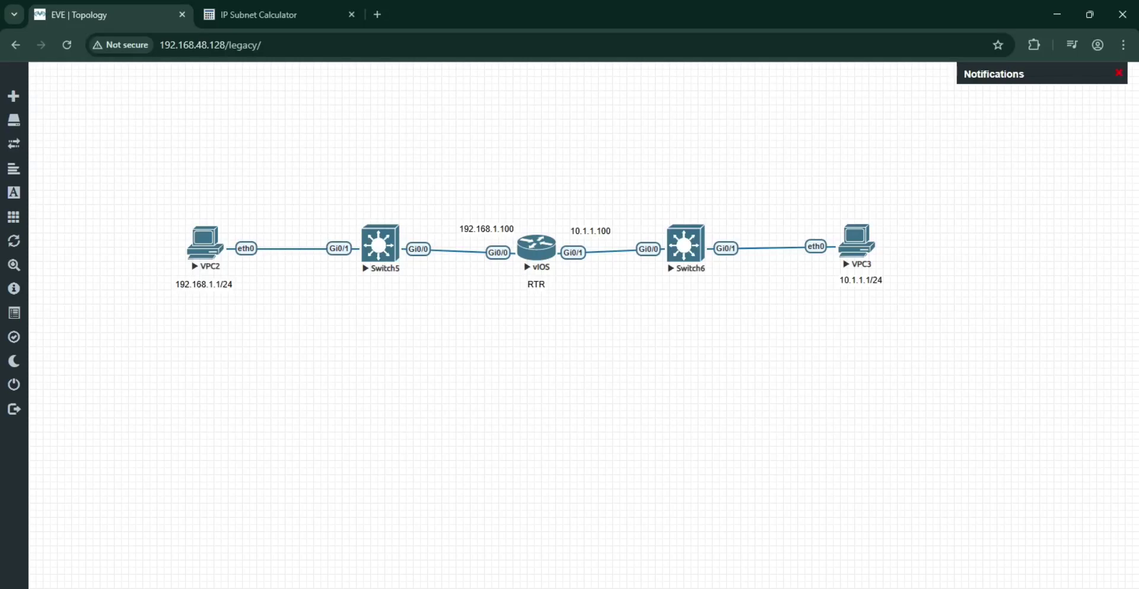
Bring the VPC2 console below the topology, run show ip, and highlight its IP address and gateway.
mouse_move(775, 588)
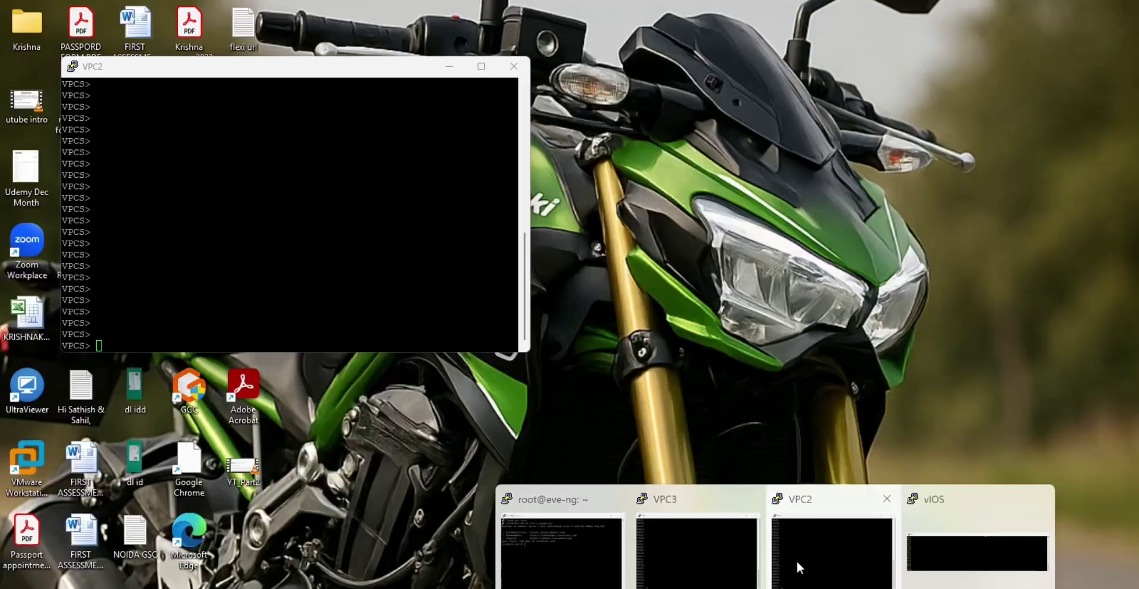
left_click(796, 561)
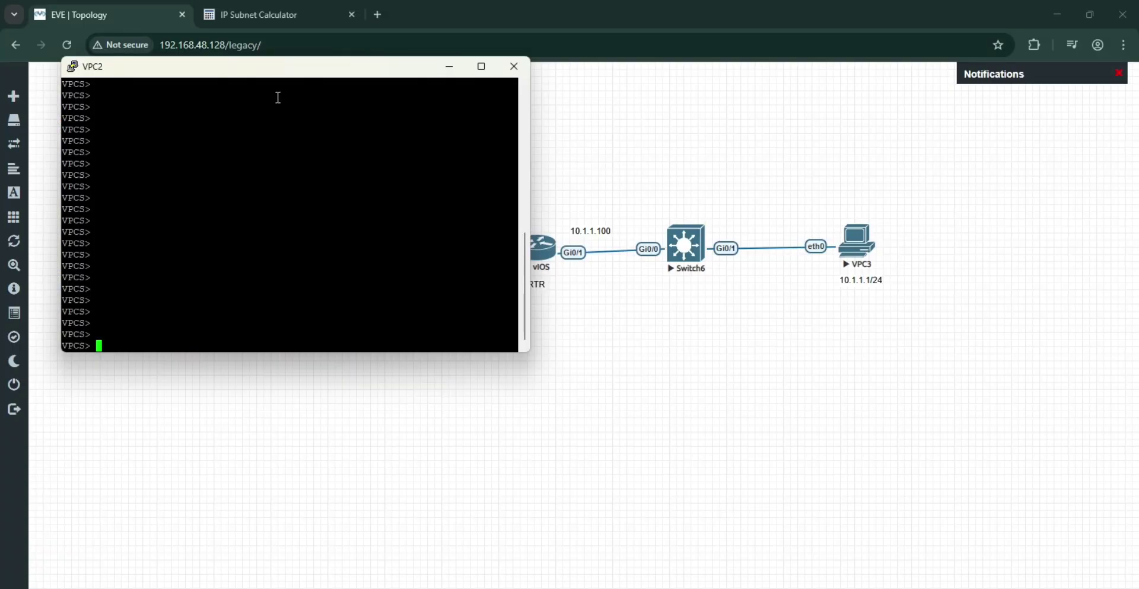
left_click_drag(272, 57, 507, 344)
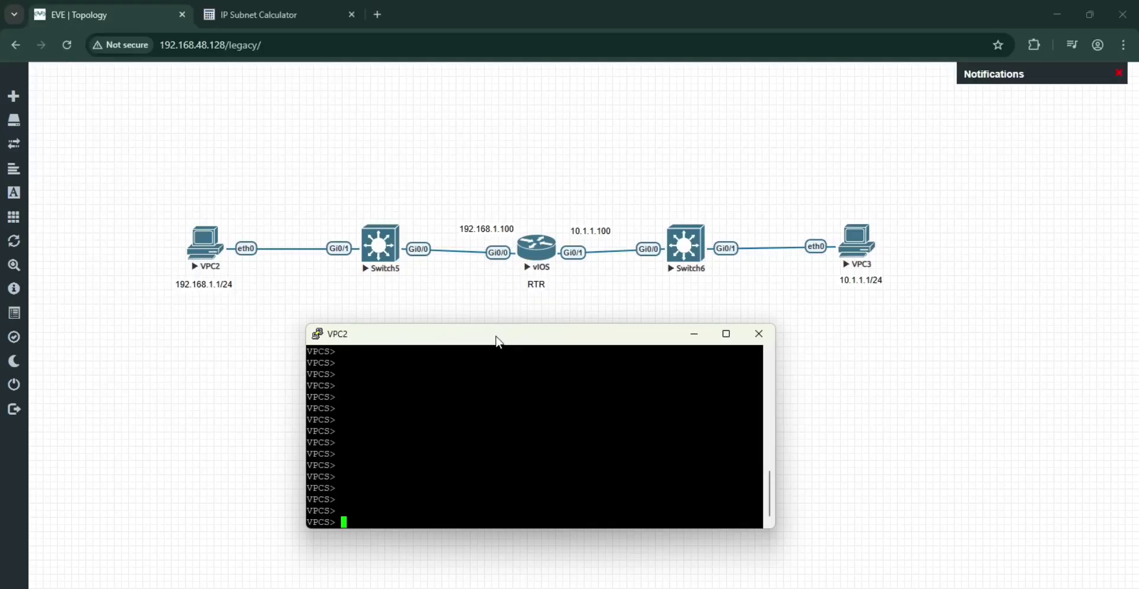
type("show ip")
key("Return")
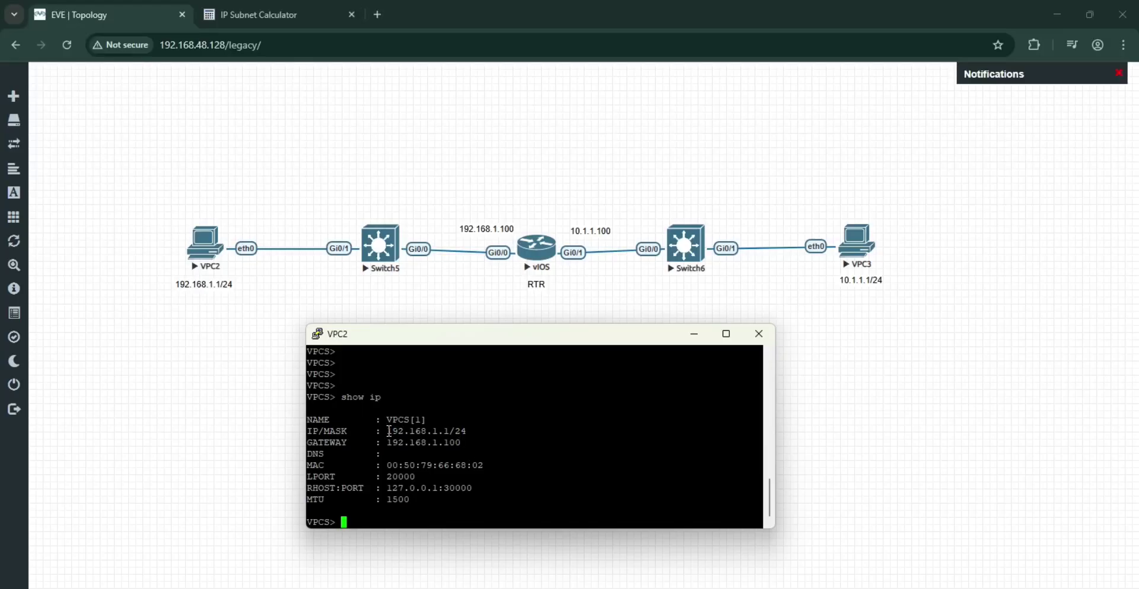
left_click_drag(387, 431, 448, 435)
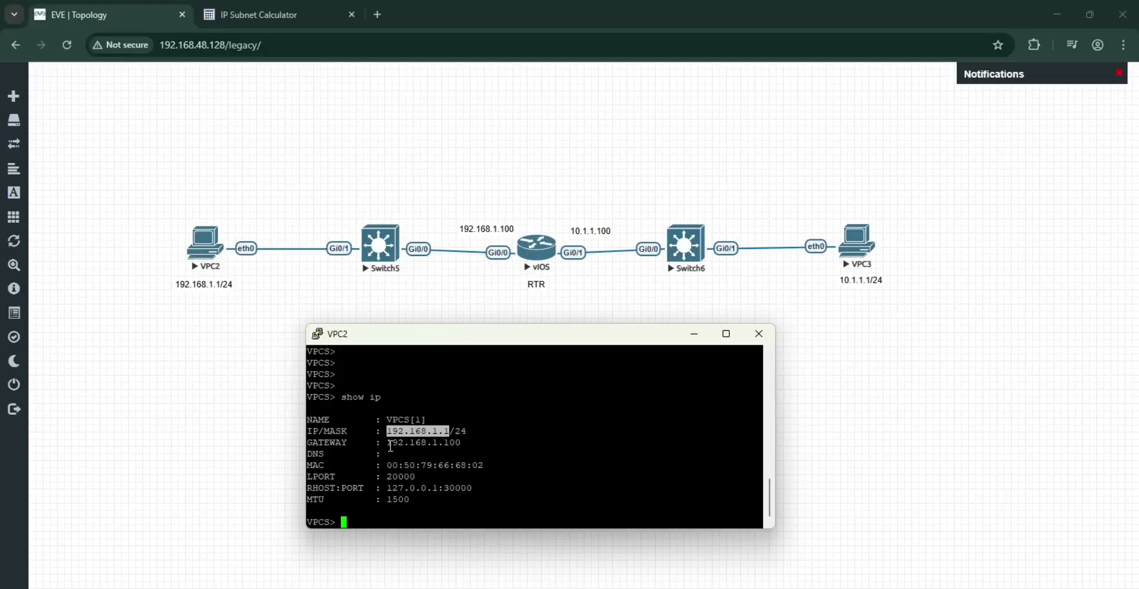
left_click_drag(389, 444, 466, 443)
left_click(466, 443)
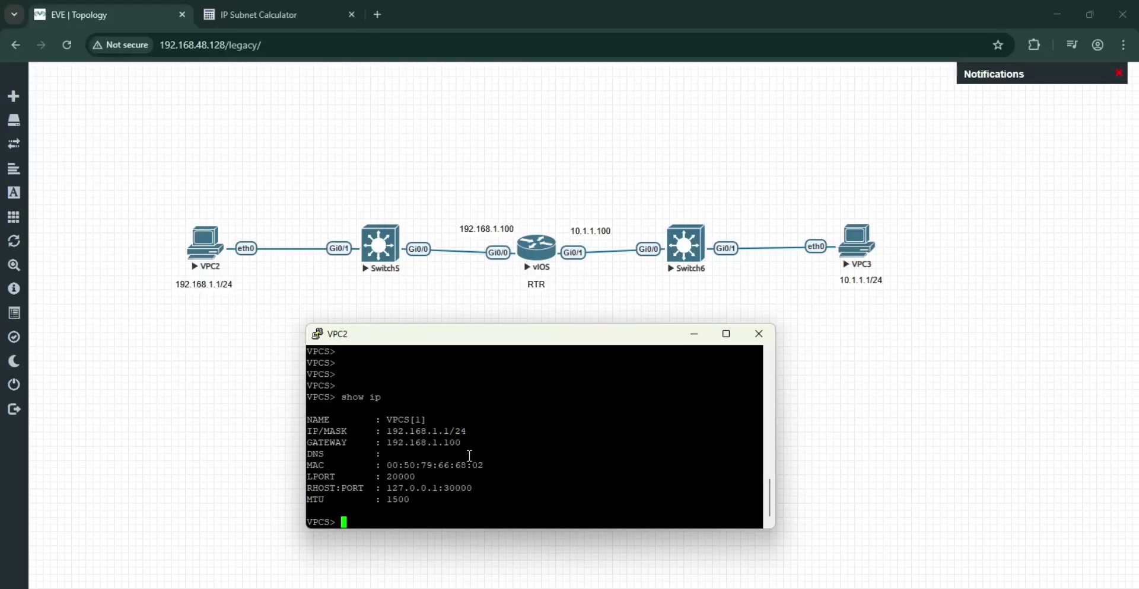
Bring up the VPC3 console, run show ip, highlight its gateway, and clear both consoles from the topology.
left_click(774, 588)
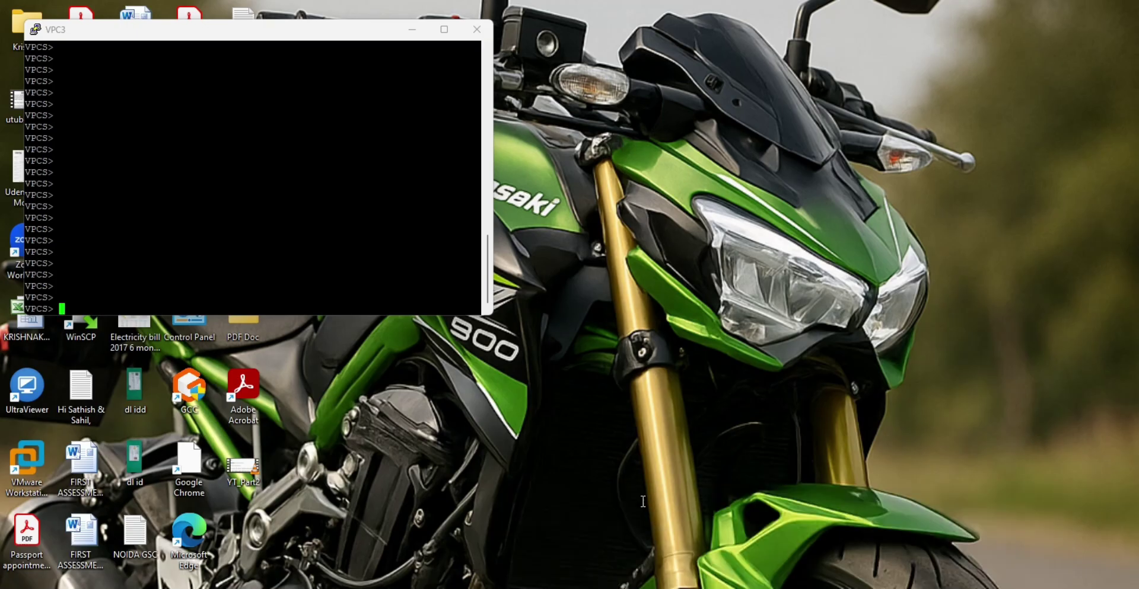
left_click(669, 538)
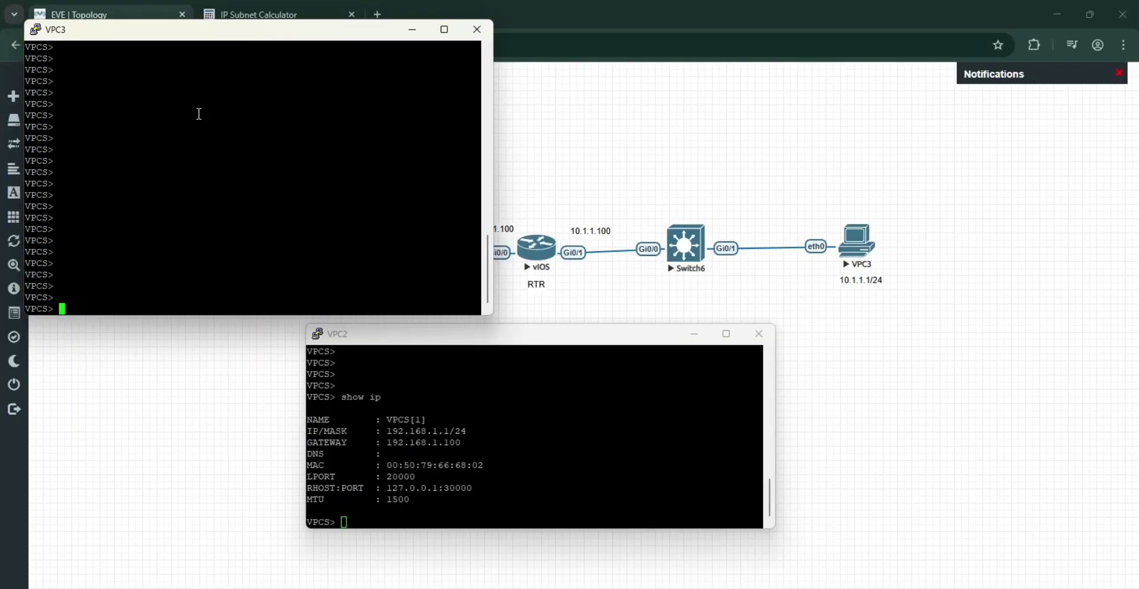
left_click_drag(236, 26, 604, 348)
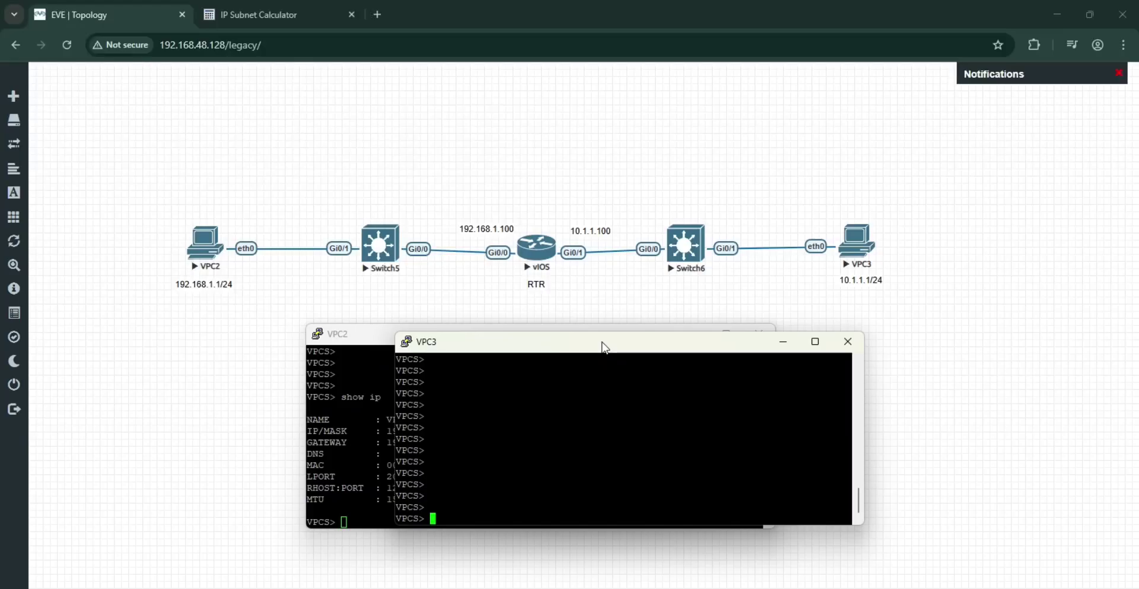
type("show ip")
key("Return")
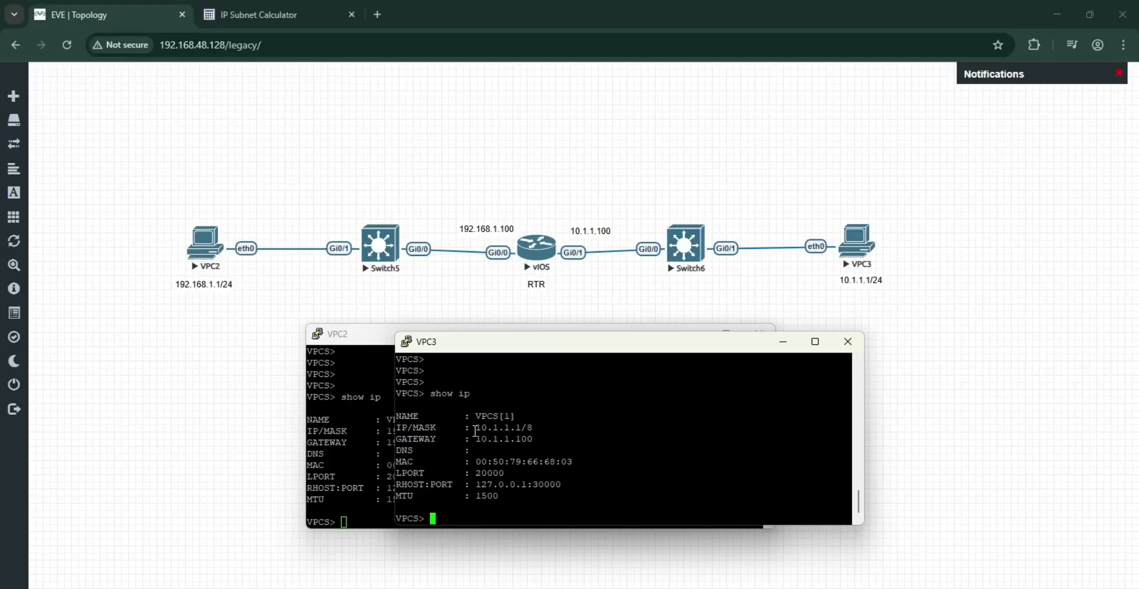
mouse_move(476, 432)
left_mouse_down()
mouse_move(518, 432)
mouse_move(478, 440)
mouse_move(518, 442)
mouse_move(492, 441)
left_mouse_up()
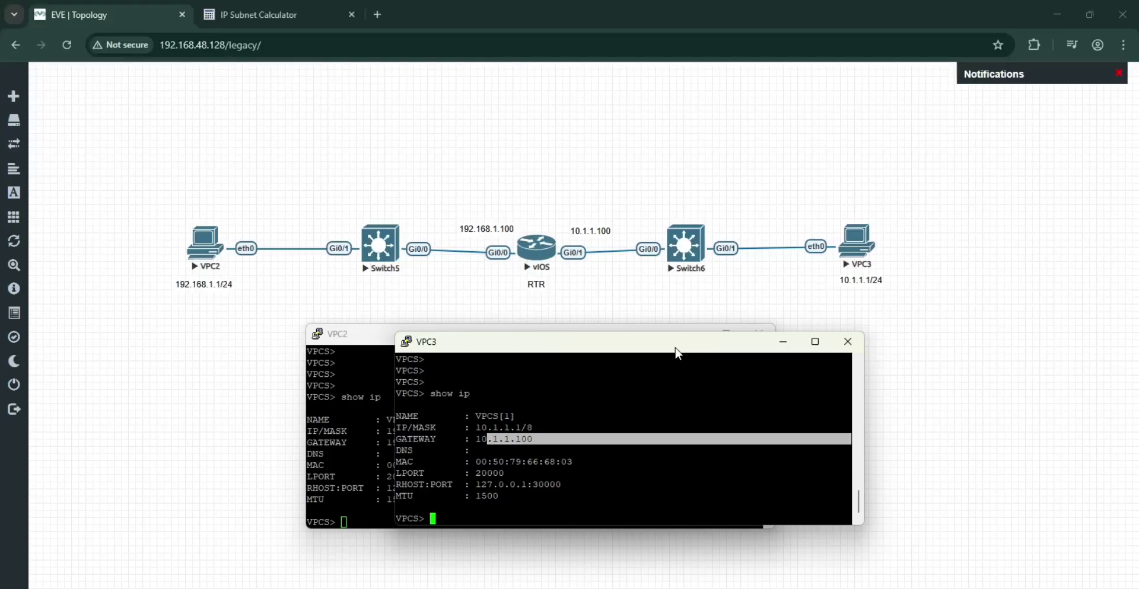
left_click(775, 340)
left_click(755, 333)
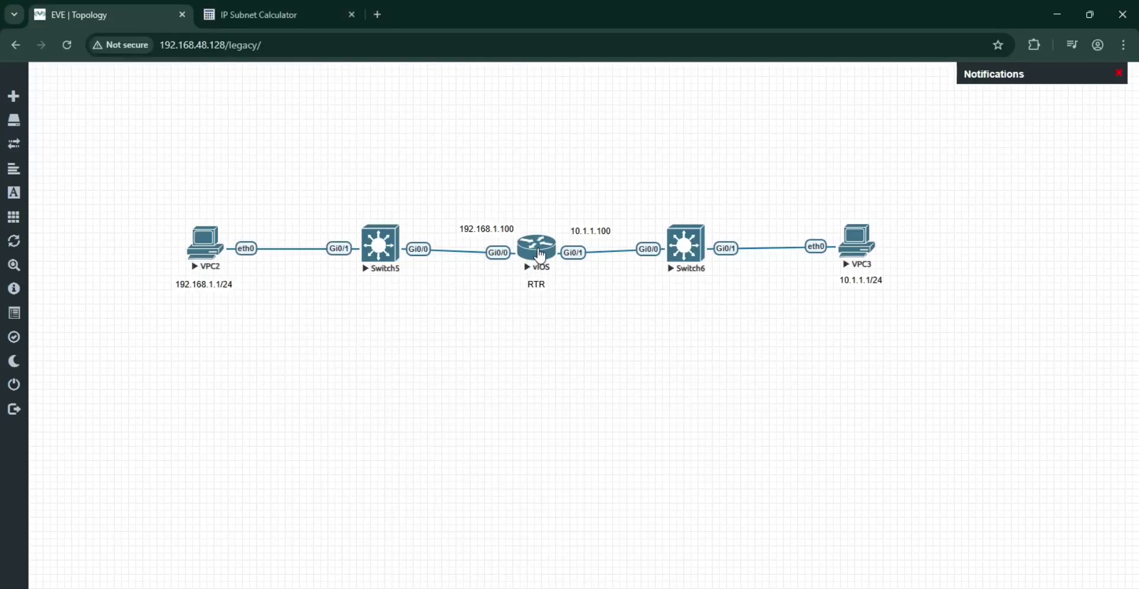
Start a Wireshark capture on the vIOS router's Gi0/0 interface and minimize the capture windows.
right_click(544, 251)
left_click(586, 357)
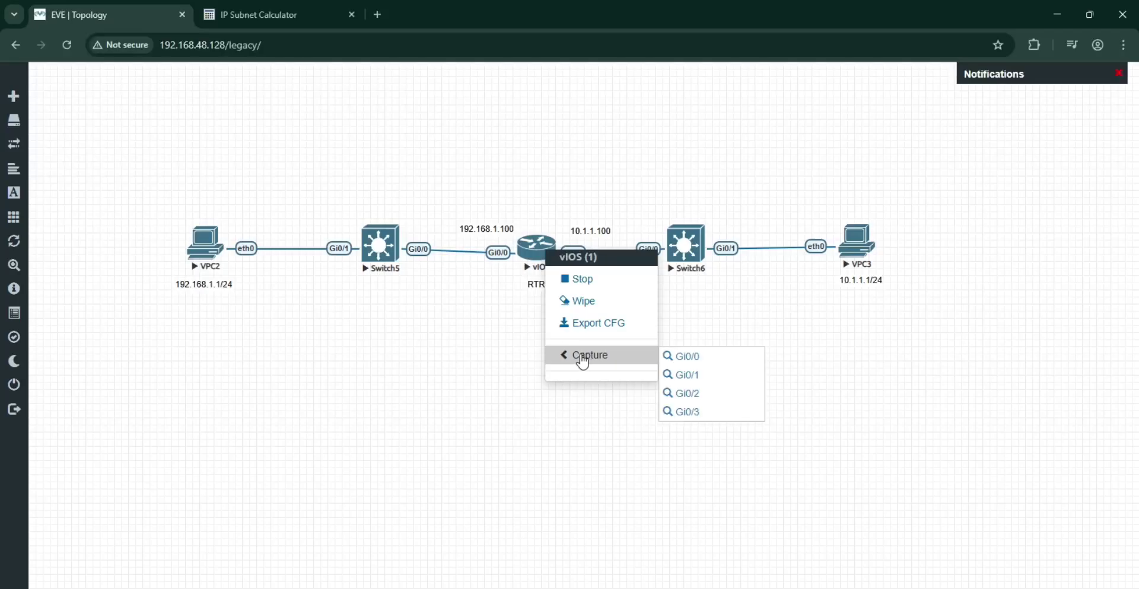
left_click(672, 358)
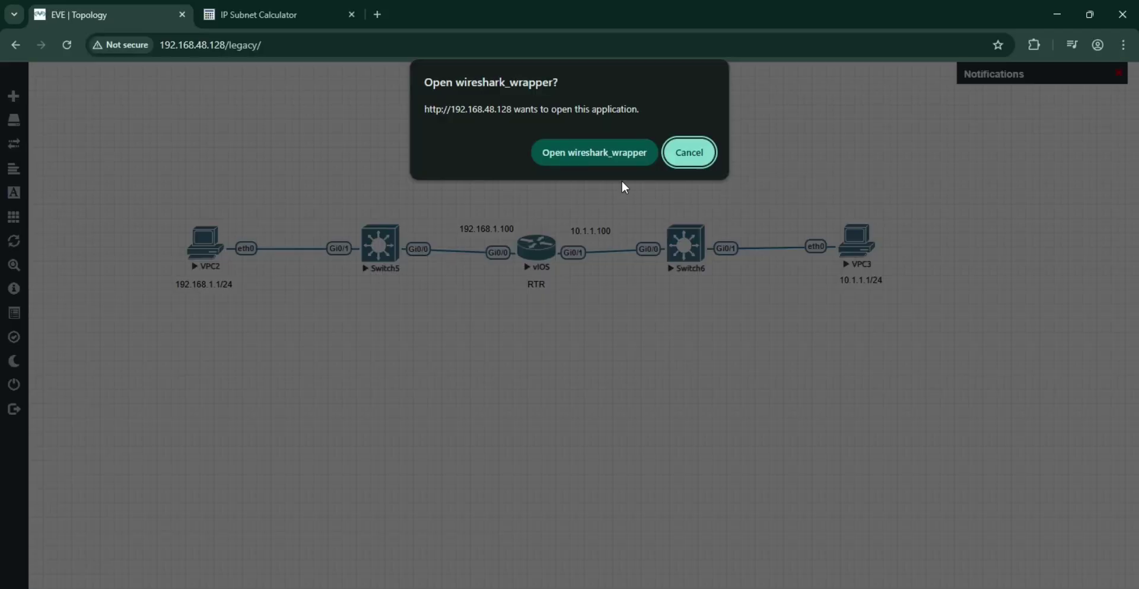
left_click(614, 151)
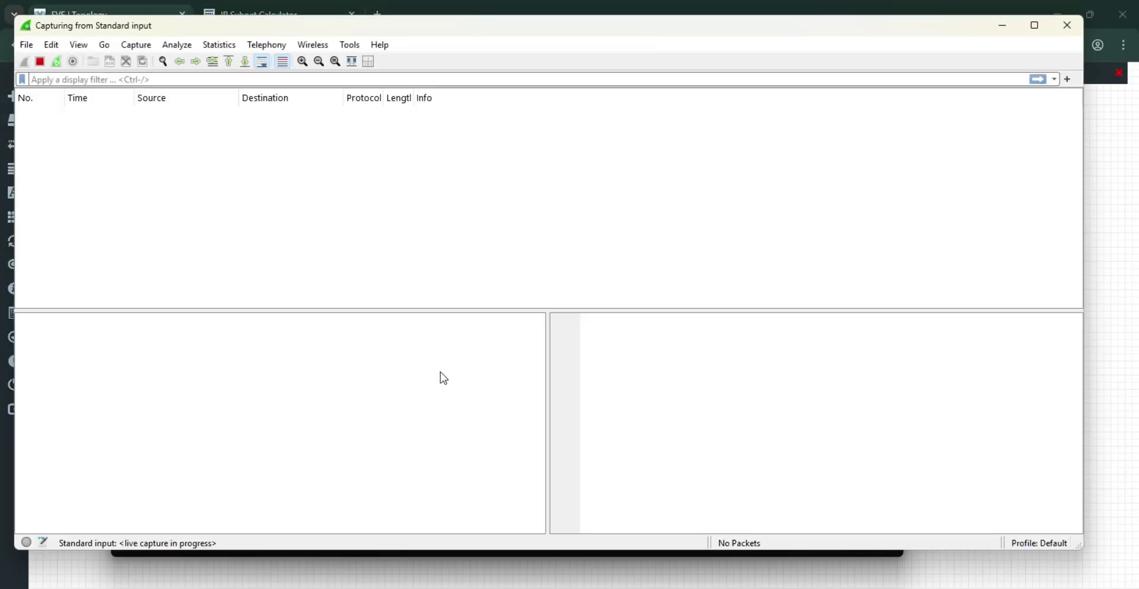
left_click(1002, 25)
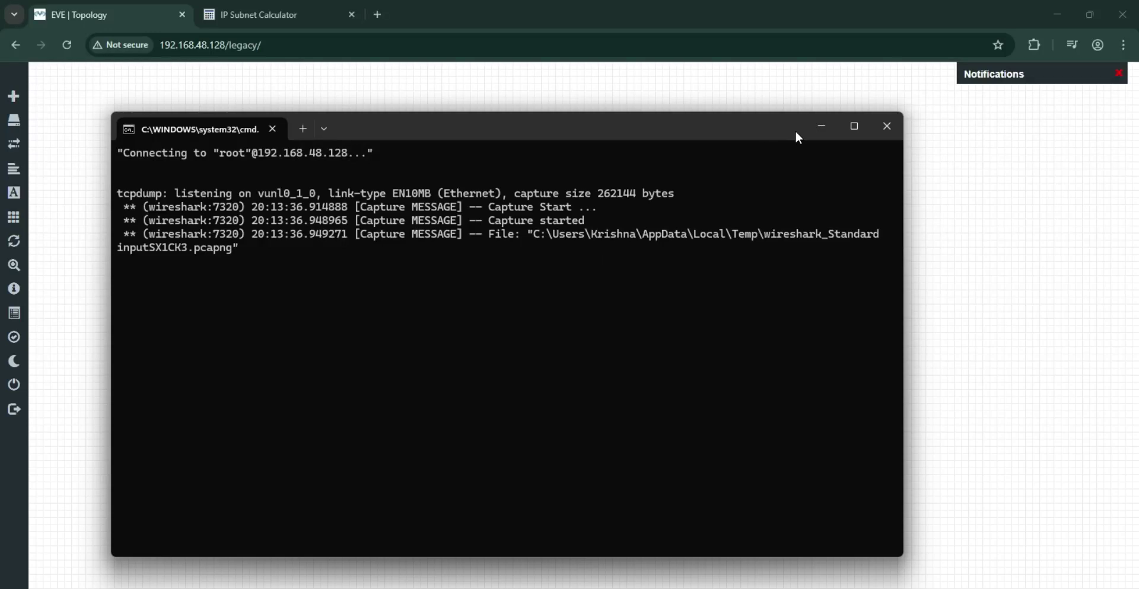
left_click(822, 127)
Start a second Wireshark capture on the vIOS router's Gi0/1 interface and minimize its windows.
right_click(536, 248)
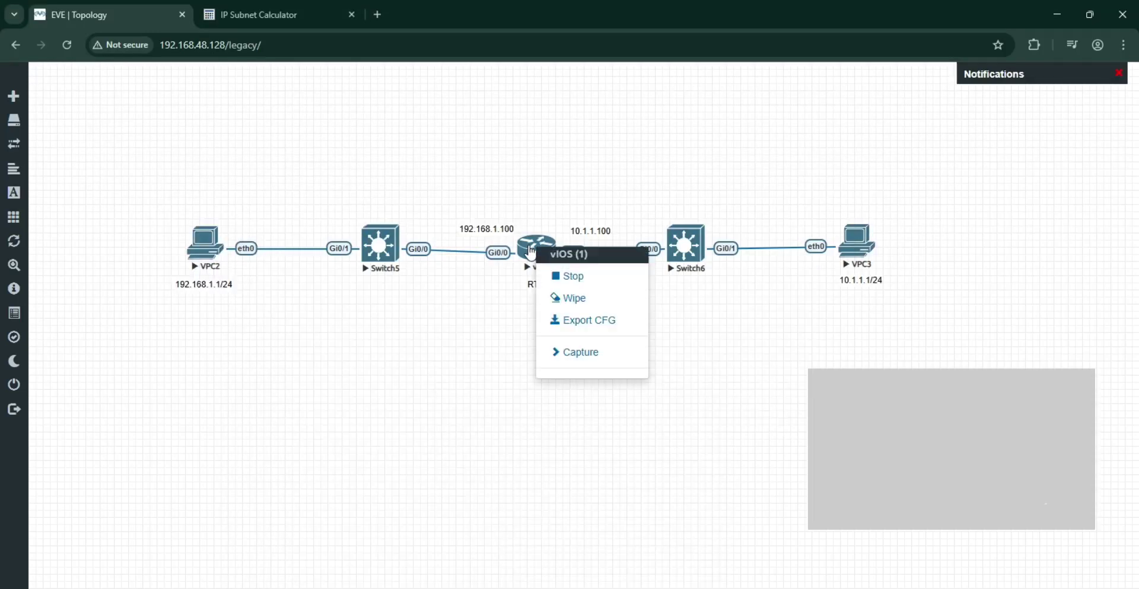
left_click(583, 353)
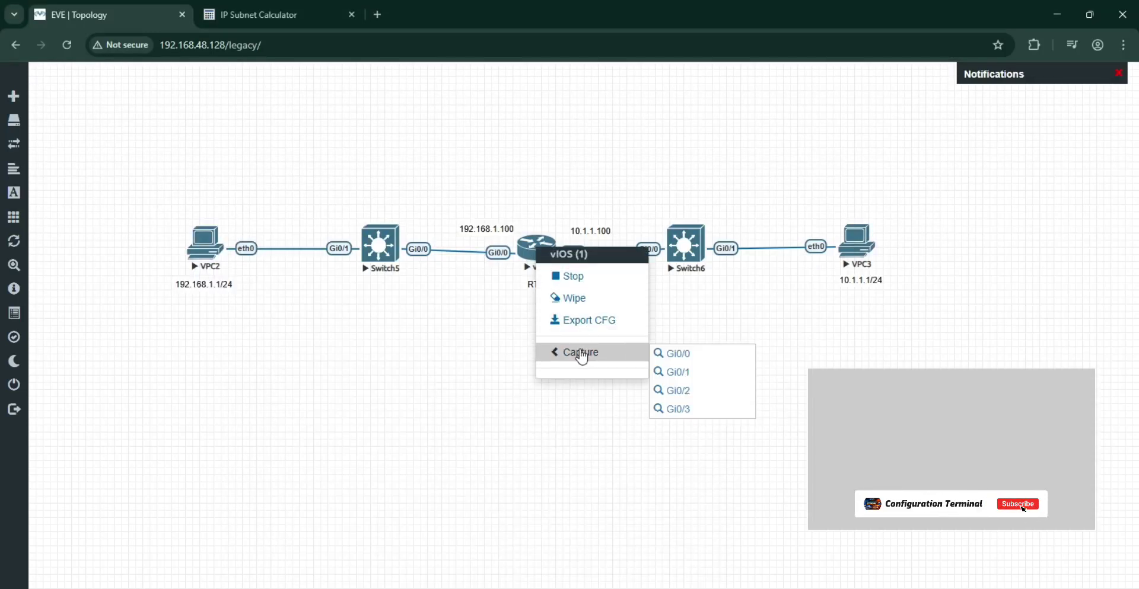
left_click(678, 372)
left_click(604, 158)
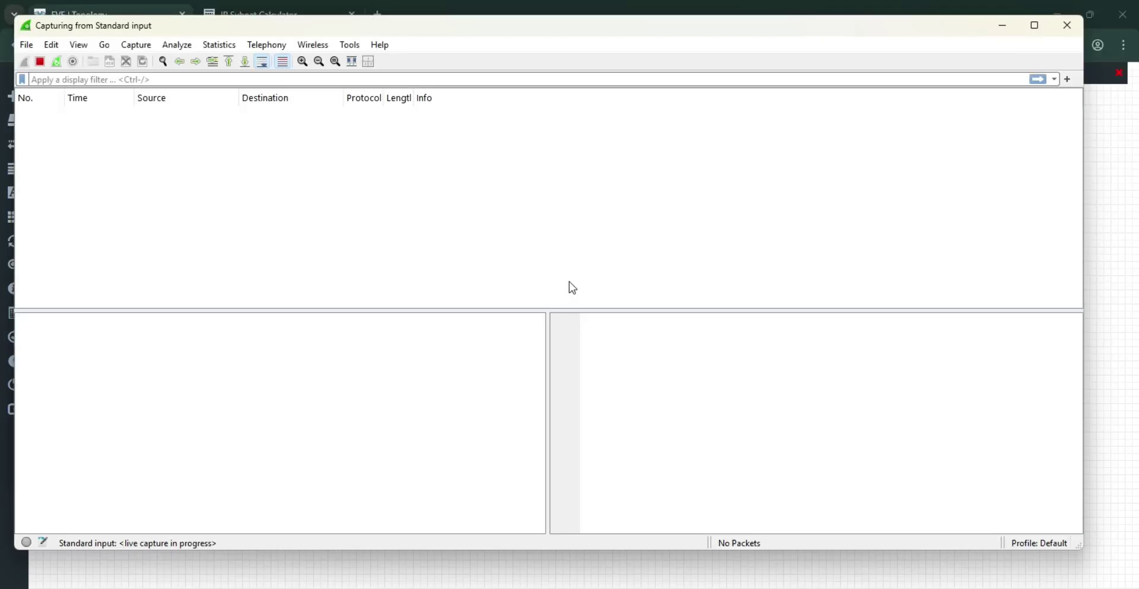
left_click(1002, 25)
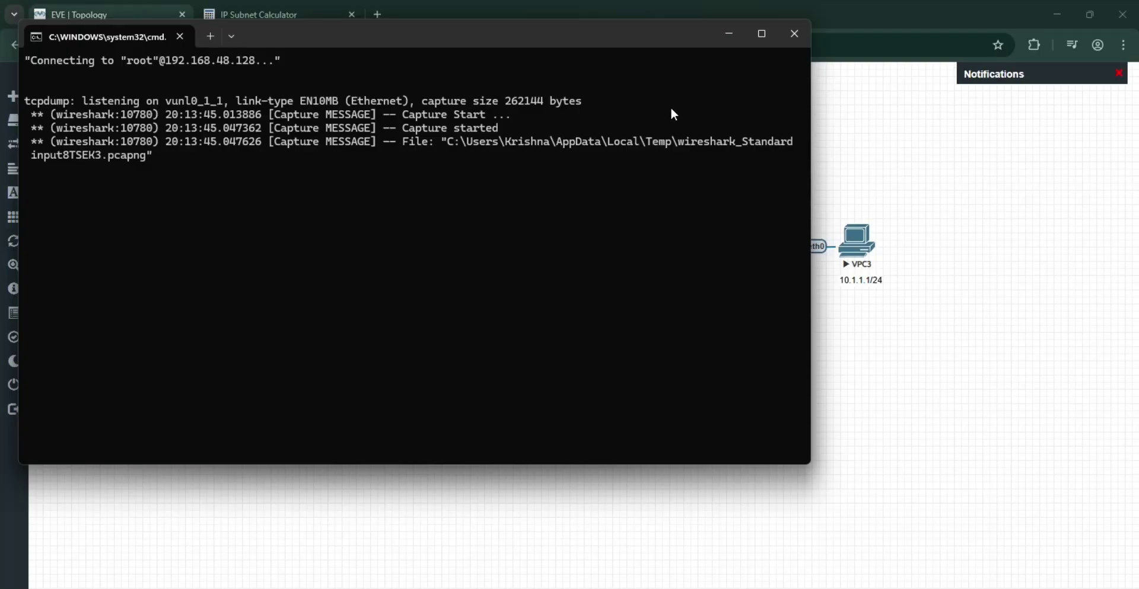
left_click(728, 33)
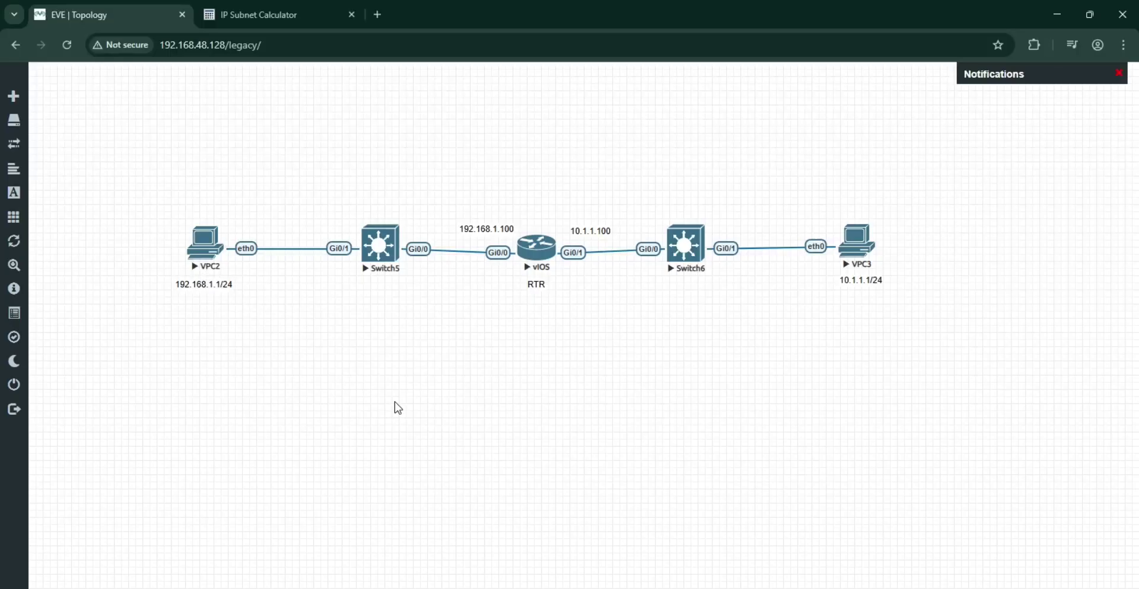
From the VPC2 console, ping VPC3 at 10.1.1.1.
mouse_move(743, 584)
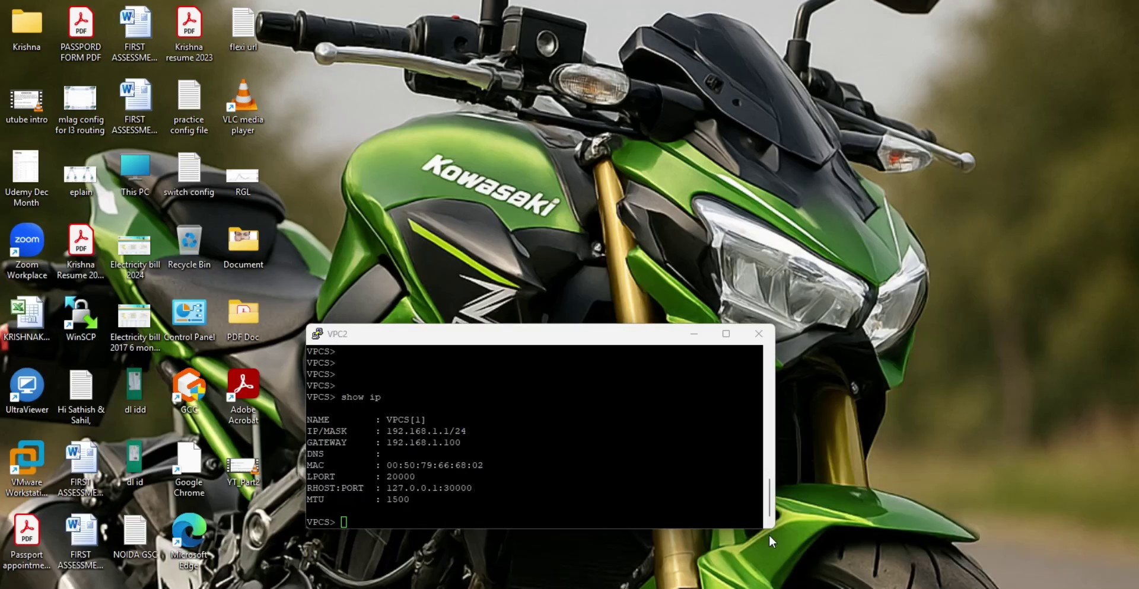
left_click(768, 535)
key("Return")
key("Return")
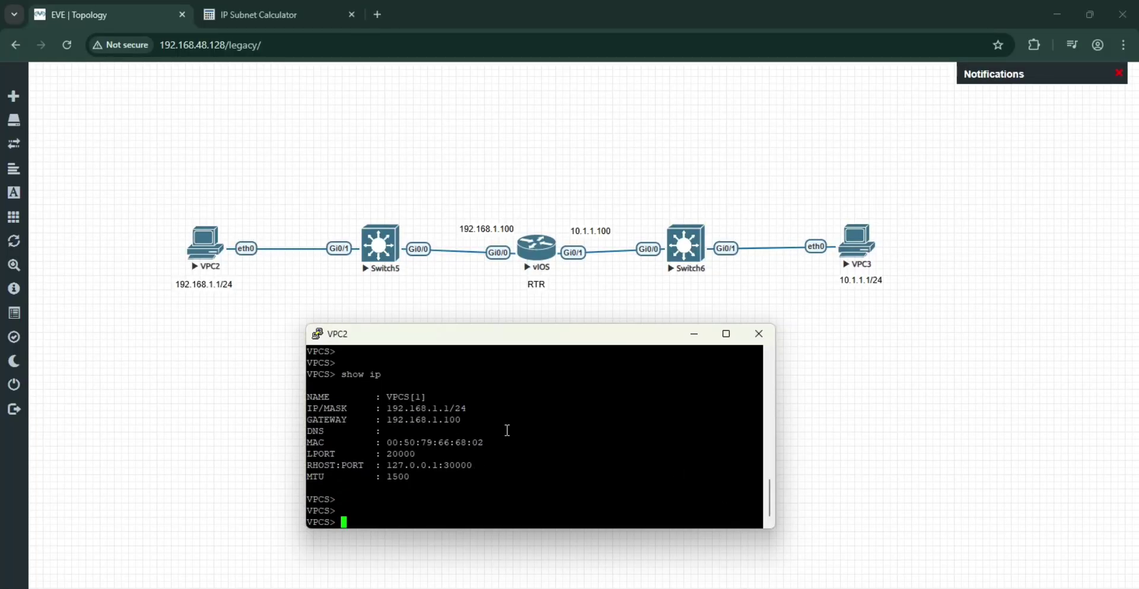
type("ping 10..")
key("BackSpace")
type("1.1.1")
key("Return")
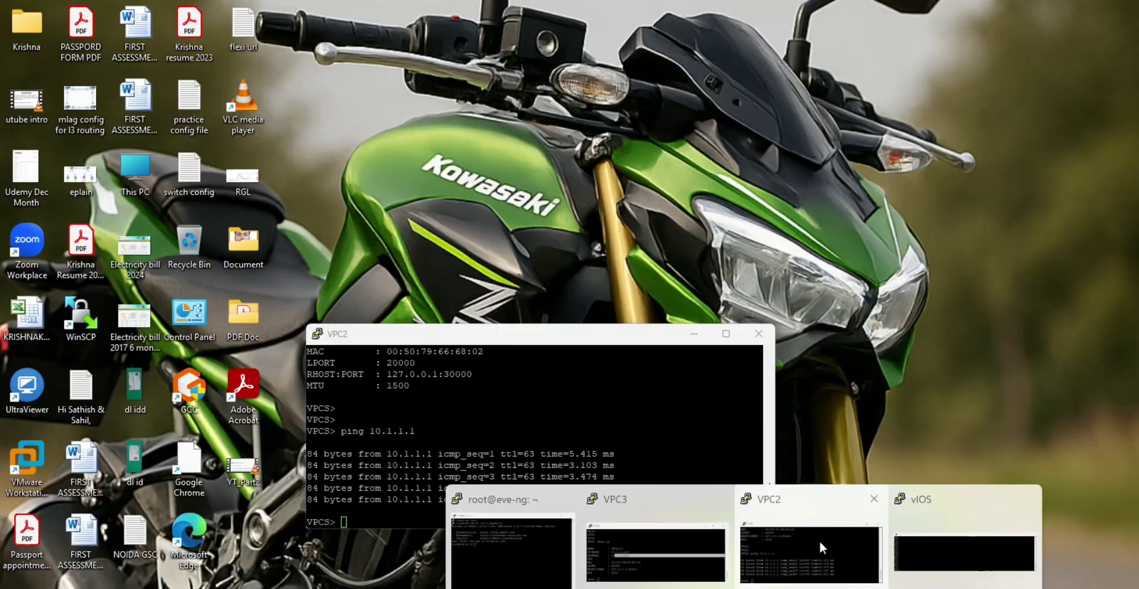
From the VPC3 console, ping VPC2 at 192.168.1.1.
left_click(684, 538)
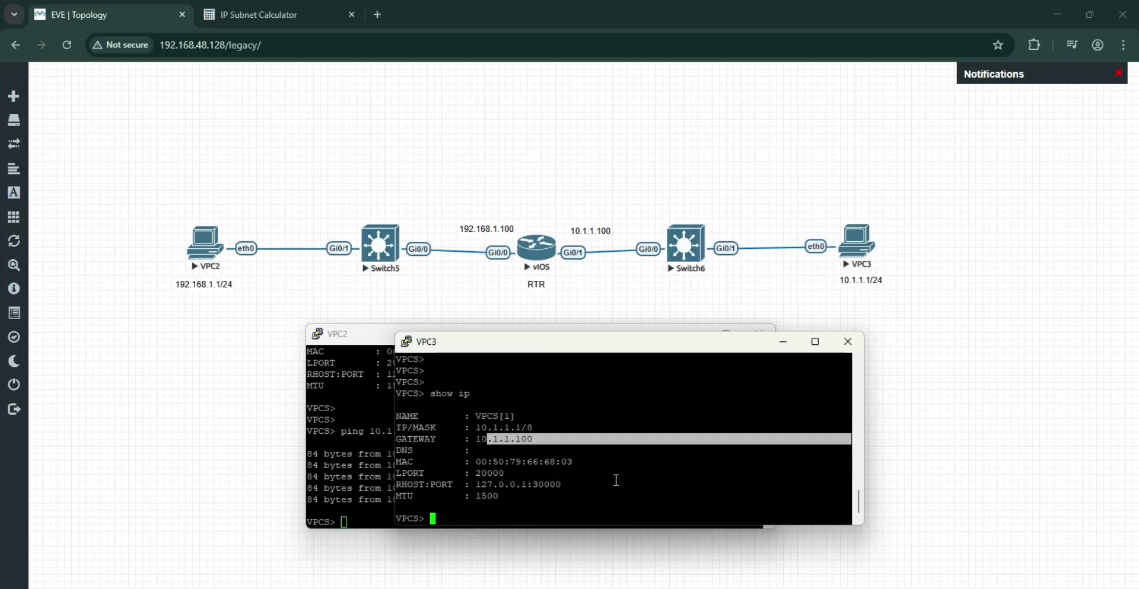
type("ping 192.168.1.1")
key("Return")
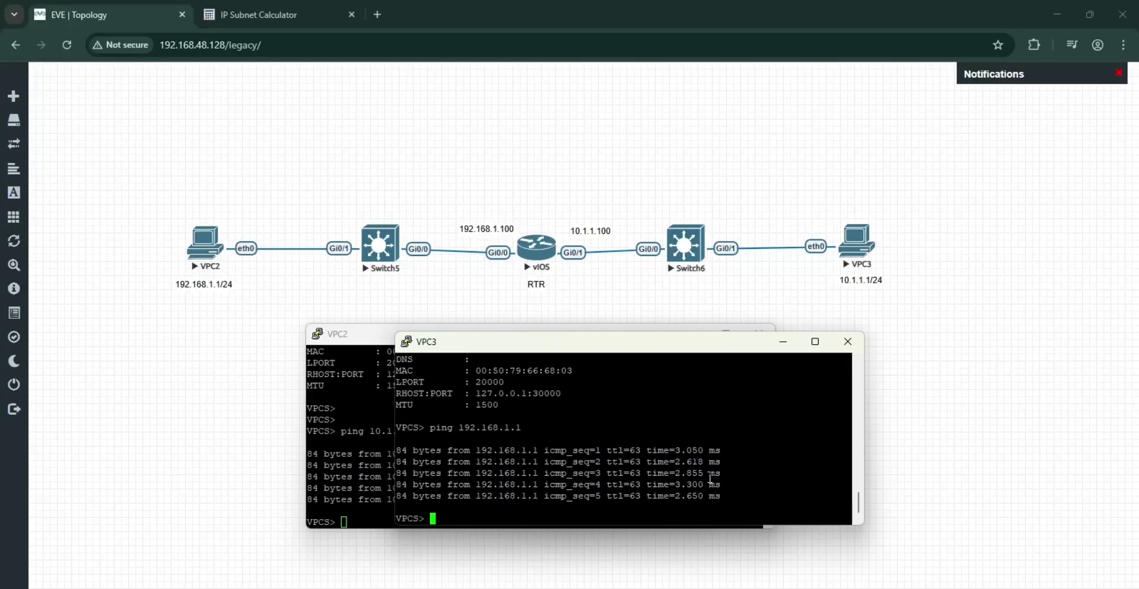
Switch to Wireshark and stop the live captures on both router interfaces, Gi0/1 and Gi0/0.
left_click(904, 552)
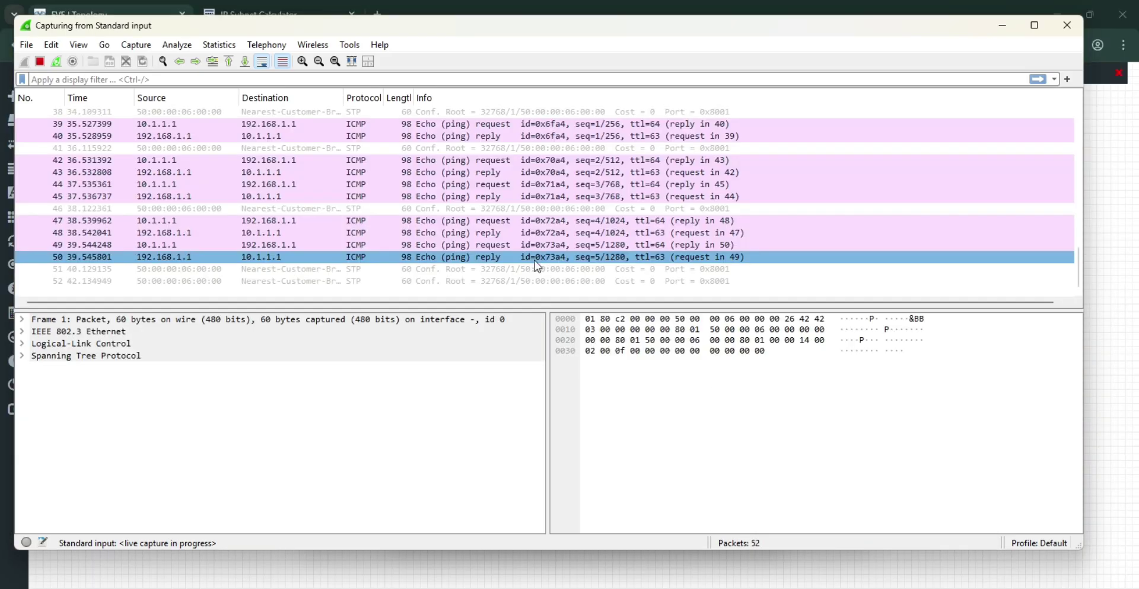
left_click(40, 61)
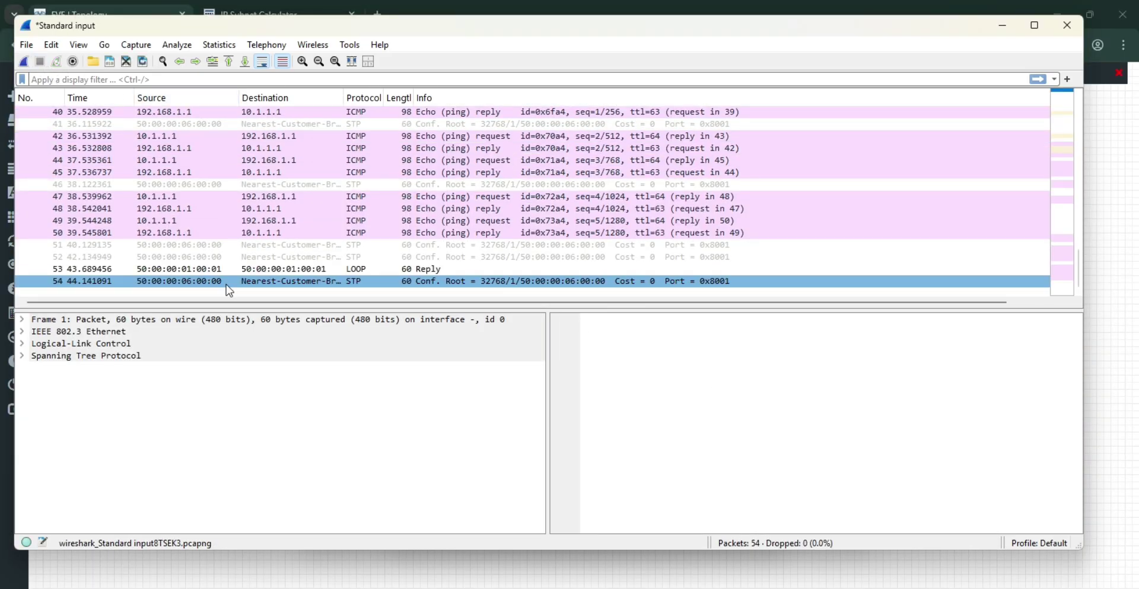
left_click(761, 546)
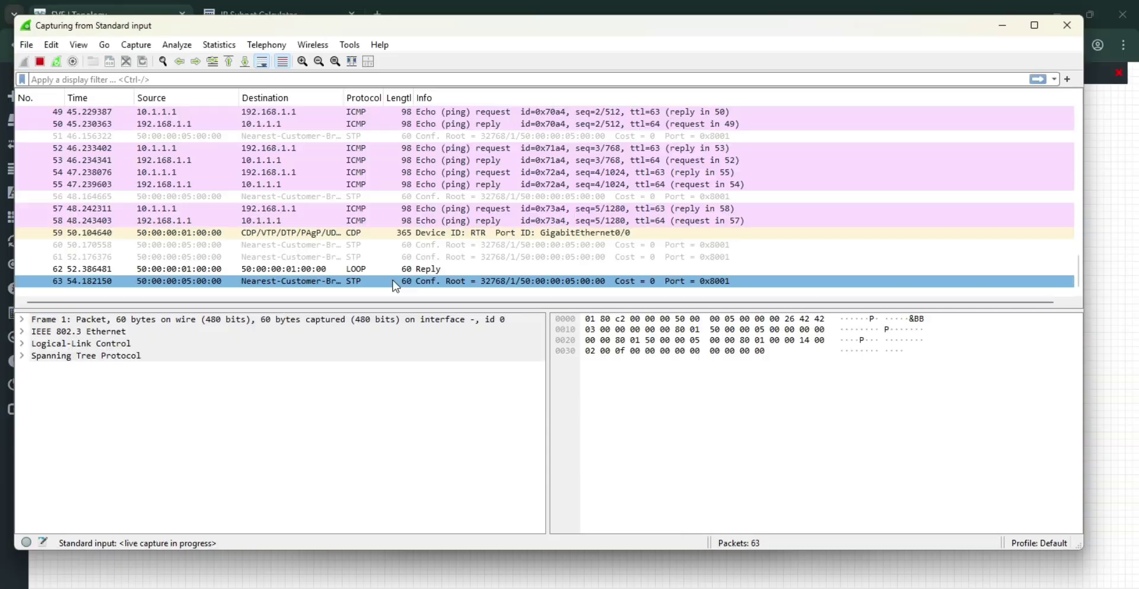
left_click(40, 61)
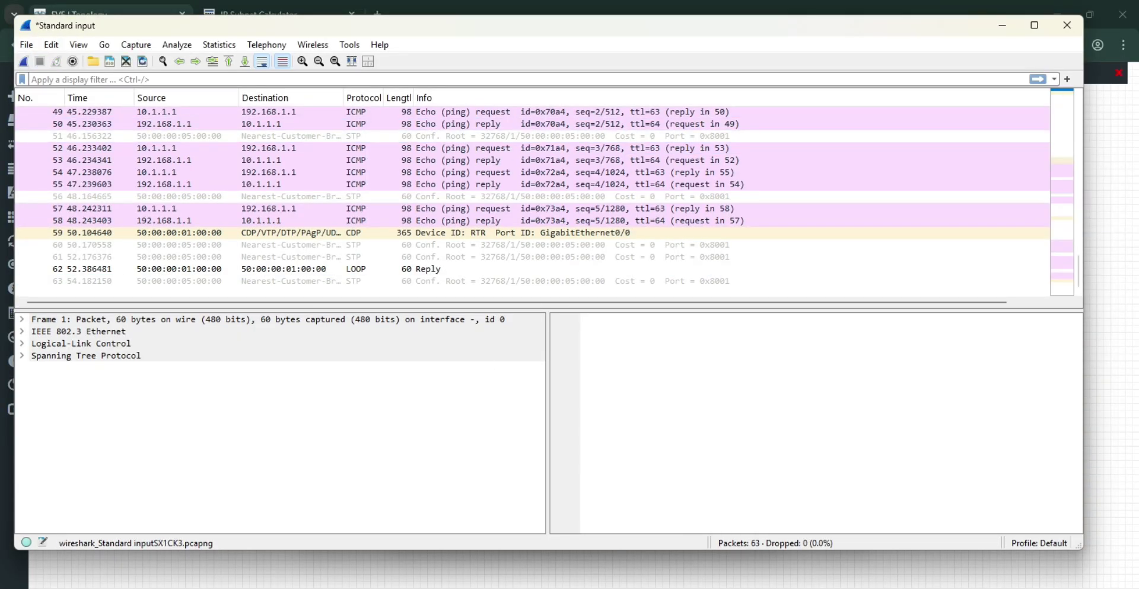
In the vIOS router console, run show ip route and highlight the connected 10.0.0.0/8 network and its exit interface.
left_click(650, 548)
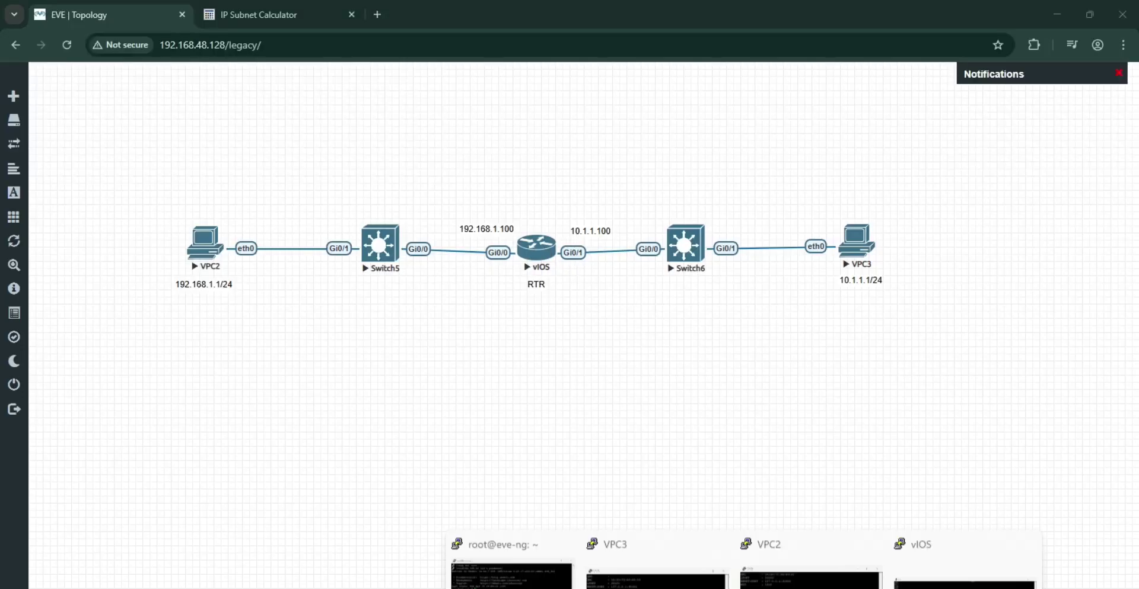
mouse_move(667, 552)
left_click(963, 553)
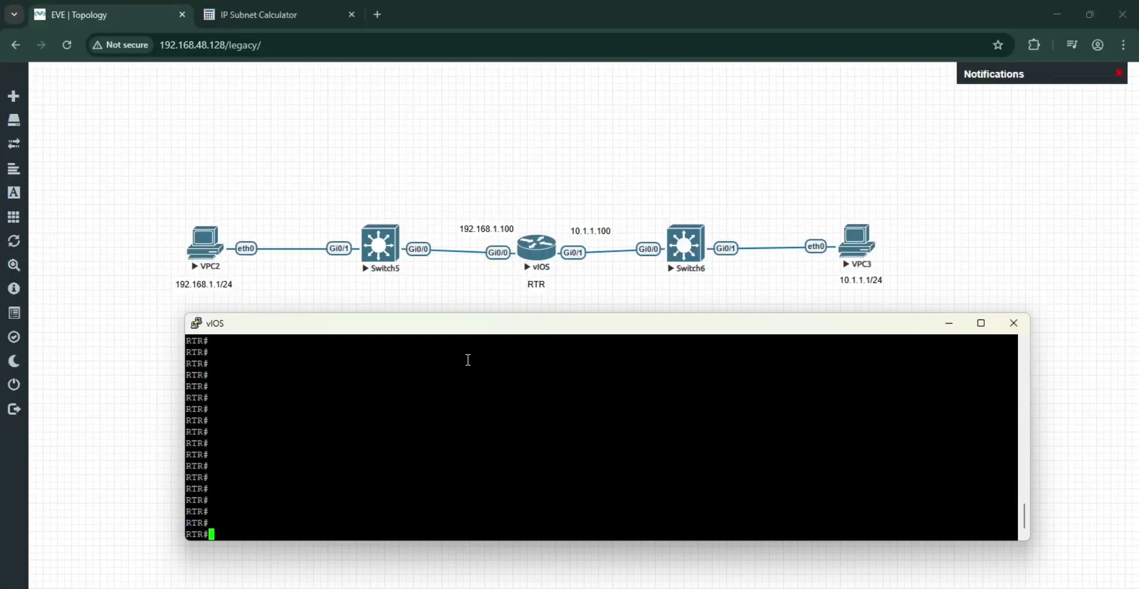
type("show ip route")
key("Return")
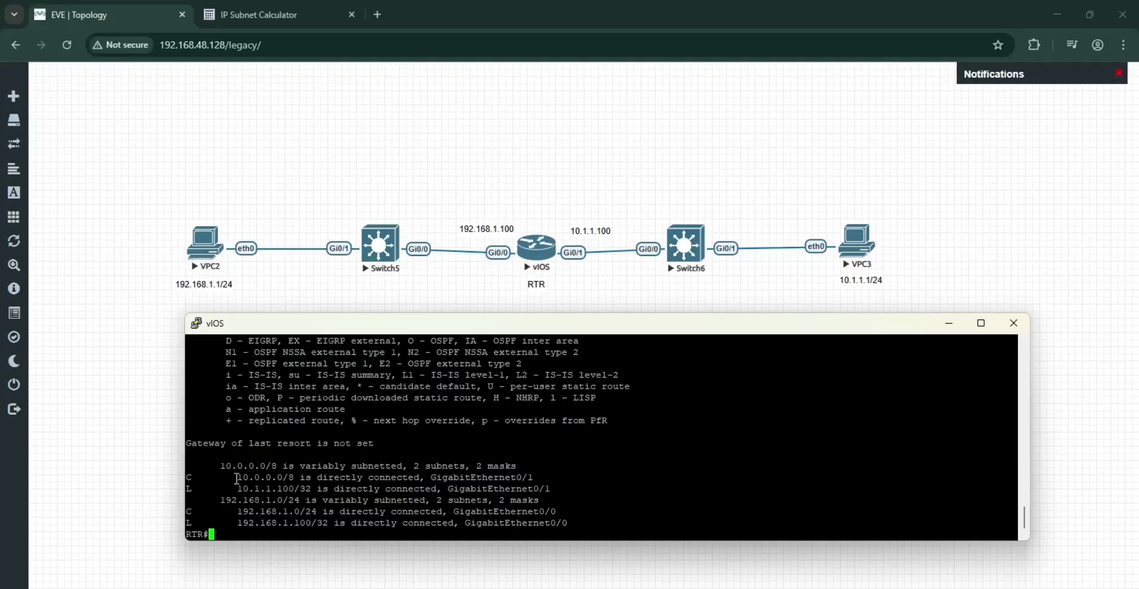
left_click_drag(236, 478, 299, 474)
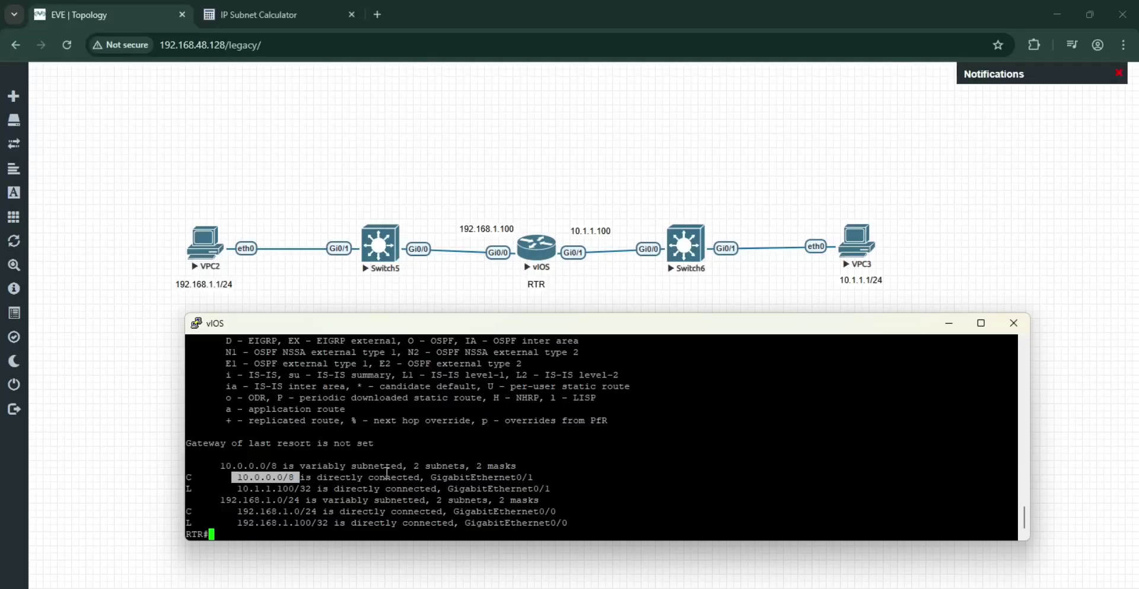
left_click_drag(429, 477, 544, 481)
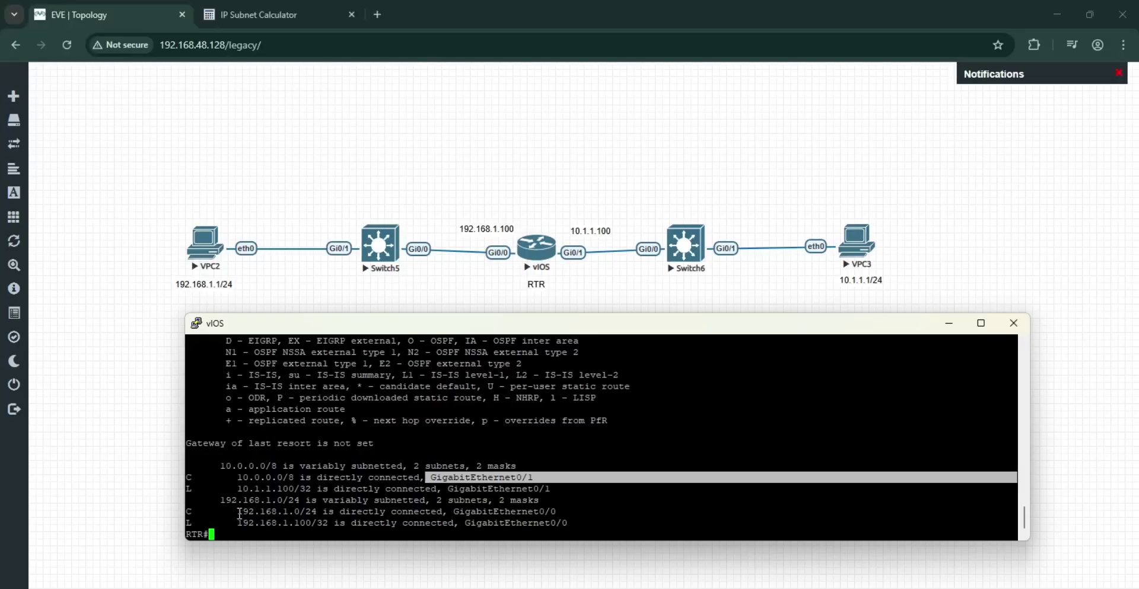
Highlight the connected 192.168.1.0/24 route and its exit interface in the router's routing table, and put the console away.
left_click_drag(239, 514, 292, 514)
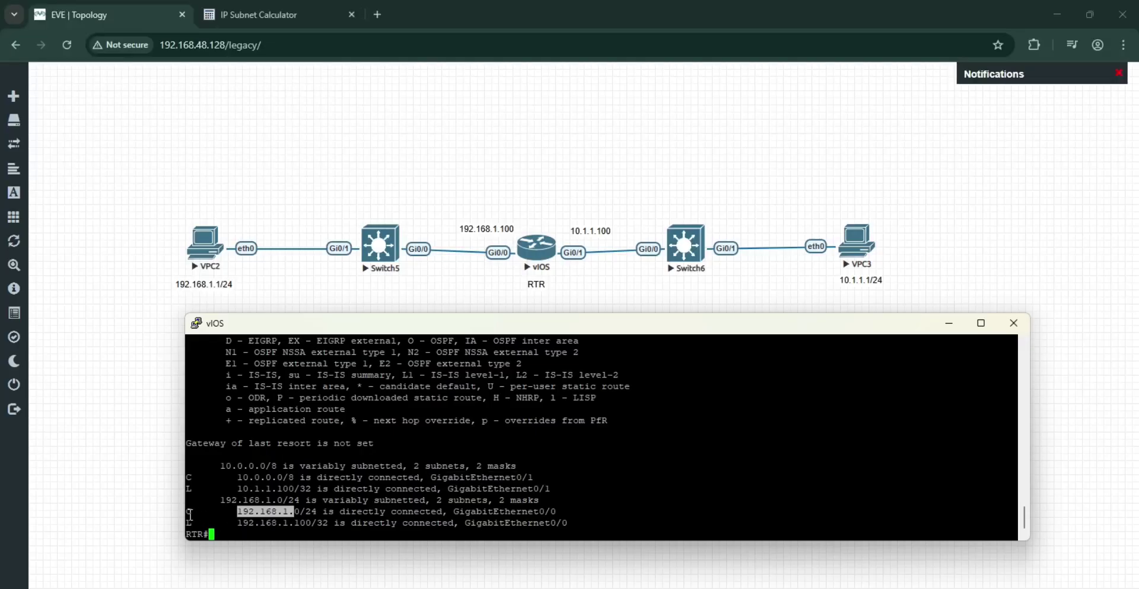
left_click_drag(190, 514, 258, 514)
left_click_drag(581, 511, 453, 517)
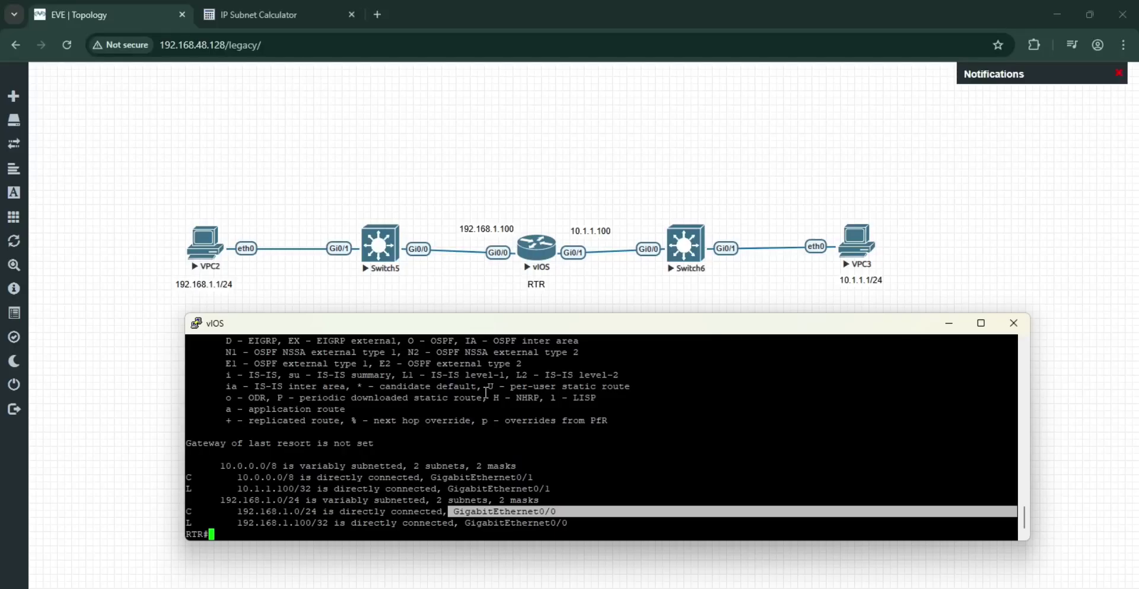
left_click(949, 327)
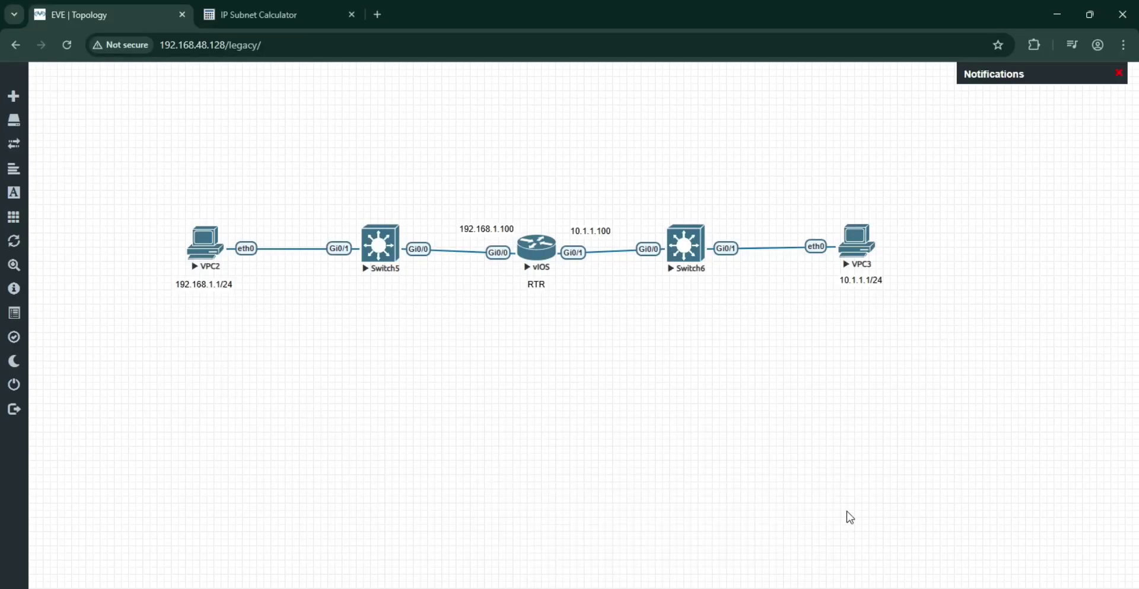
Switch to the Gi0/0 capture in Wireshark and locate the ARP exchange and first ICMP echo packets from 192.168.1.1.
left_click(755, 569)
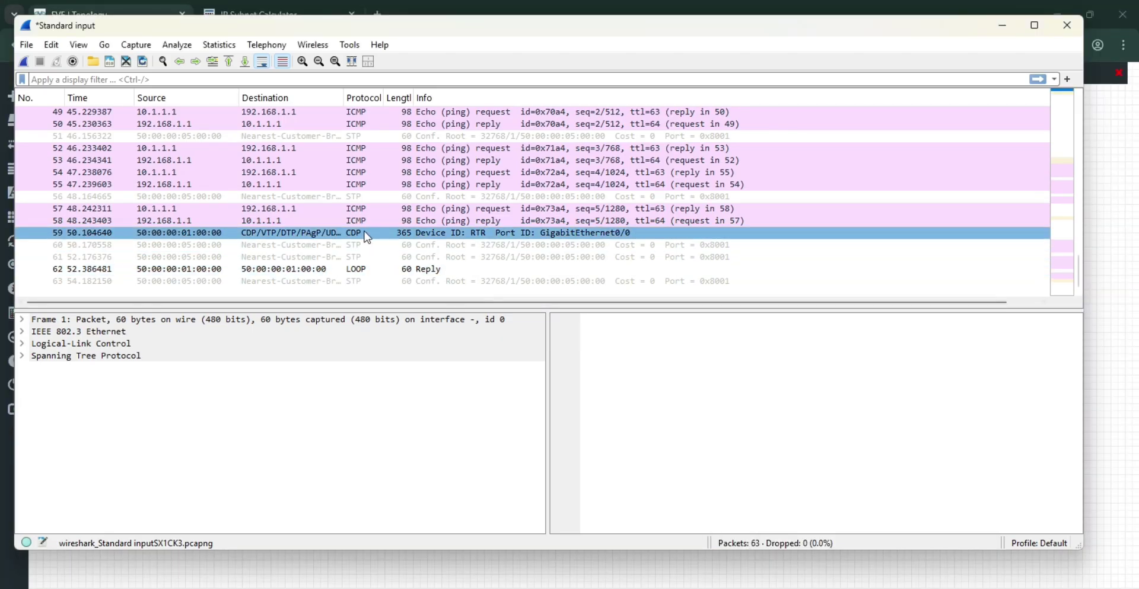
scroll(364, 233, "up", 5)
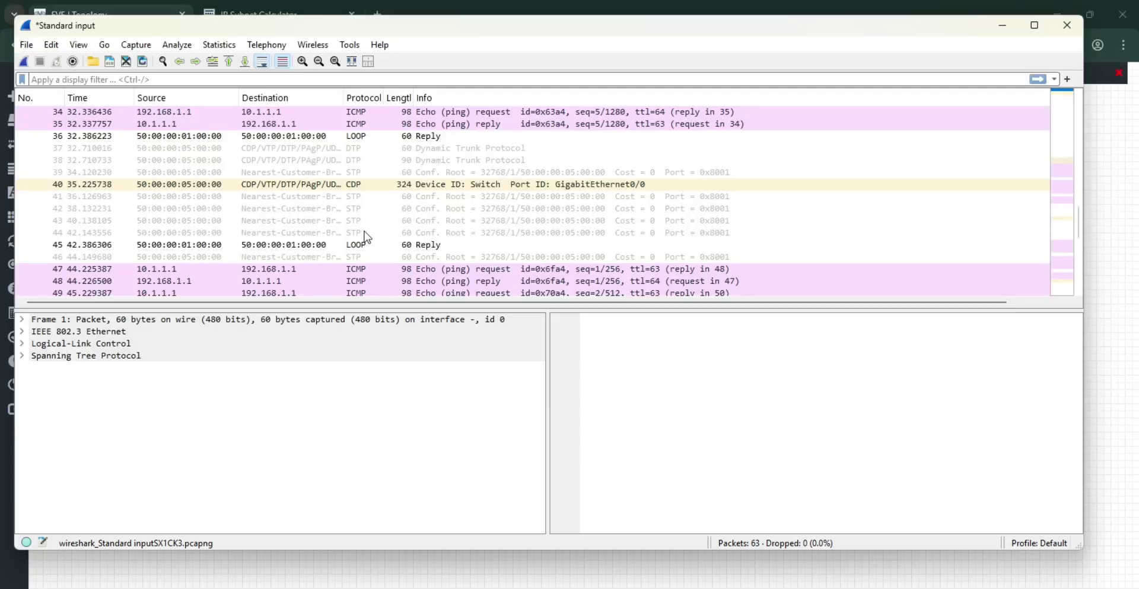
scroll(364, 232, "up", 7)
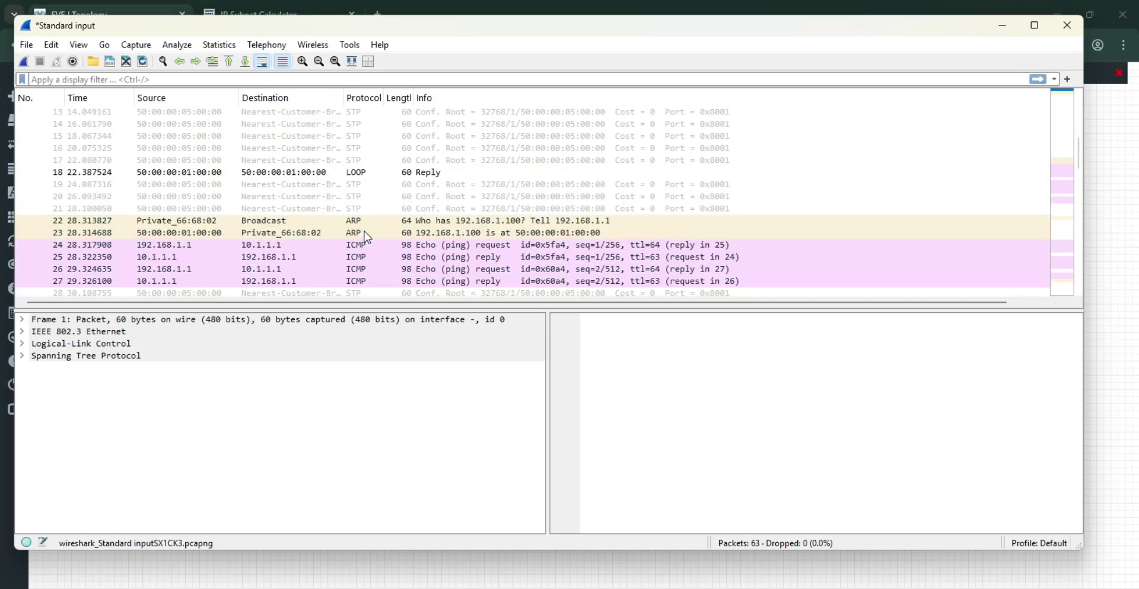
left_click(451, 224)
scroll(418, 223, "down", 5)
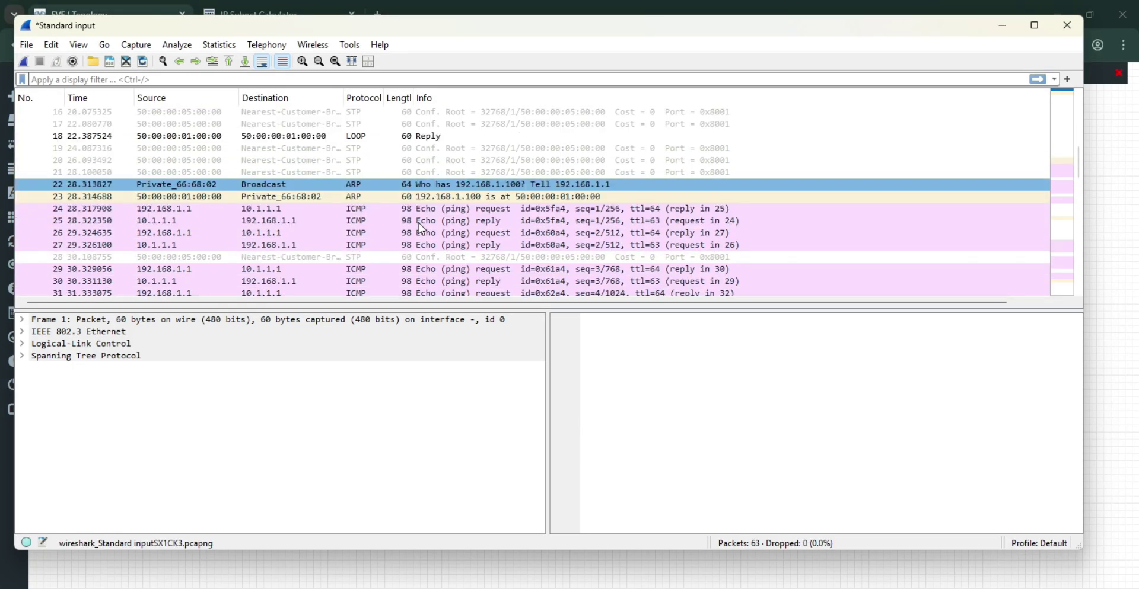
scroll(418, 223, "up", 5)
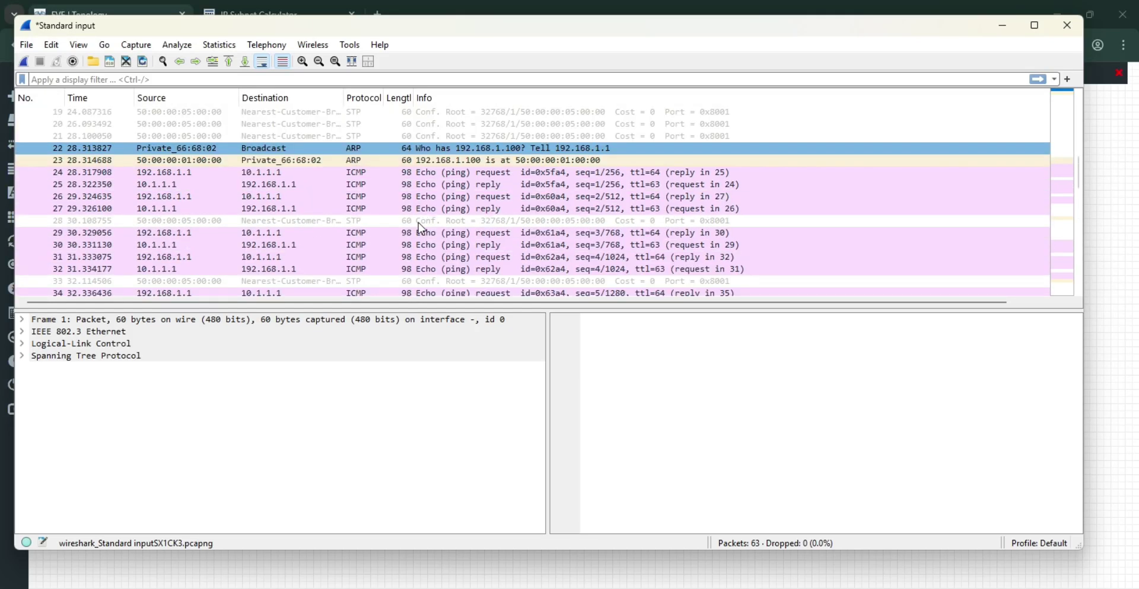
scroll(418, 223, "down", 1)
left_click(180, 211)
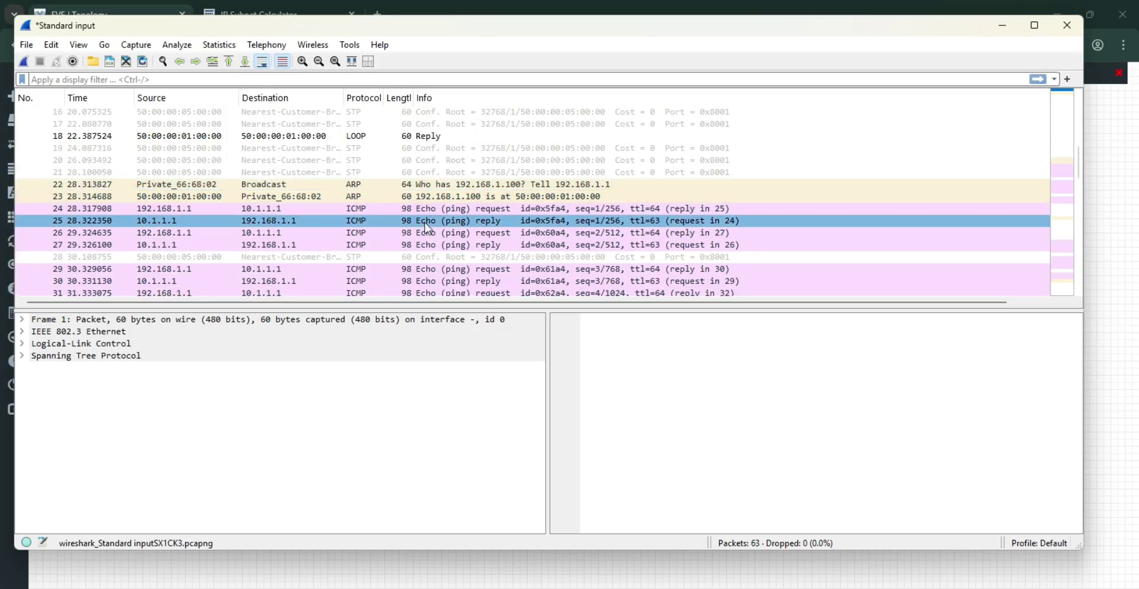
Inspect the ARP request for 192.168.1.100 and the router's ARP reply in the Gi0/0 capture.
left_click(155, 188)
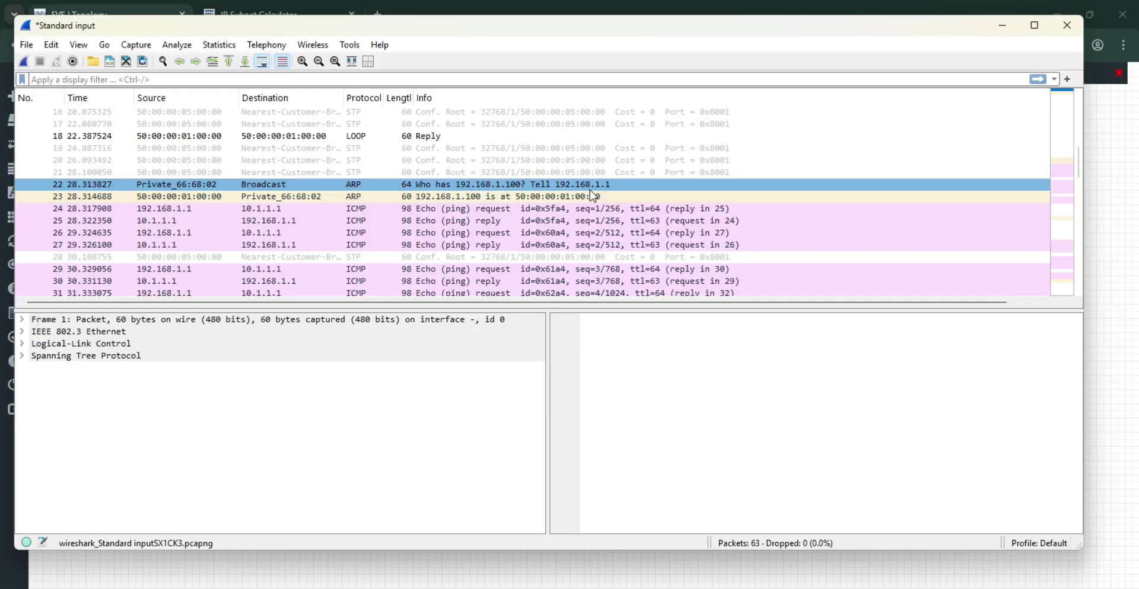
left_click(504, 197)
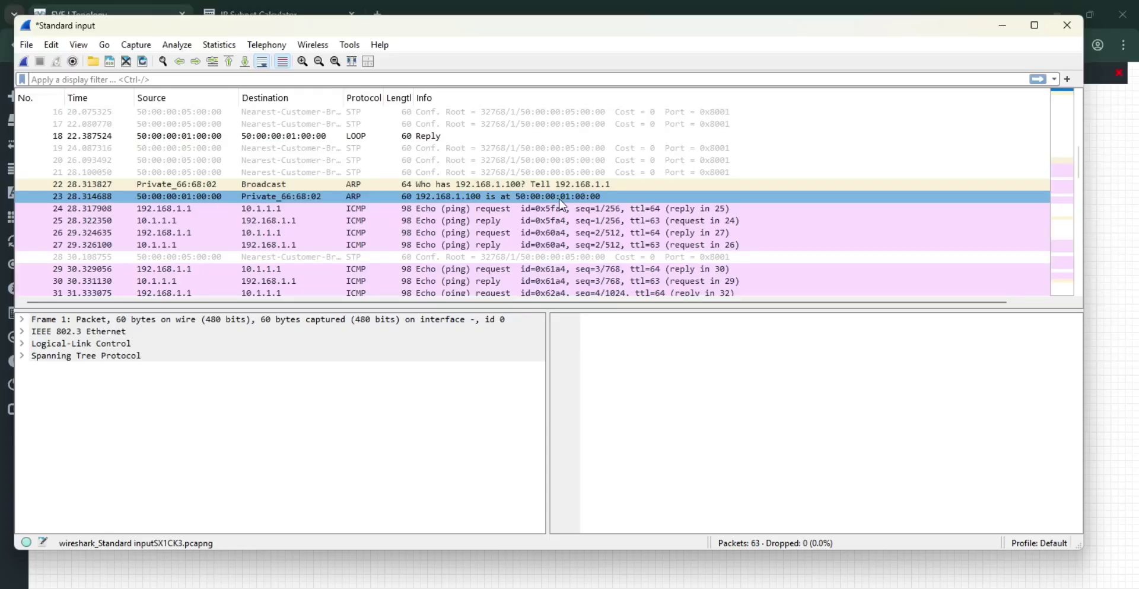
left_click(322, 194)
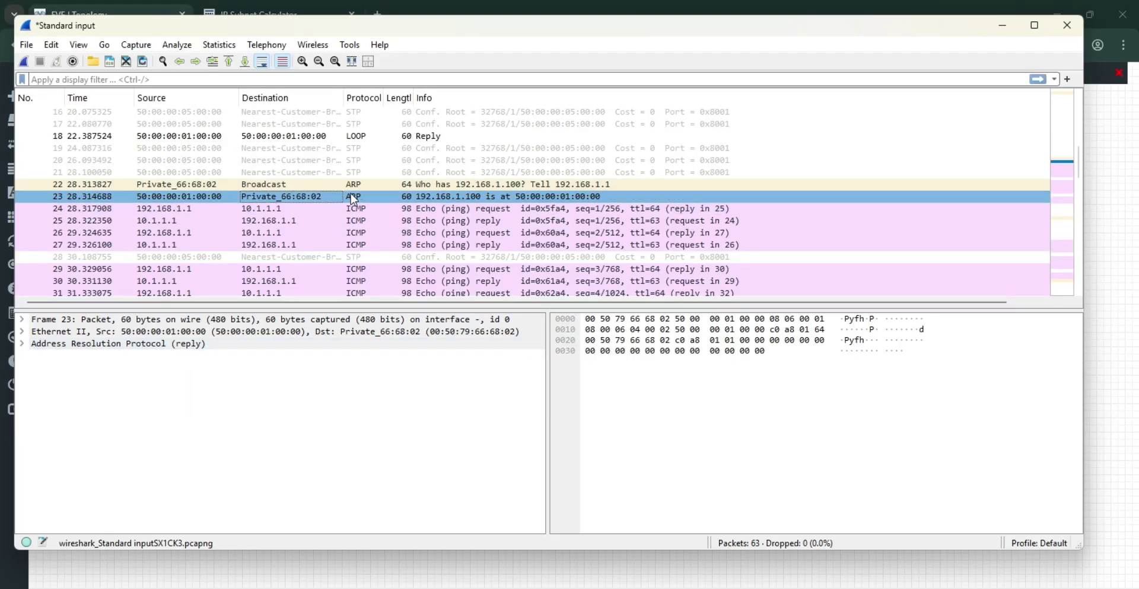
left_click(351, 189)
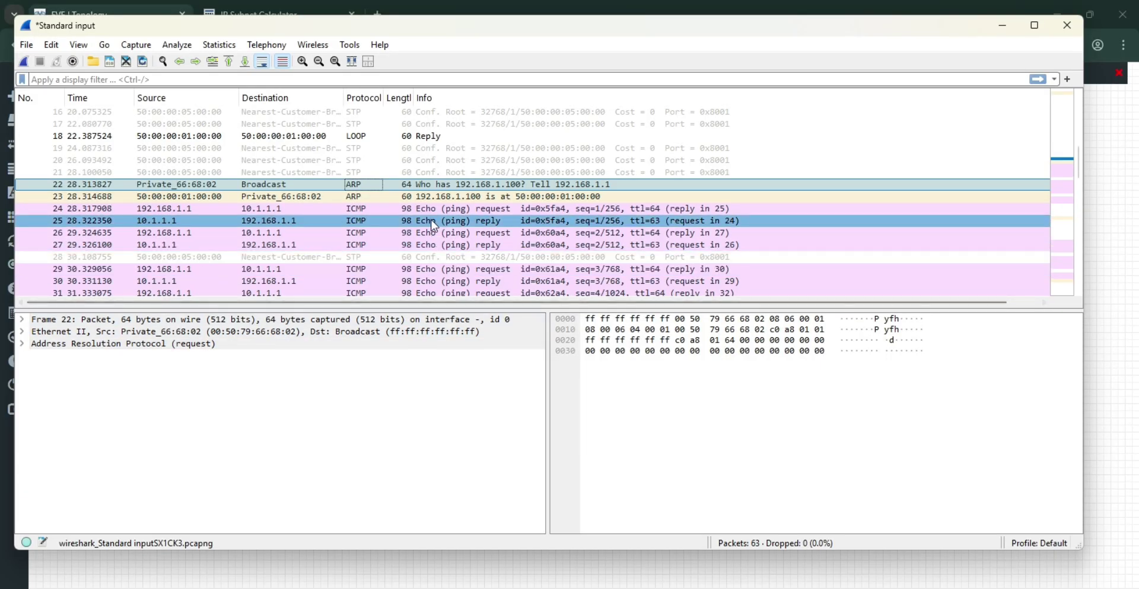
Review the remaining ICMP echo requests and replies in the Gi0/0 capture, and minimize that capture window.
scroll(478, 243, "down", 3)
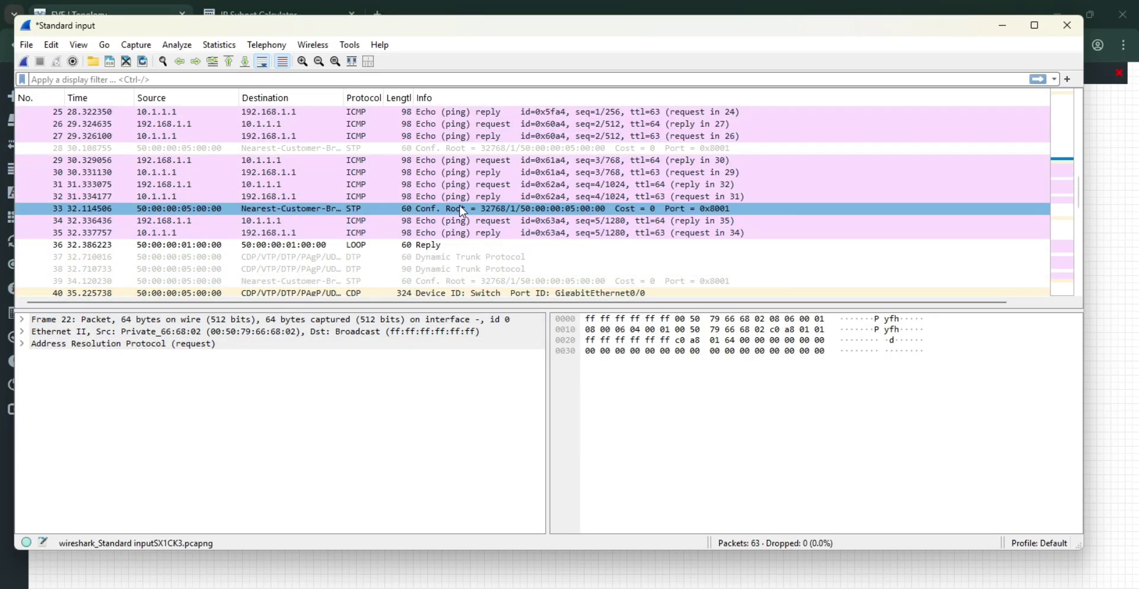
scroll(459, 205, "down", 8)
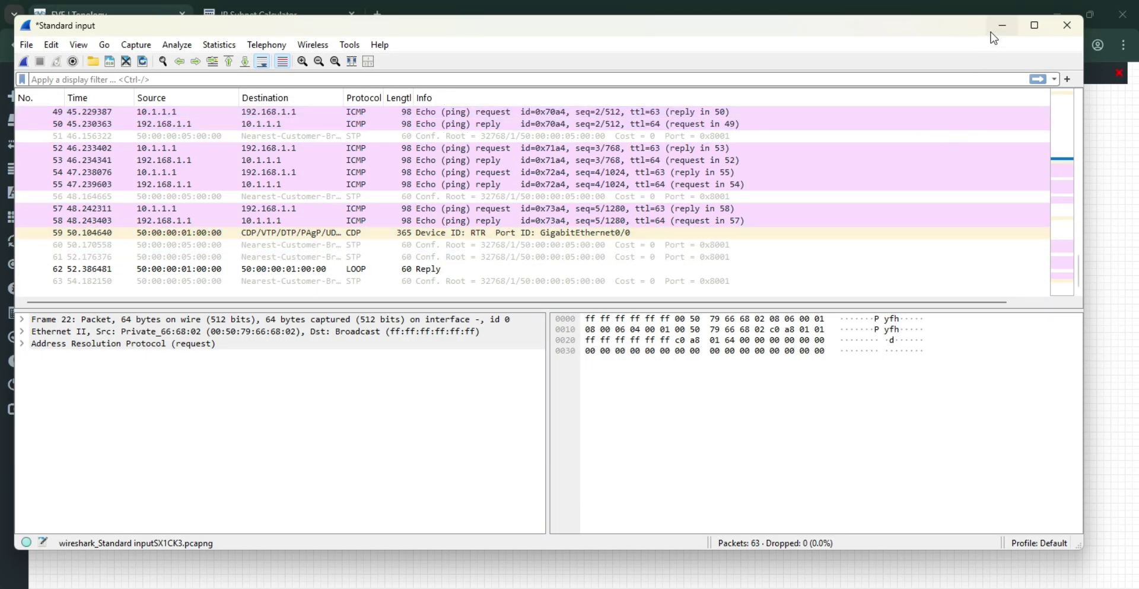
scroll(525, 231, "up", 7)
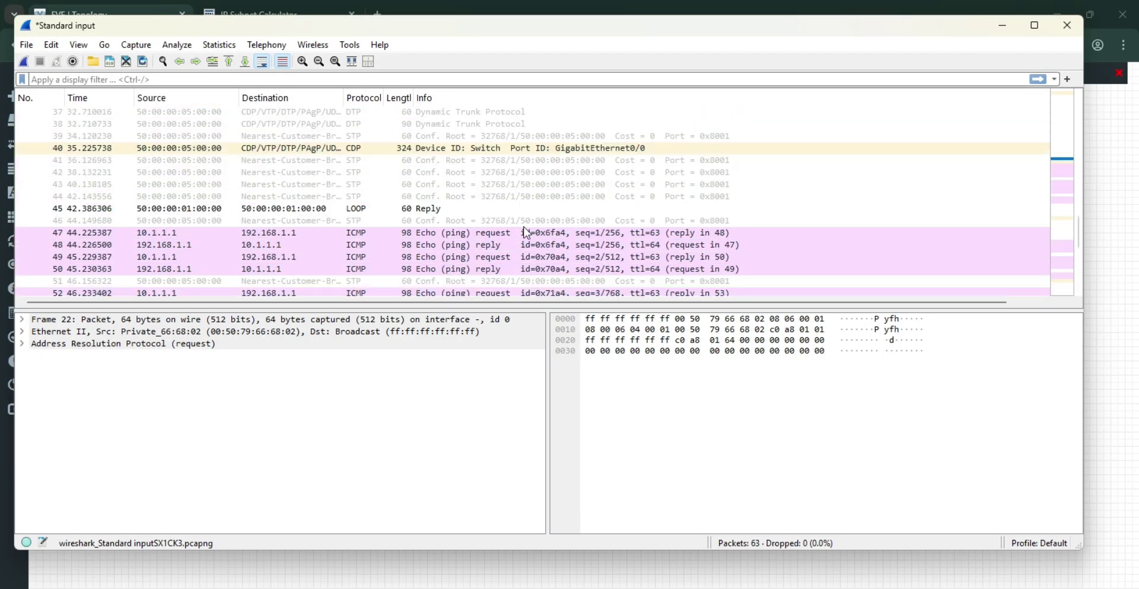
scroll(522, 232, "up", 4)
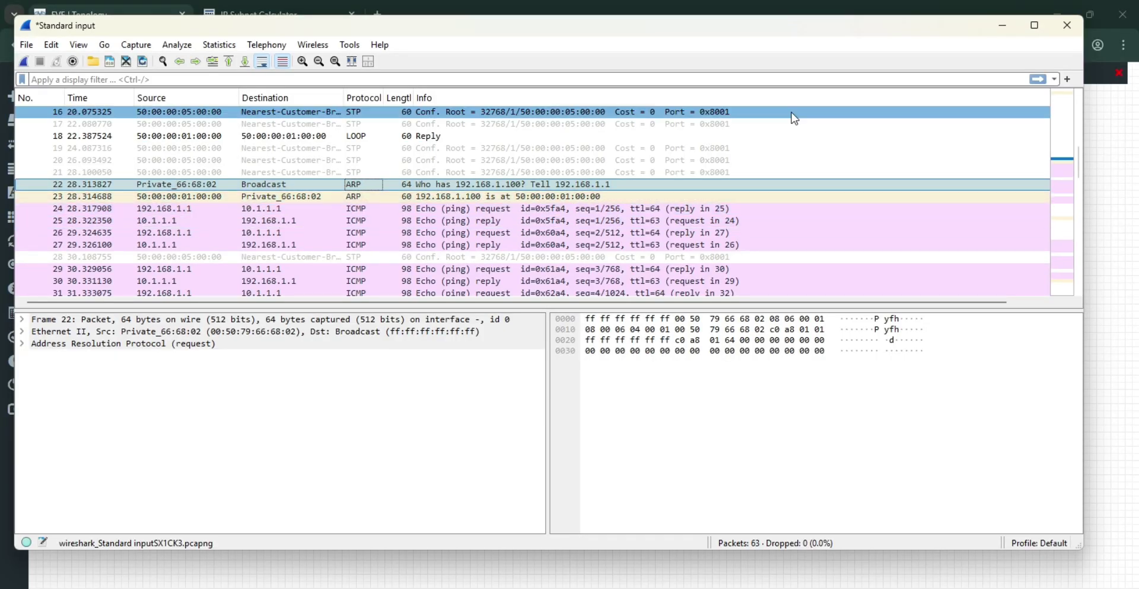
left_click(1002, 25)
Bring up the Gi0/1 capture and inspect the ARP request for 10.1.1.100 and its reply.
mouse_move(863, 584)
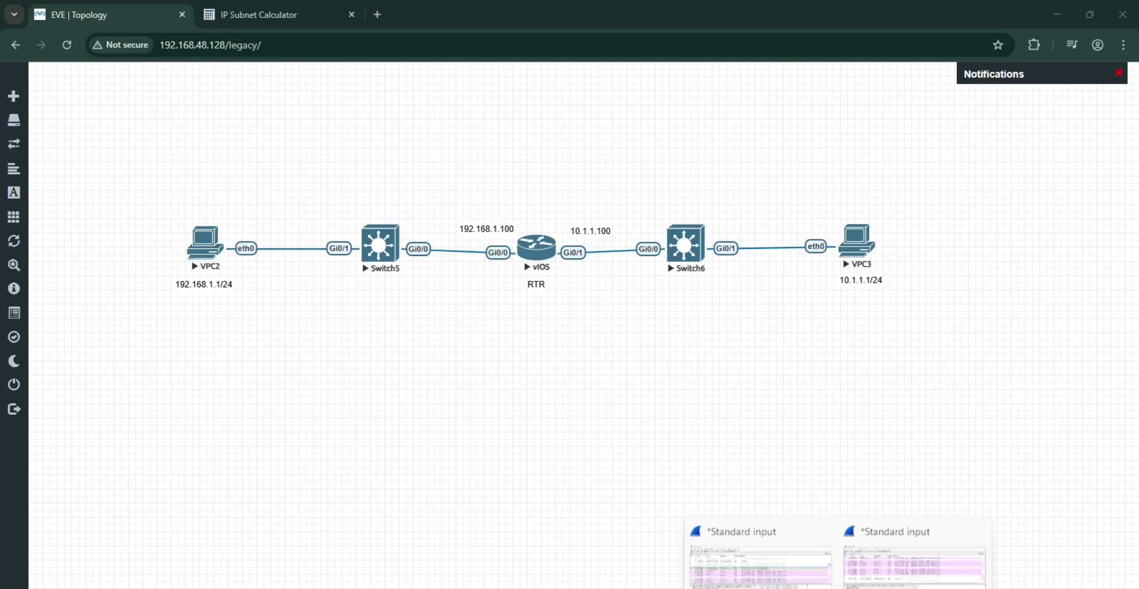
left_click(867, 565)
scroll(558, 244, "up", 11)
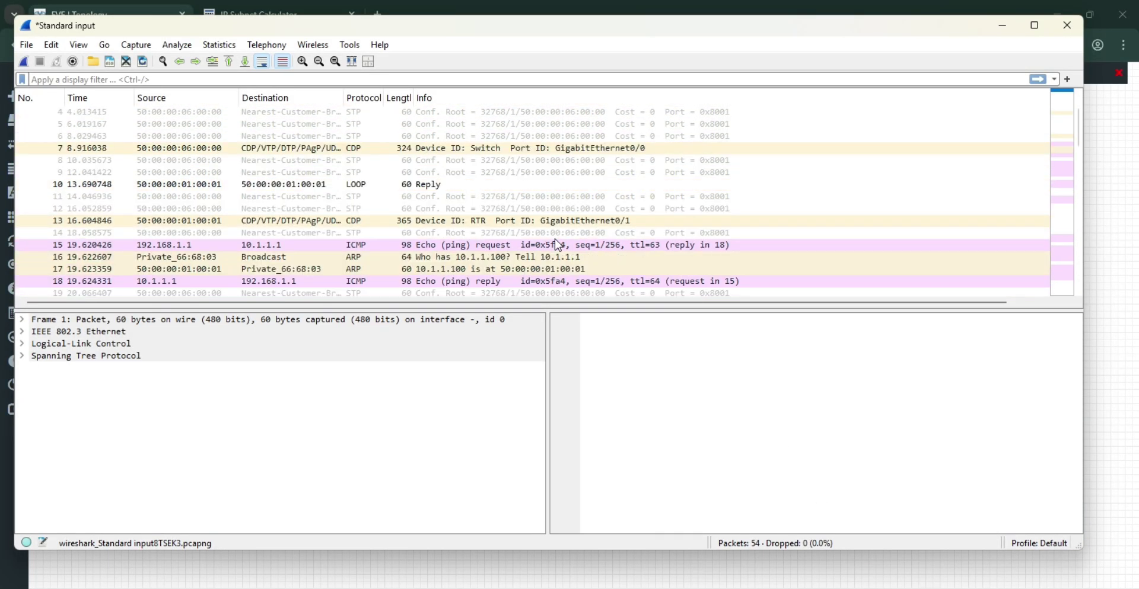
scroll(554, 240, "down", 2)
left_click_drag(554, 209, 547, 186)
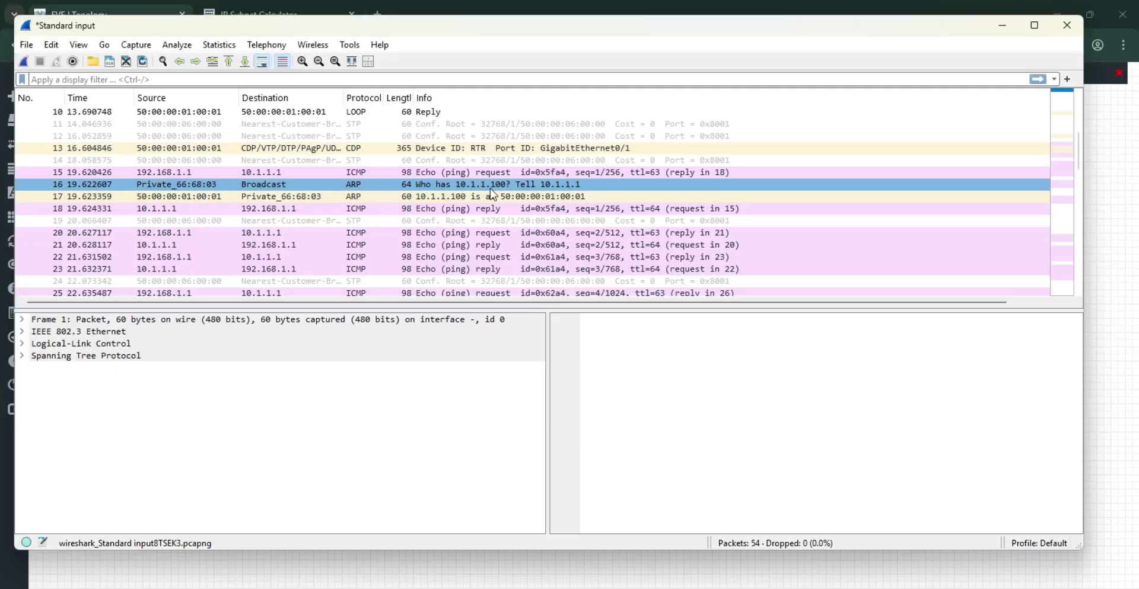
left_click_drag(490, 188, 374, 183)
left_click(202, 346)
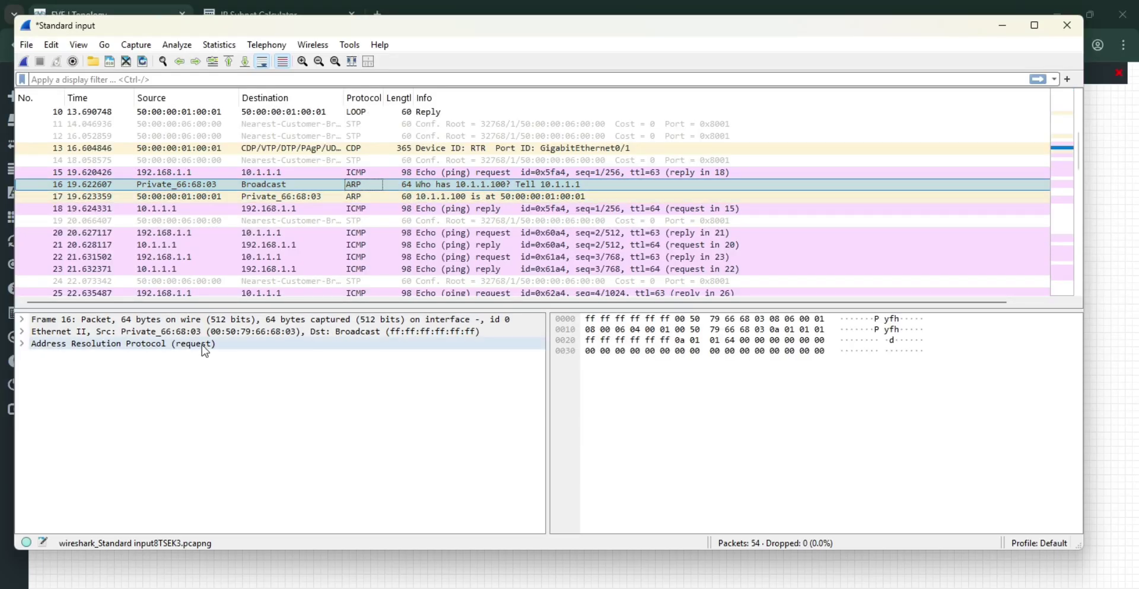
left_click_drag(487, 233, 415, 196)
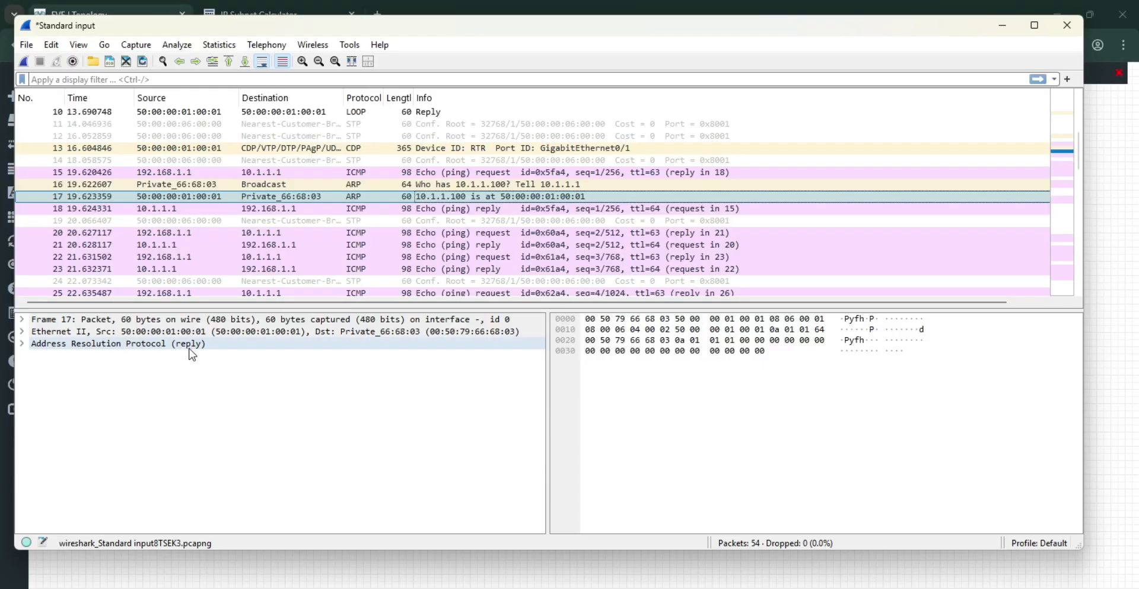
Review the ICMP echo traffic between 192.168.1.1 and 10.1.1.1 in the Gi0/1 capture, and minimize that window.
scroll(412, 264, "down", 6)
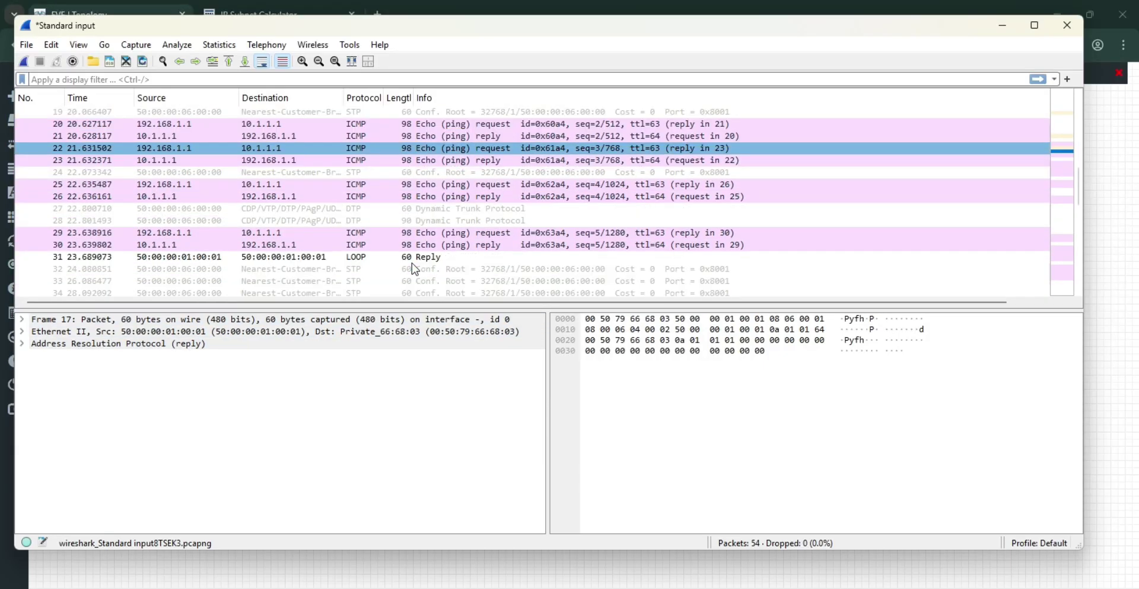
scroll(412, 263, "down", 1)
scroll(412, 264, "down", 2)
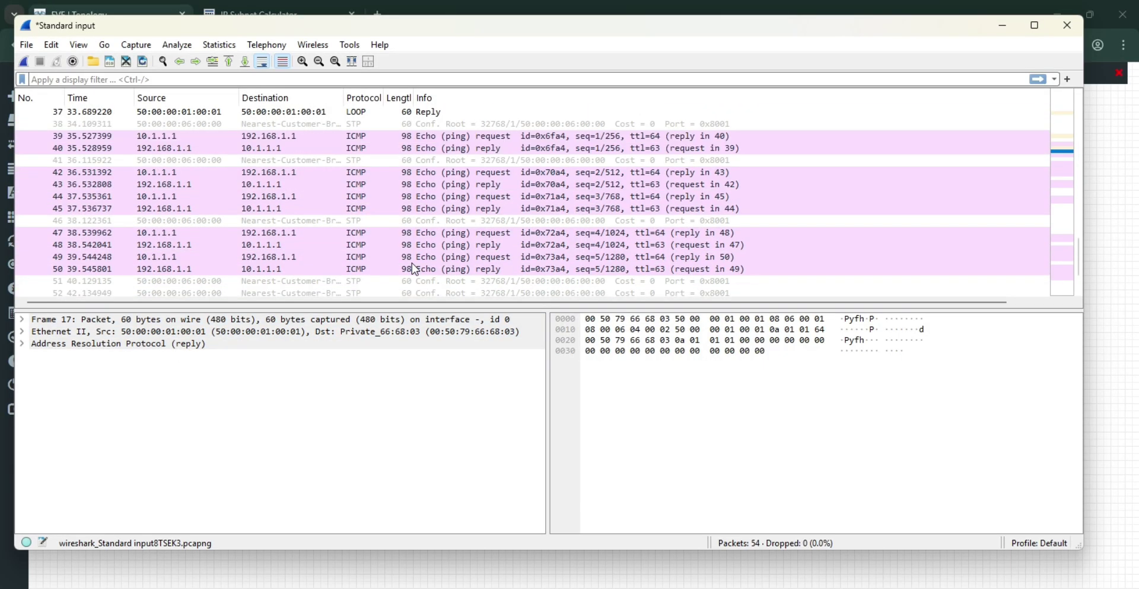
left_click(412, 264)
left_click(579, 220)
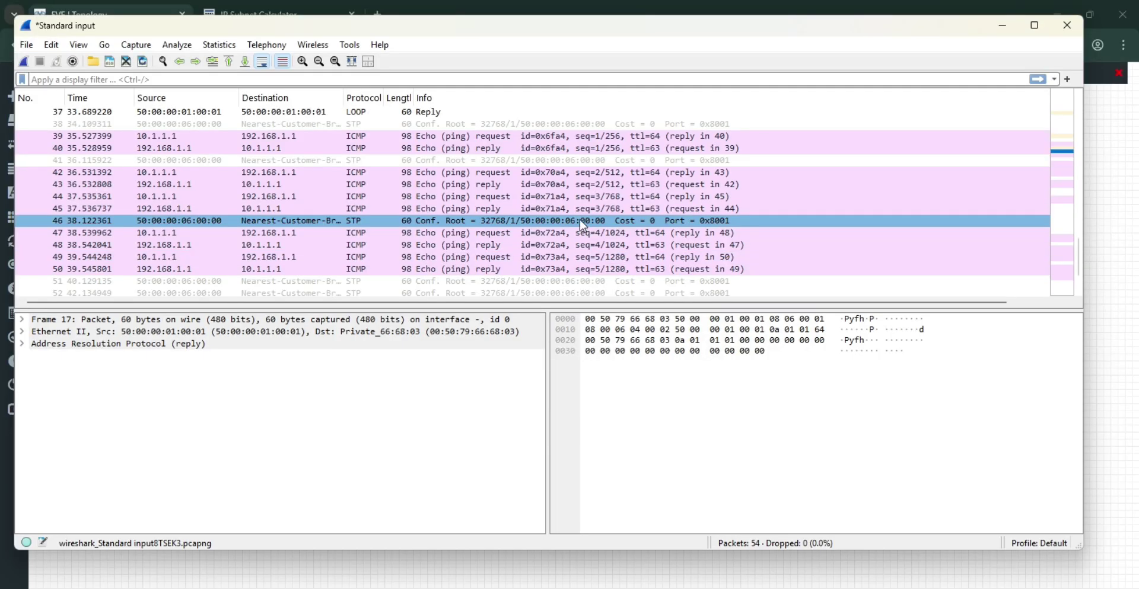
left_click(581, 235)
left_click(1004, 26)
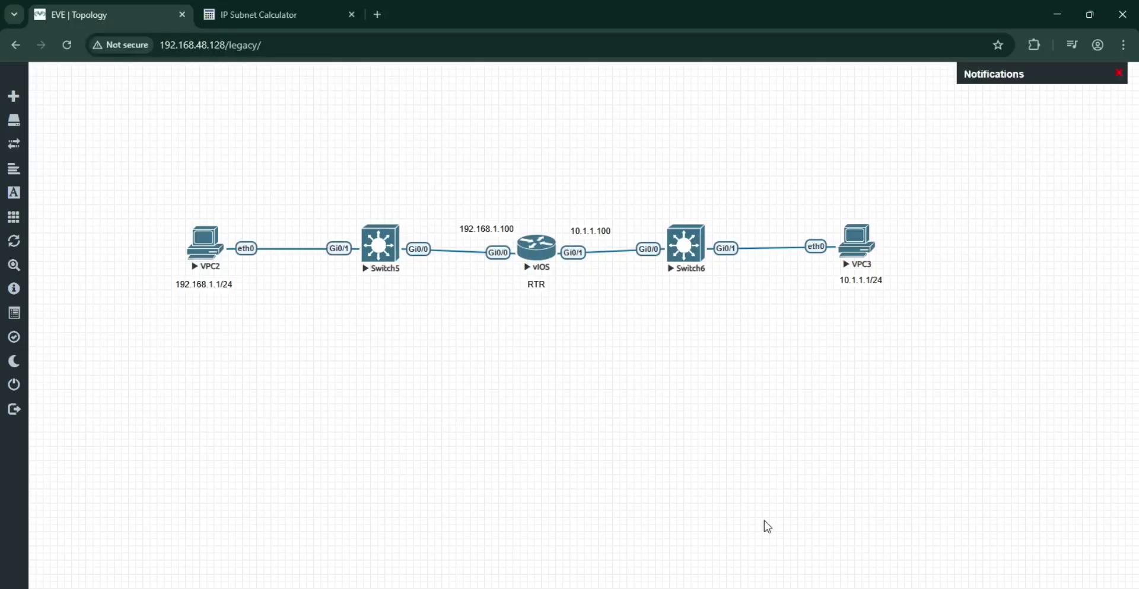
Switch to the Notepad notes and return to the topic list at the beginning of the document.
key("alt+Tab")
scroll(467, 320, "up", 5)
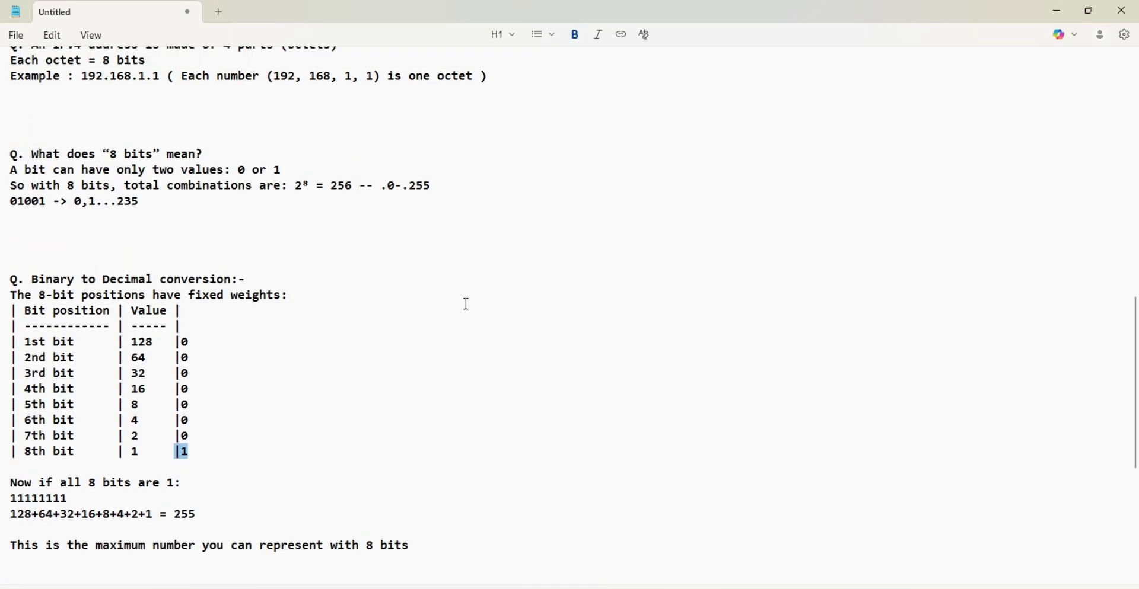
left_click_drag(1135, 415, 800, 174)
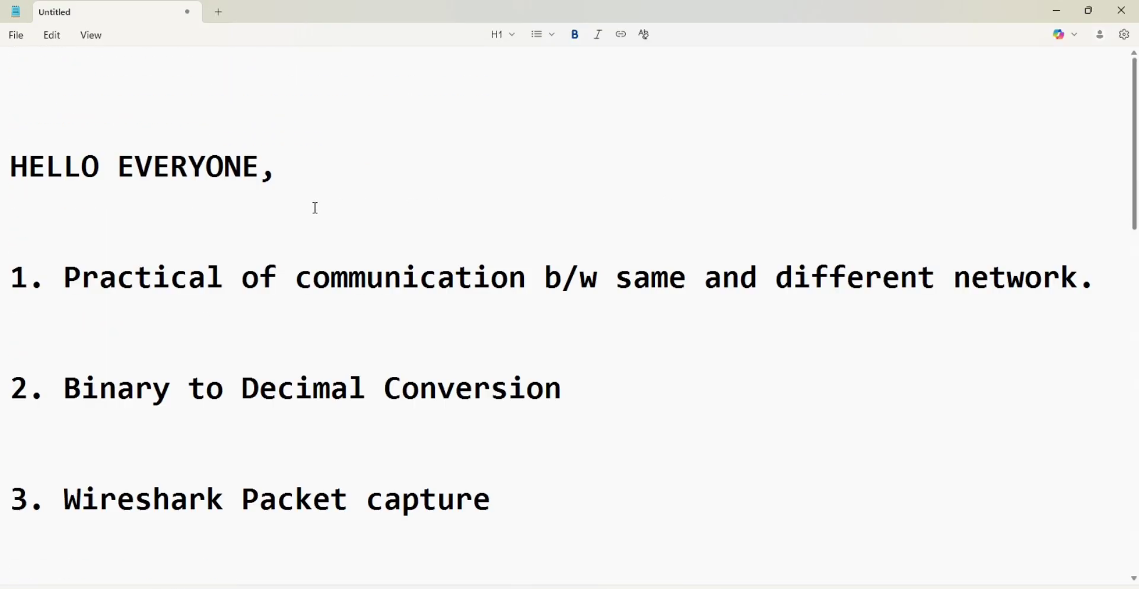